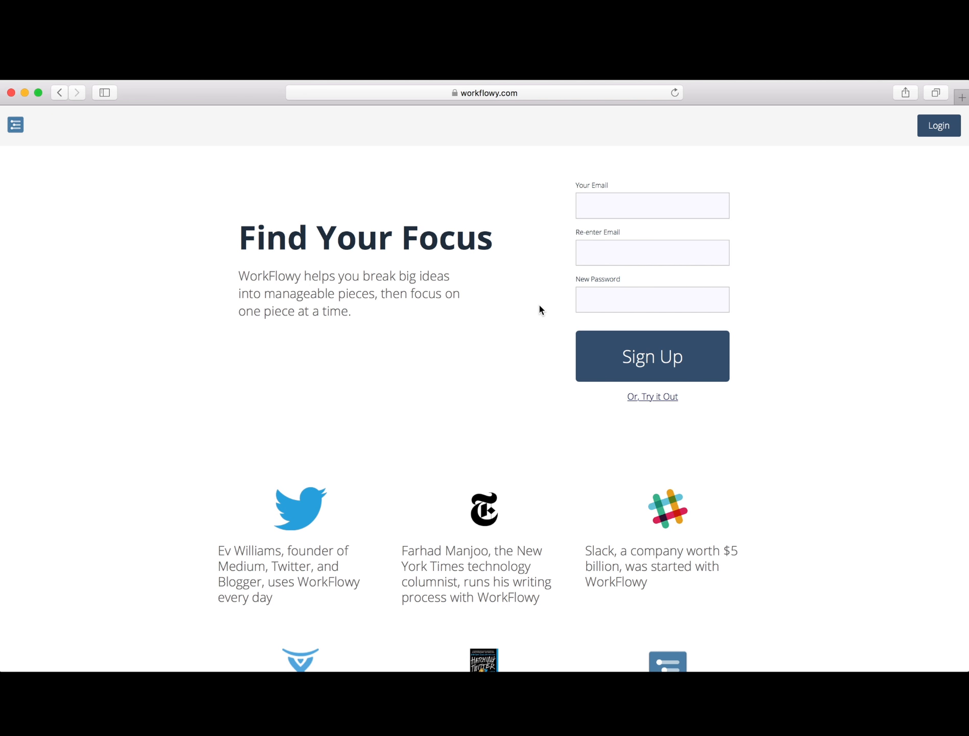
- Enter the sign-up e-mail address, correcting its mistyped ending to .com
{"action": "left_click", "coordinate": [608, 209]}
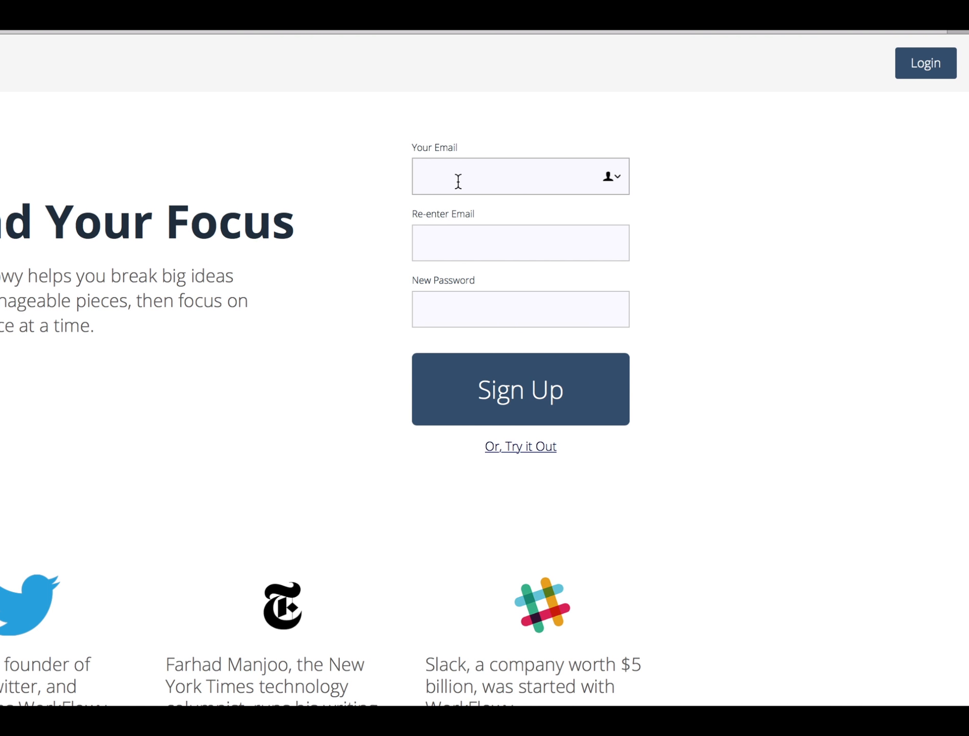
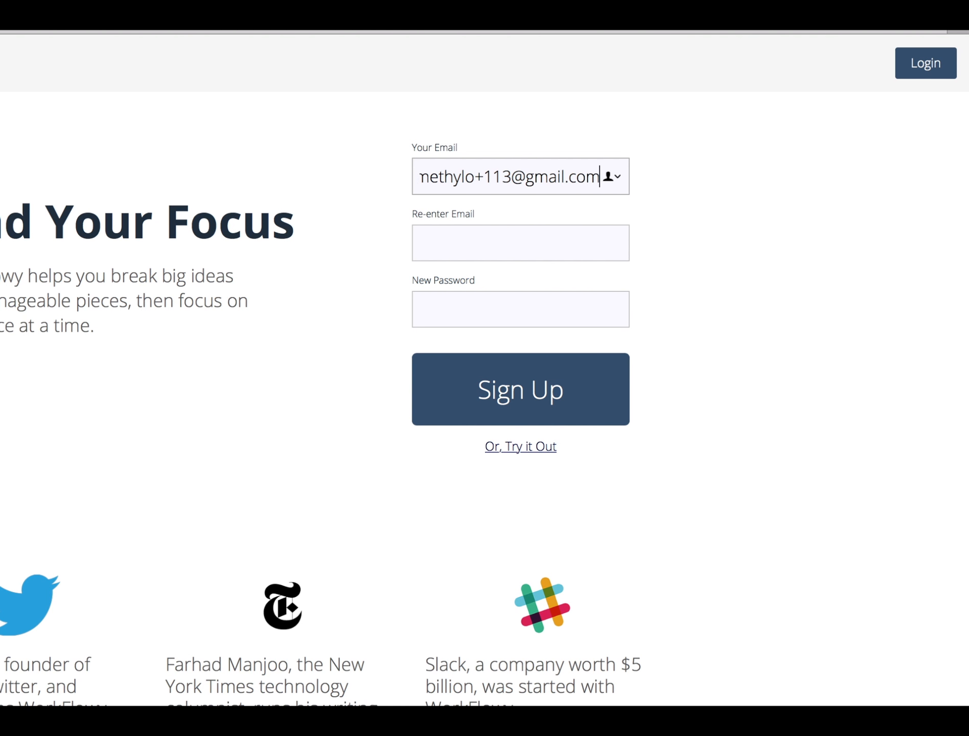
{"action": "key", "text": "Tab"}
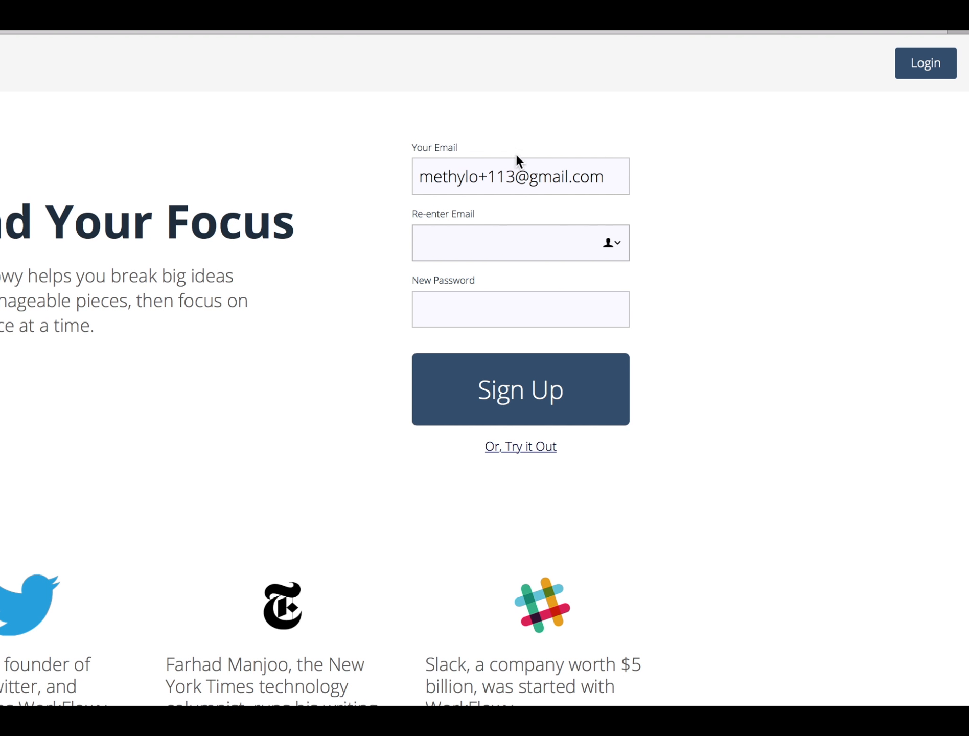
- Paste the same address into the confirmation field, enter a new password, and sign up without saving the password
{"action": "triple_click", "coordinate": [506, 180]}
{"action": "key", "text": "super+c"}
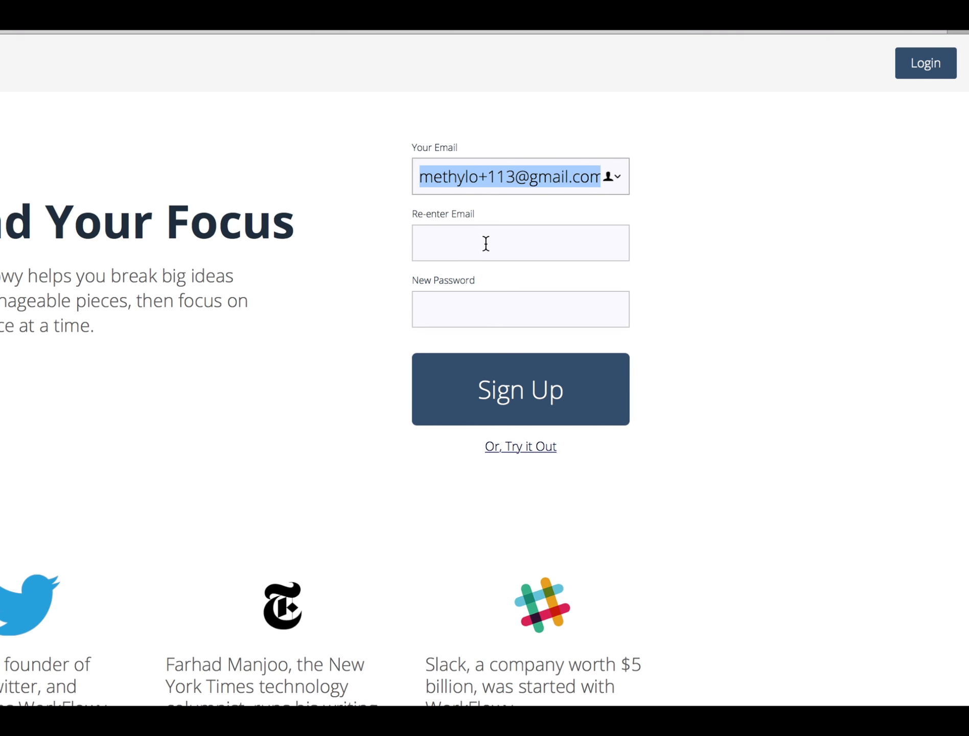
{"action": "left_click", "coordinate": [486, 244]}
{"action": "key", "text": "super+v"}
{"action": "left_click", "coordinate": [471, 314]}
{"action": "type", "text": "•"}
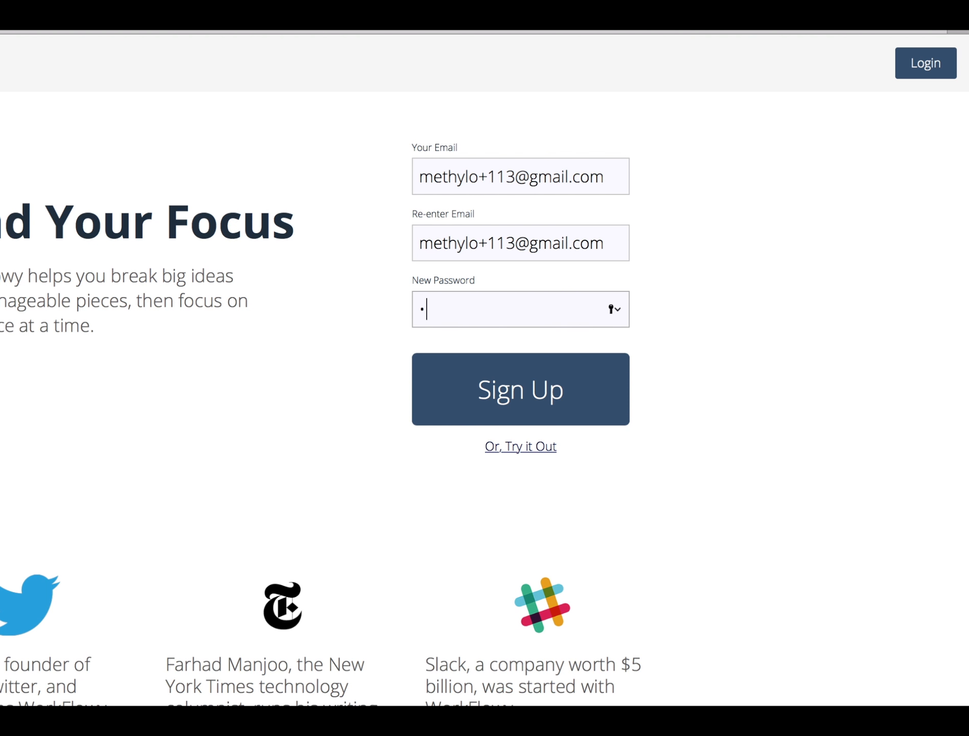
{"action": "type", "text": "••••••••"}
{"action": "left_click", "coordinate": [484, 389]}
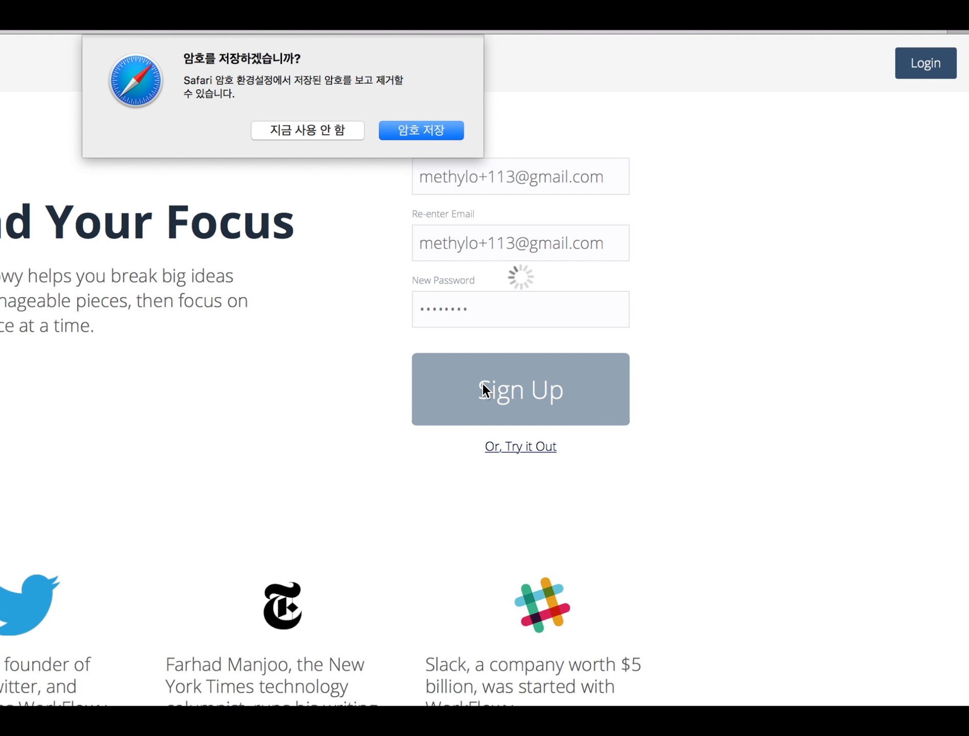
{"action": "left_click", "coordinate": [320, 134]}
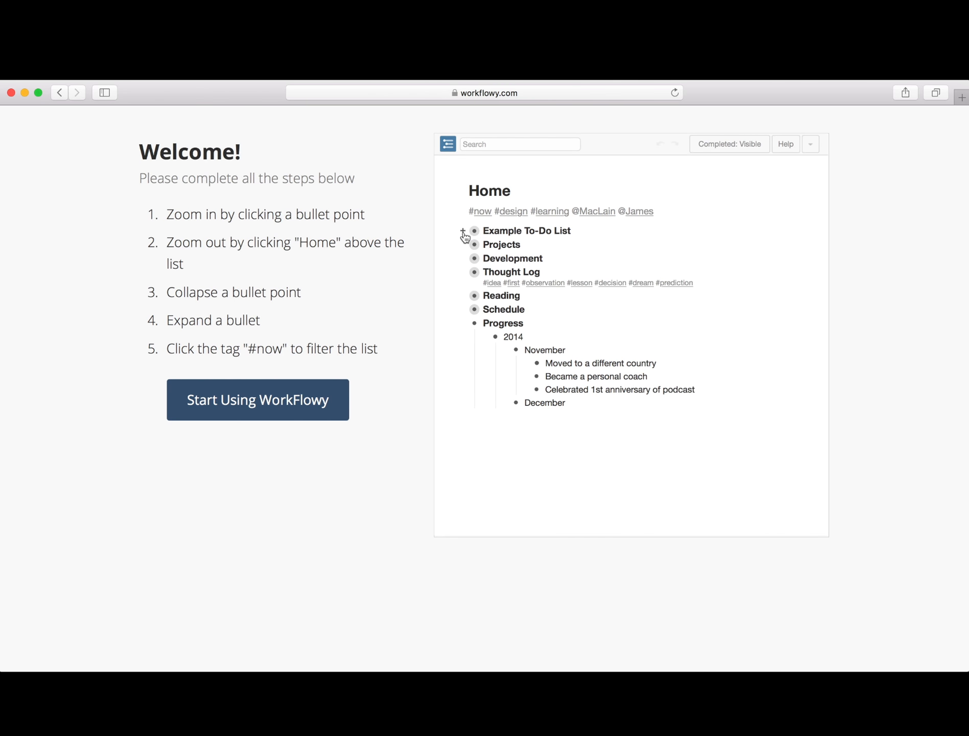
- Expand Example To-Do List to show its Now, Today and This Week items
{"action": "left_click", "coordinate": [463, 233]}
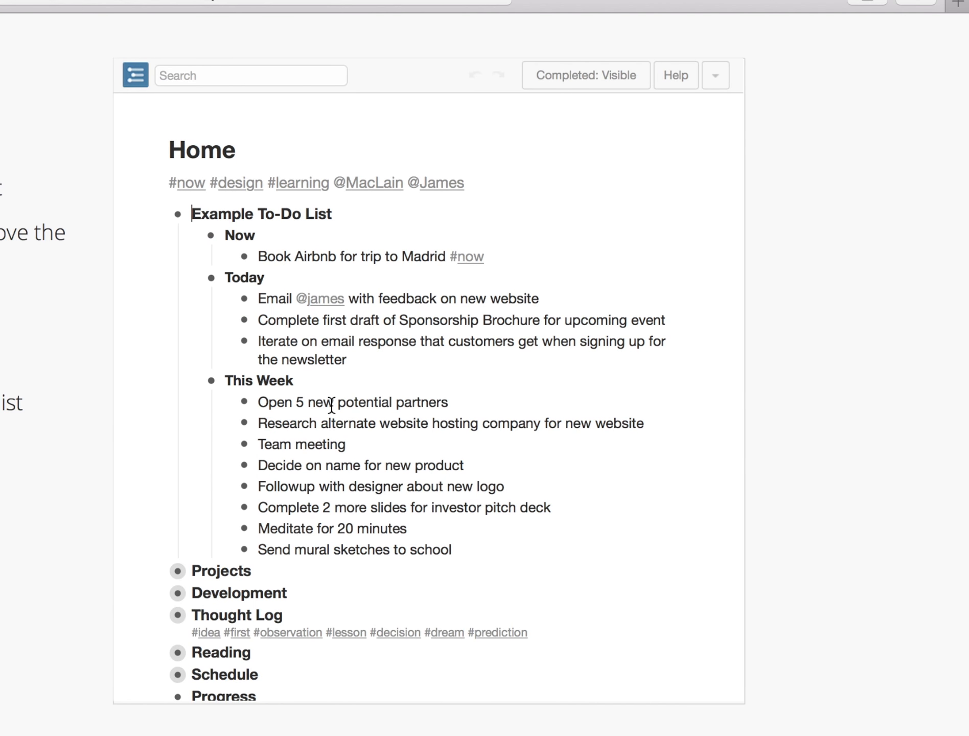
{"action": "scroll", "coordinate": [570, 350], "scroll_direction": "down", "scroll_amount": 5}
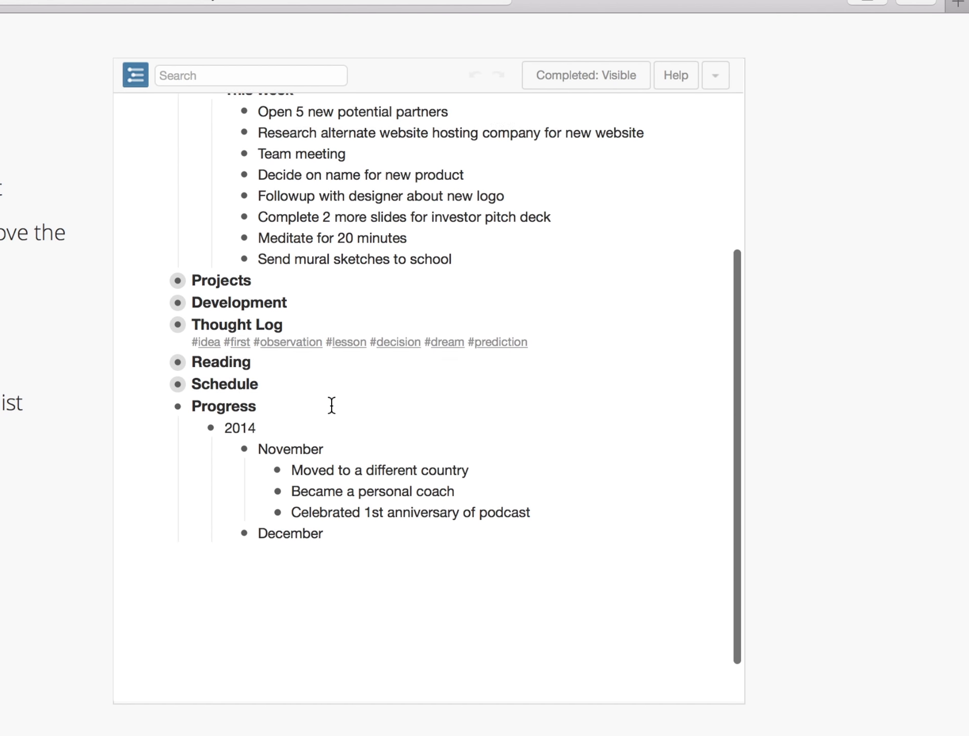
{"action": "scroll", "coordinate": [331, 404], "scroll_direction": "up", "scroll_amount": 4}
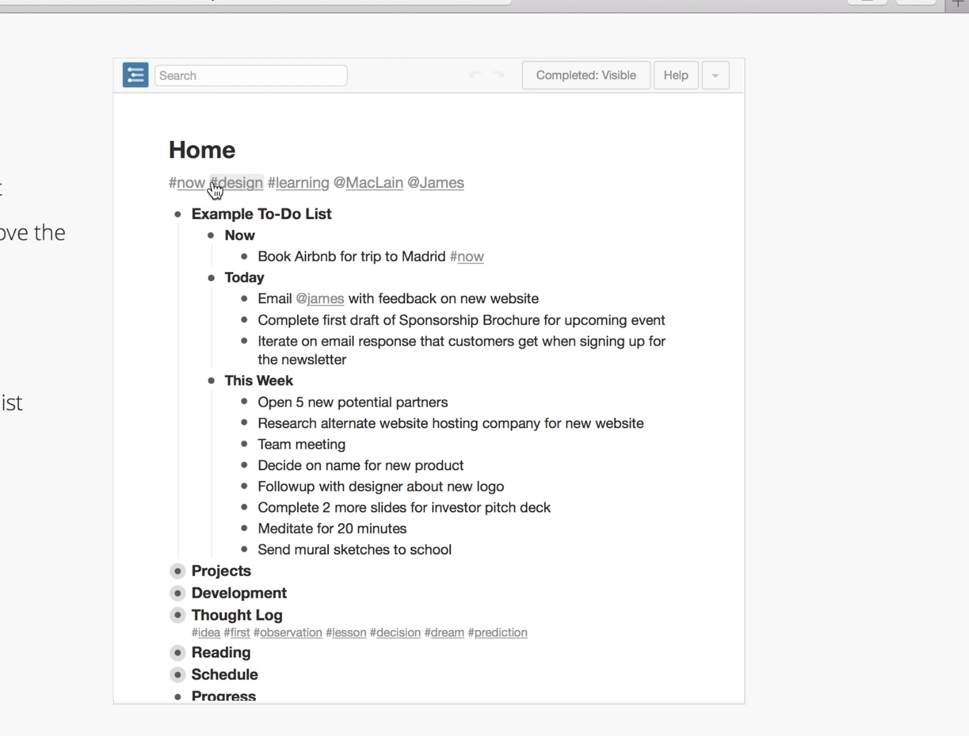
- Filter the outline by #now, #design and #learning in turn, then clear the tag filters
{"action": "left_click", "coordinate": [197, 191]}
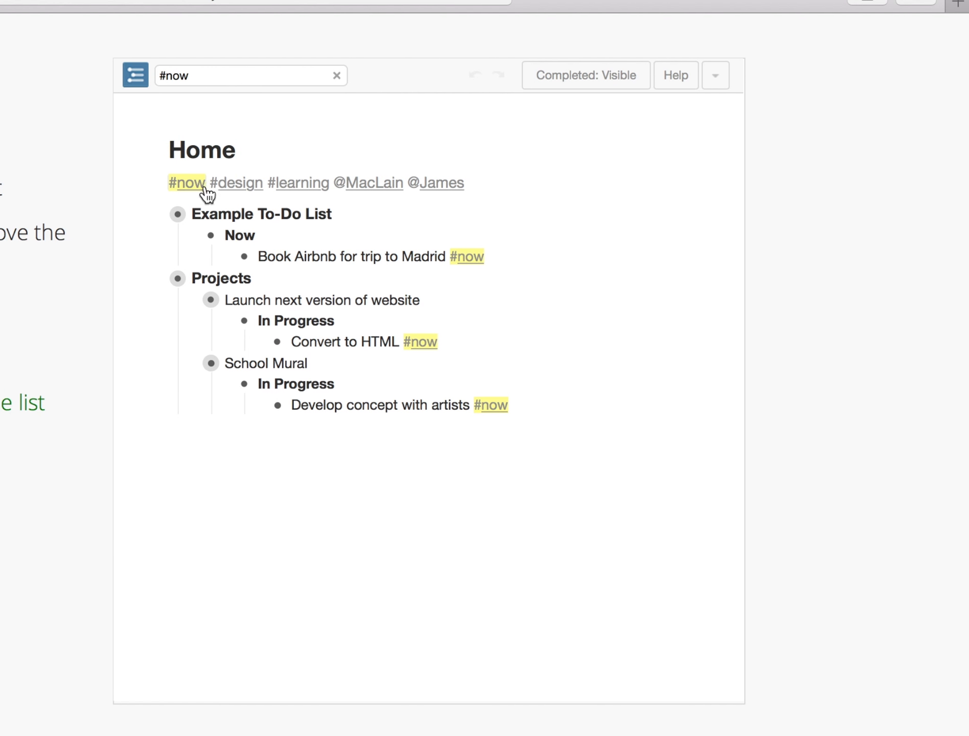
{"action": "left_click", "coordinate": [228, 184]}
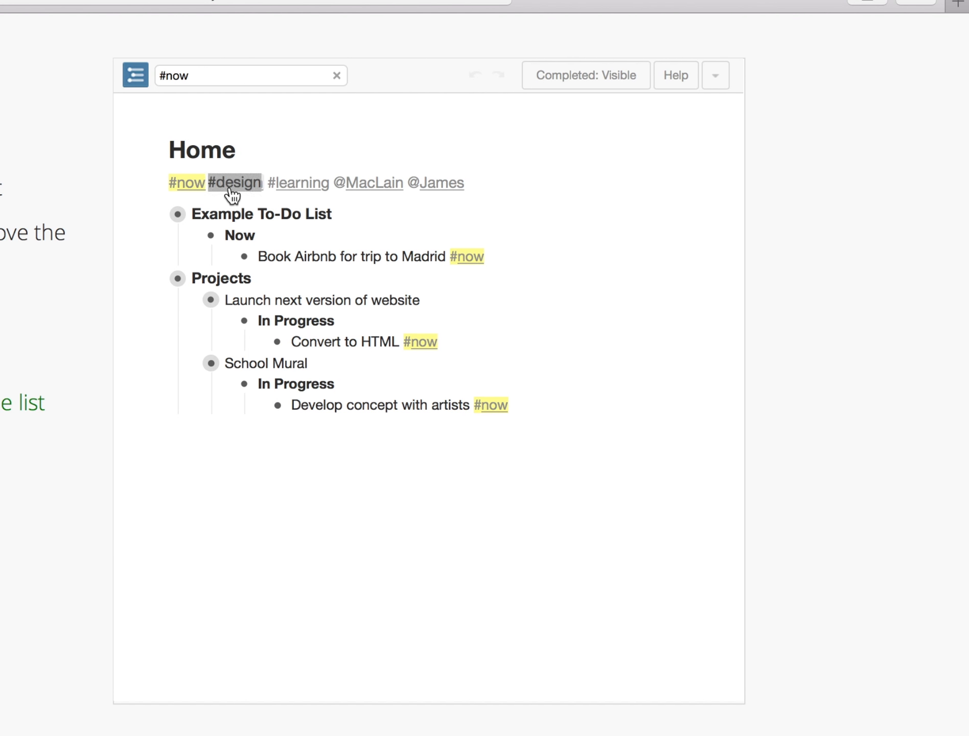
{"action": "left_click", "coordinate": [193, 185]}
{"action": "left_click", "coordinate": [301, 189]}
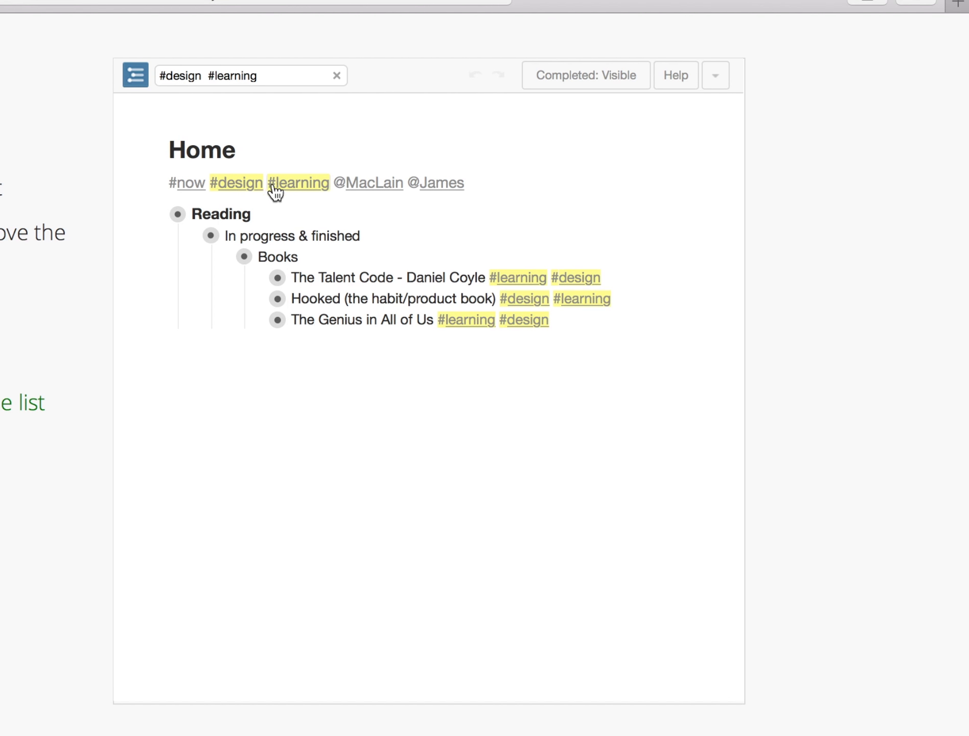
{"action": "left_click", "coordinate": [257, 190]}
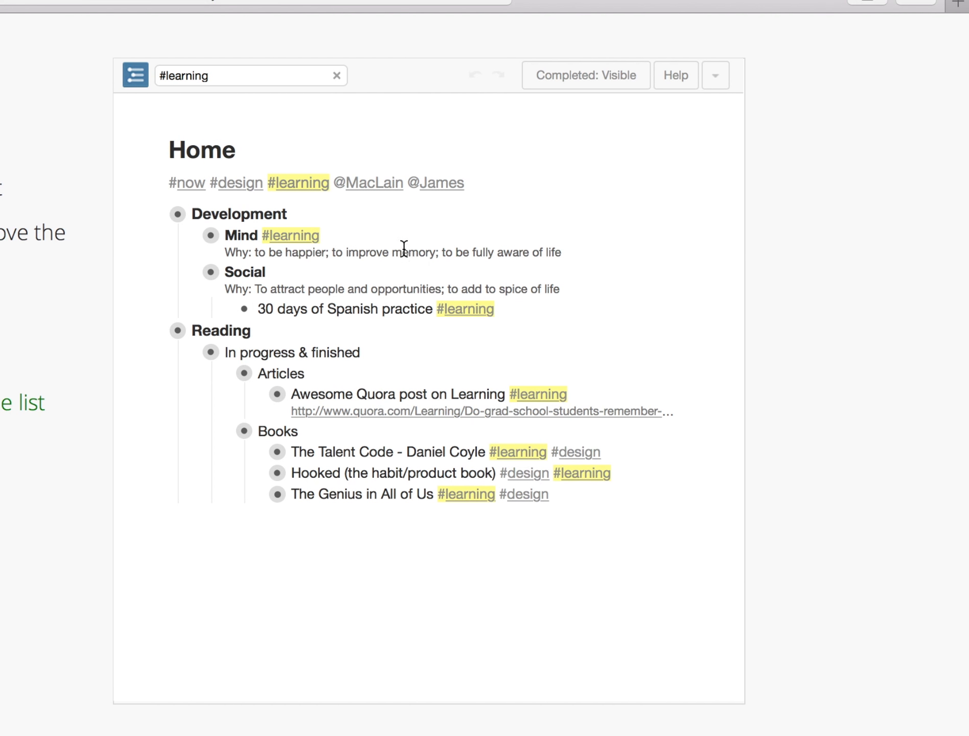
{"action": "left_click", "coordinate": [325, 190]}
- Filter by a person mention, combine it with #now, then clear all filters
{"action": "left_click", "coordinate": [358, 188]}
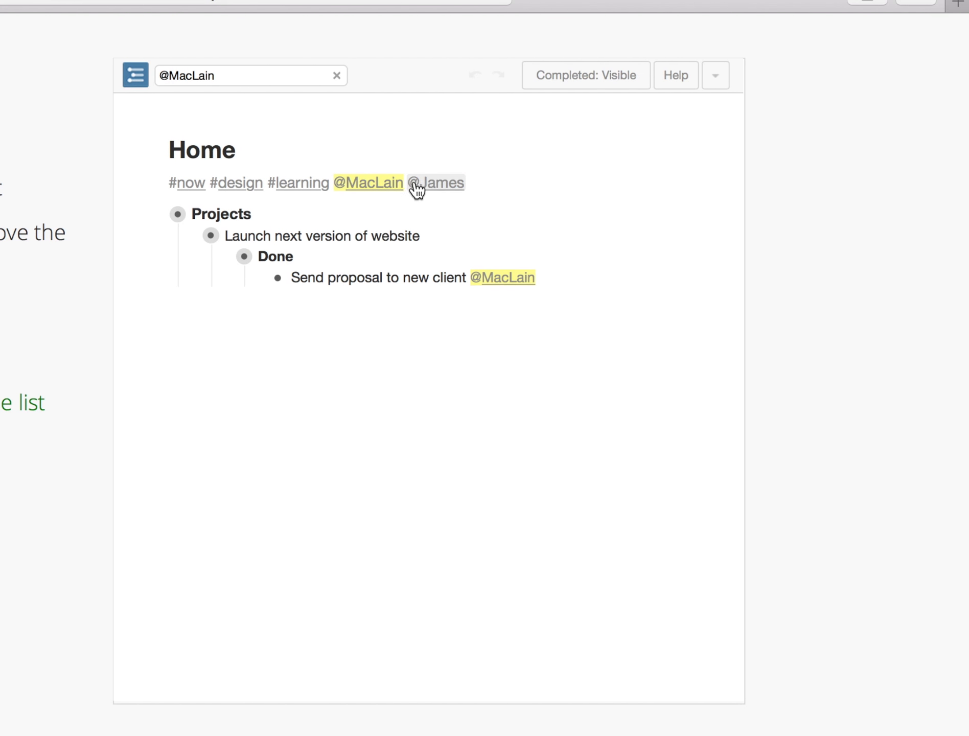
{"action": "left_click", "coordinate": [193, 188]}
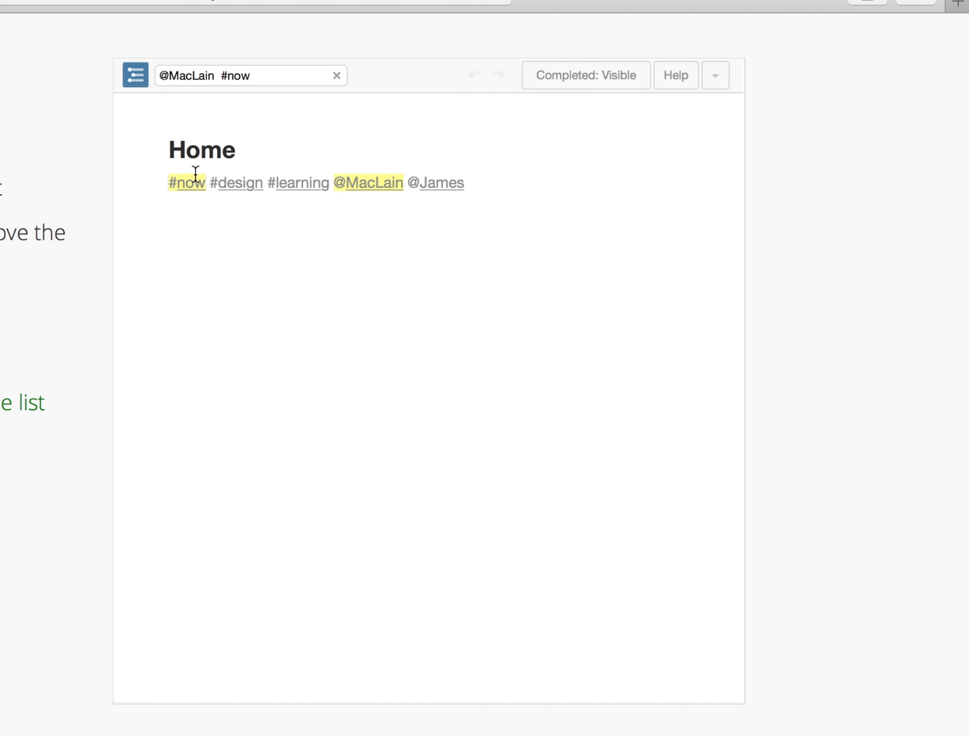
{"action": "left_click", "coordinate": [196, 188]}
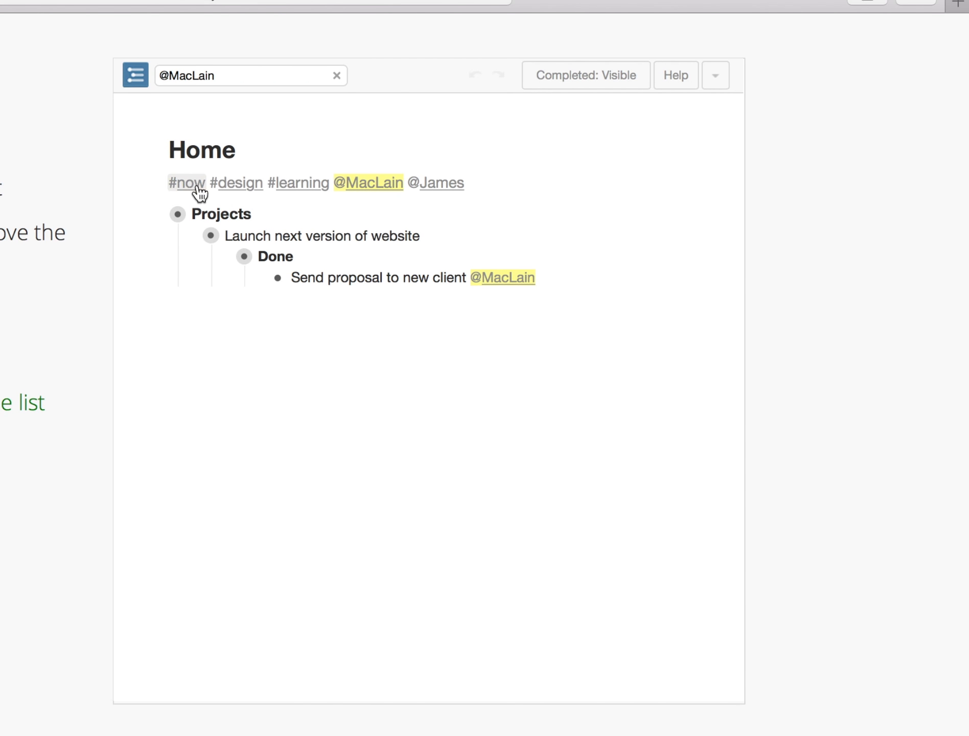
{"action": "left_click", "coordinate": [358, 190]}
{"action": "left_click", "coordinate": [207, 71]}
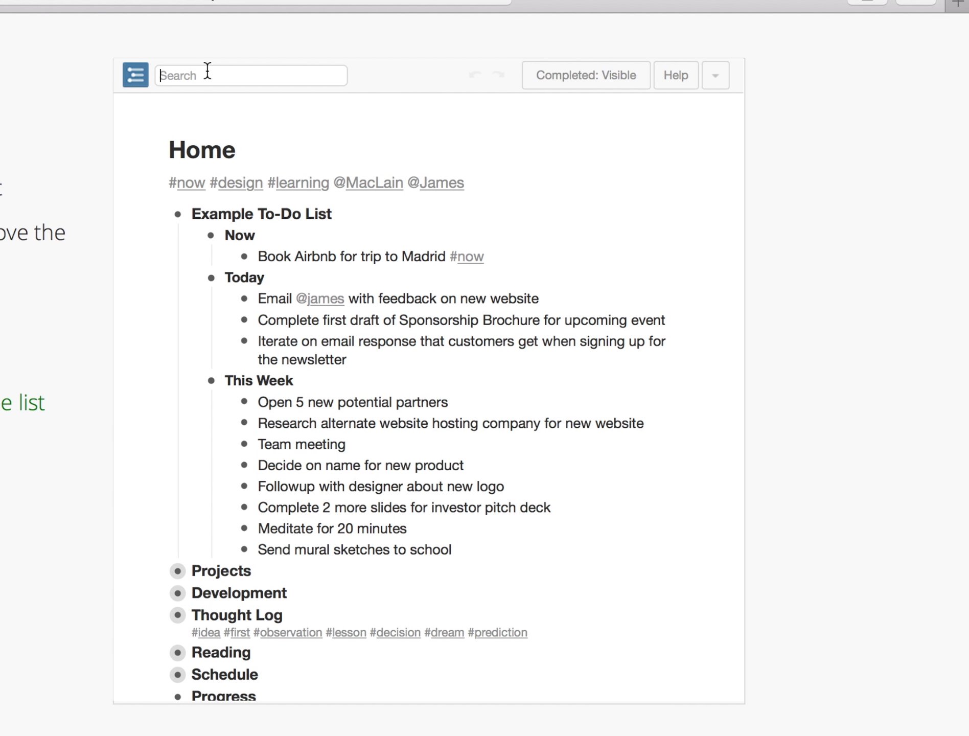
- Search the outline for 'email', then clear the search to restore the full list
{"action": "type", "text": "email"}
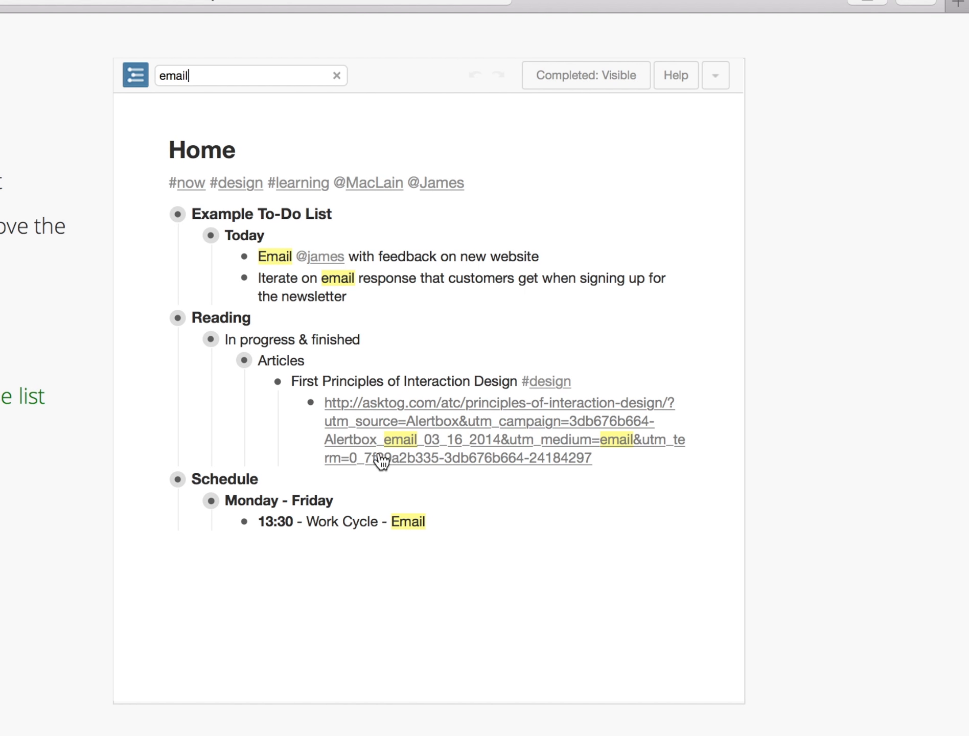
{"action": "left_click", "coordinate": [337, 77]}
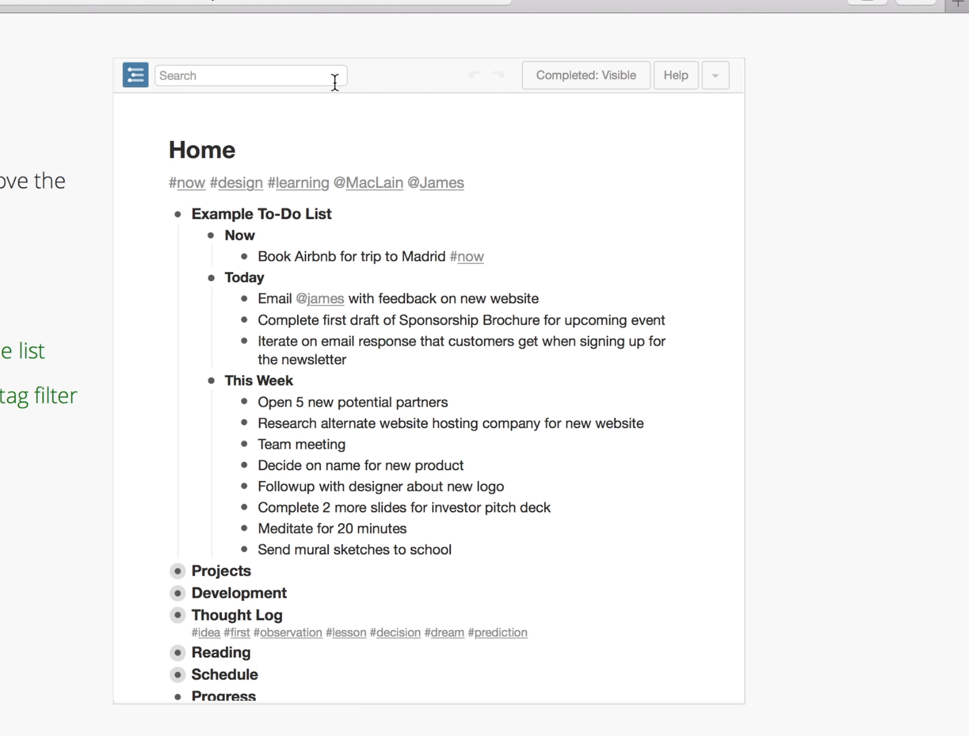
{"action": "scroll", "coordinate": [264, 326], "scroll_direction": "down", "scroll_amount": 3}
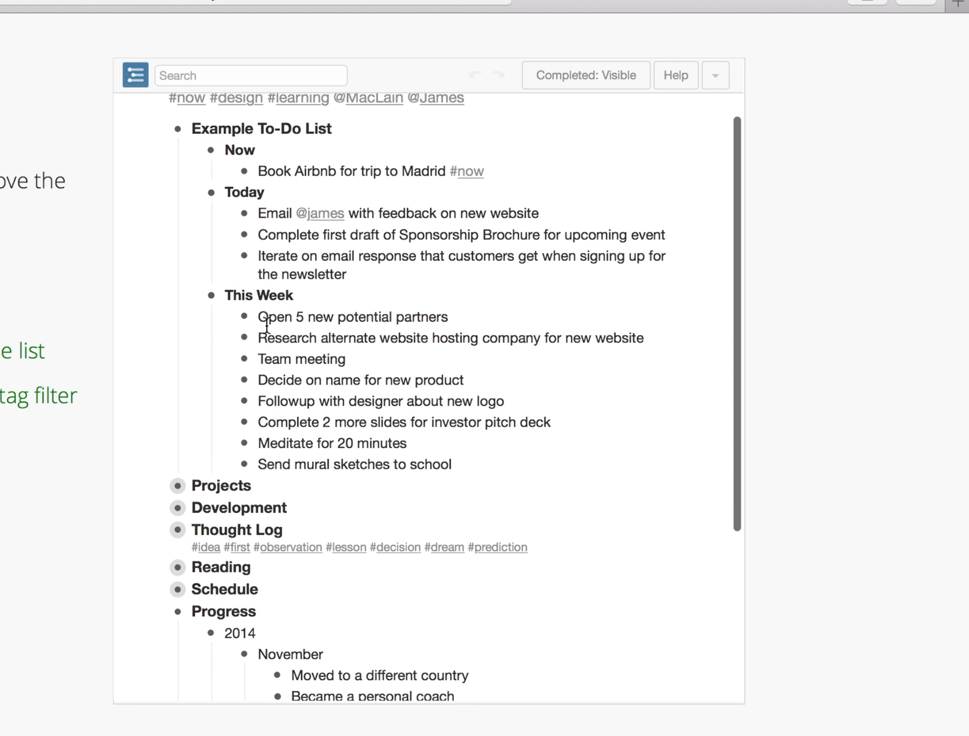
{"action": "scroll", "coordinate": [264, 324], "scroll_direction": "up", "scroll_amount": 5}
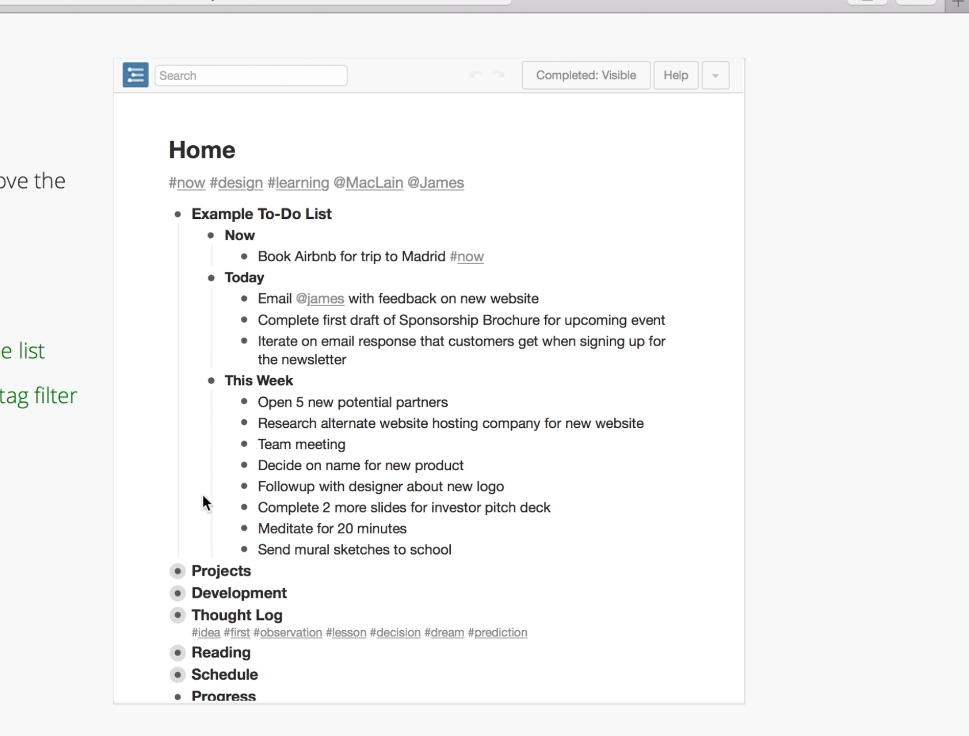
{"action": "scroll", "coordinate": [202, 498], "scroll_direction": "down", "scroll_amount": 2}
{"action": "scroll", "coordinate": [202, 500], "scroll_direction": "up", "scroll_amount": 2}
- Collapse Example To-Do List, then unfold and refold Projects and Development in turn
{"action": "left_click", "coordinate": [159, 220]}
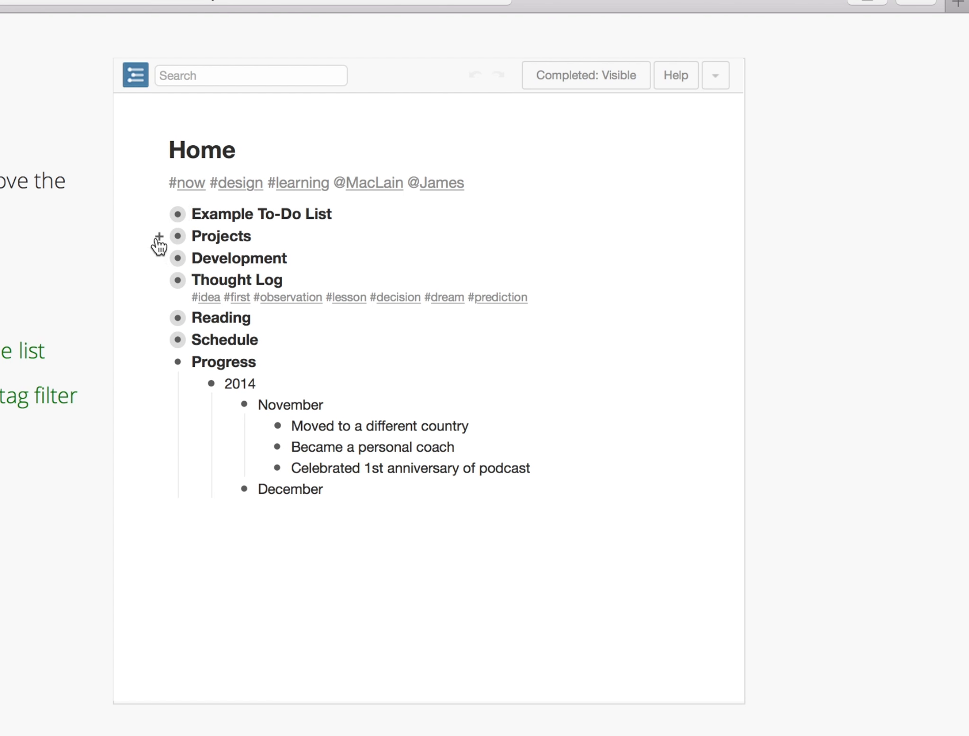
{"action": "left_click", "coordinate": [159, 244]}
{"action": "scroll", "coordinate": [268, 347], "scroll_direction": "down", "scroll_amount": 4}
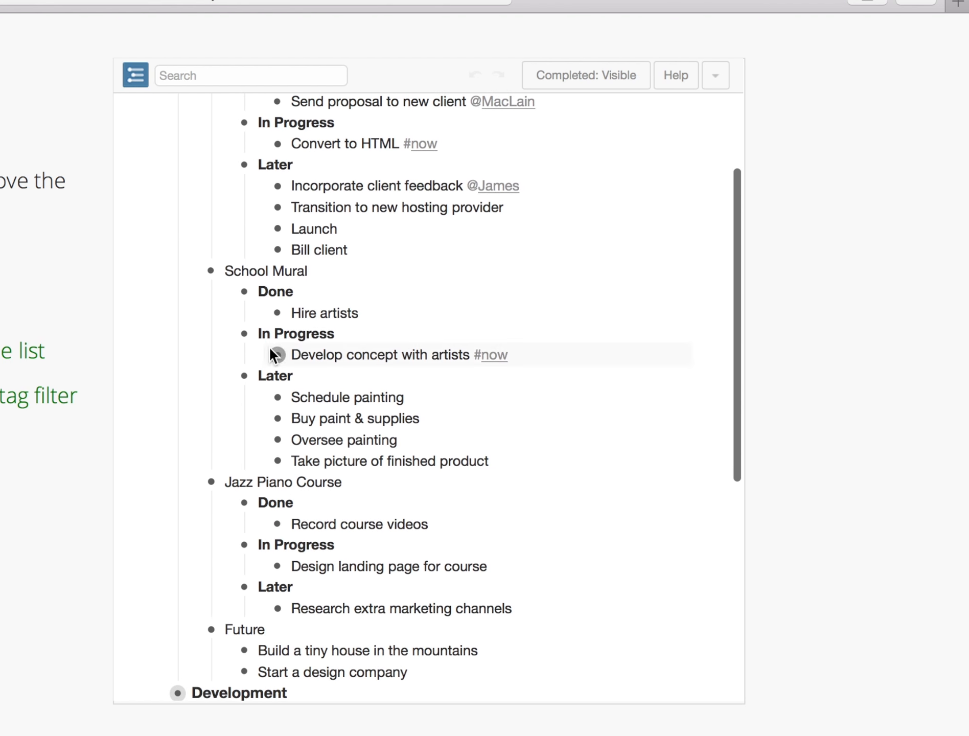
{"action": "scroll", "coordinate": [269, 346], "scroll_direction": "up", "scroll_amount": 3}
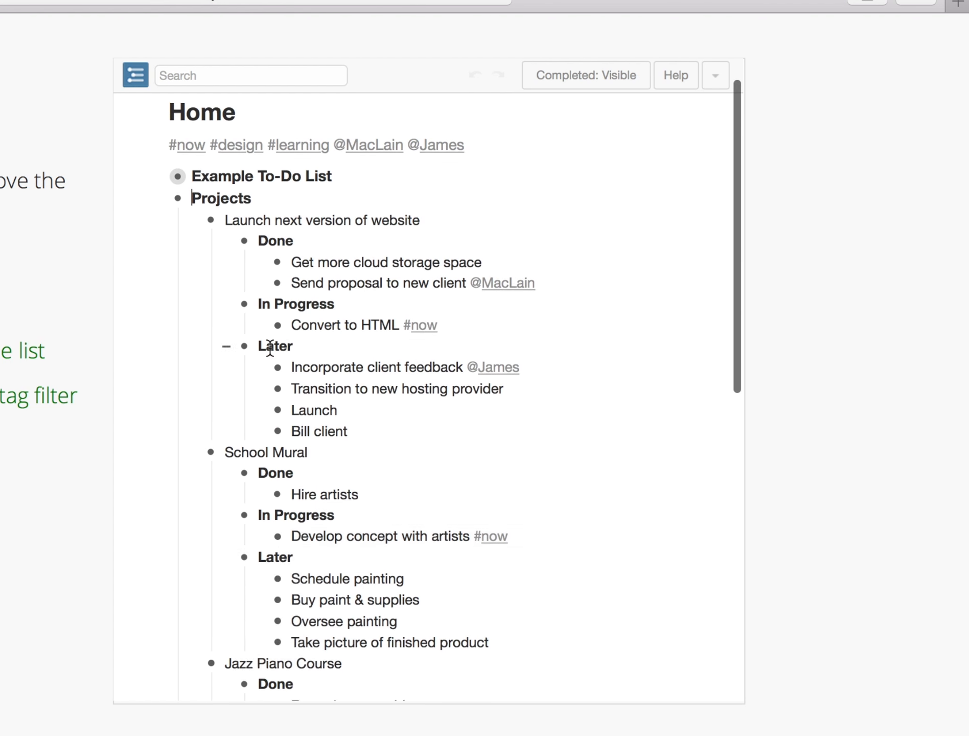
{"action": "left_click", "coordinate": [159, 199]}
{"action": "left_click", "coordinate": [159, 220]}
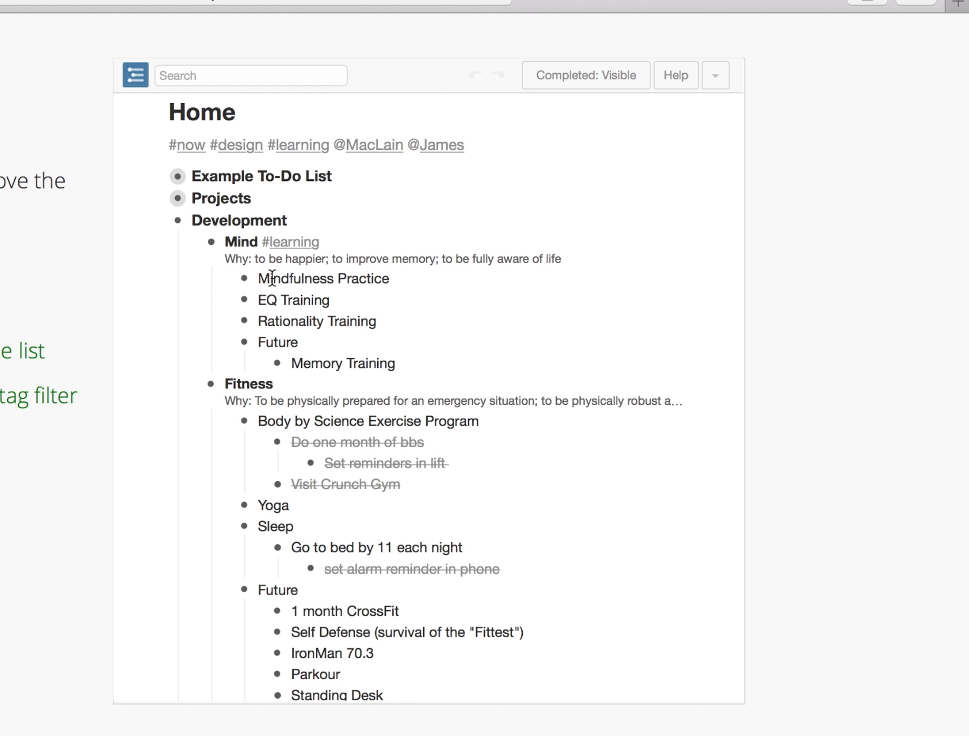
{"action": "scroll", "coordinate": [284, 274], "scroll_direction": "down", "scroll_amount": 2}
{"action": "scroll", "coordinate": [284, 274], "scroll_direction": "down", "scroll_amount": 4}
{"action": "scroll", "coordinate": [283, 276], "scroll_direction": "up", "scroll_amount": 6}
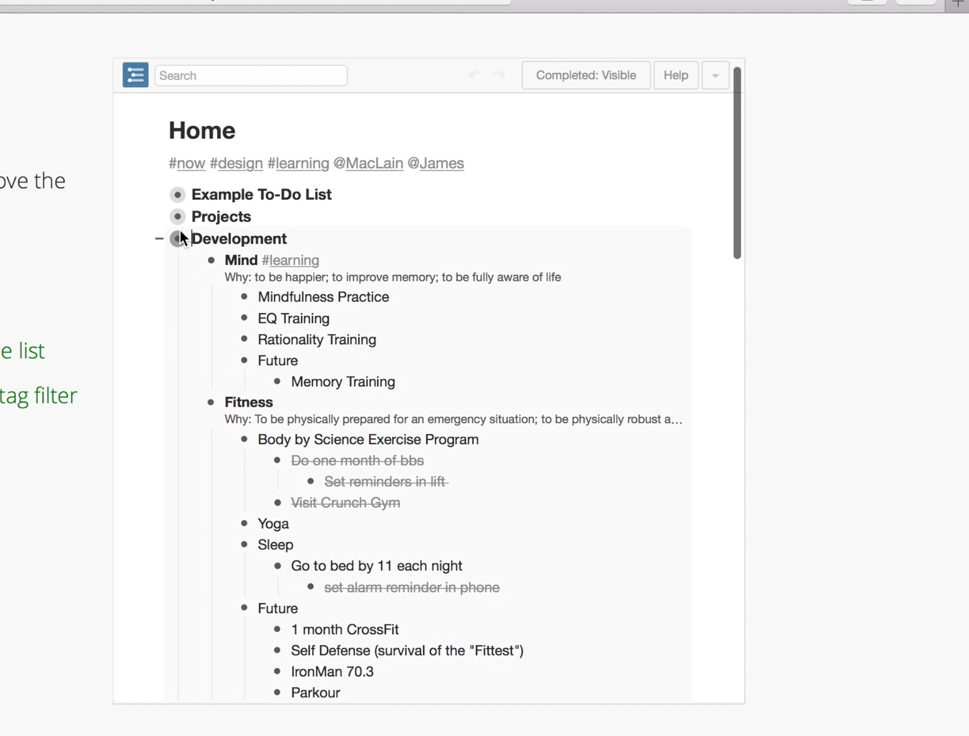
{"action": "left_click", "coordinate": [161, 241]}
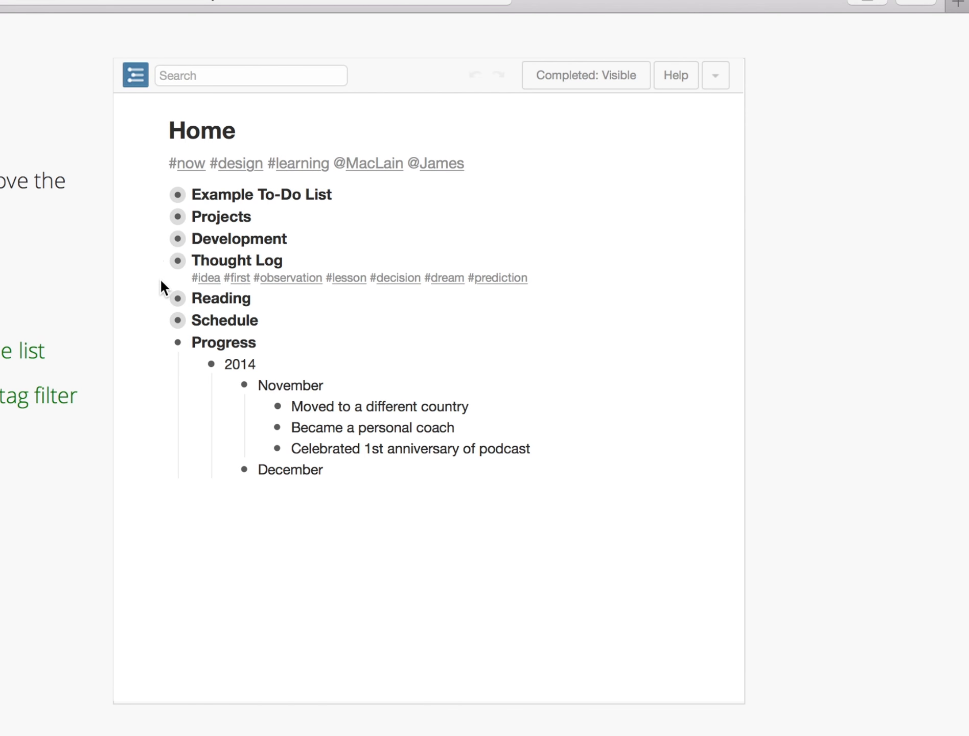
- Unfold and refold Reading and Schedule, collapse Progress, and re-expand Example To-Do List
{"action": "left_click", "coordinate": [160, 304]}
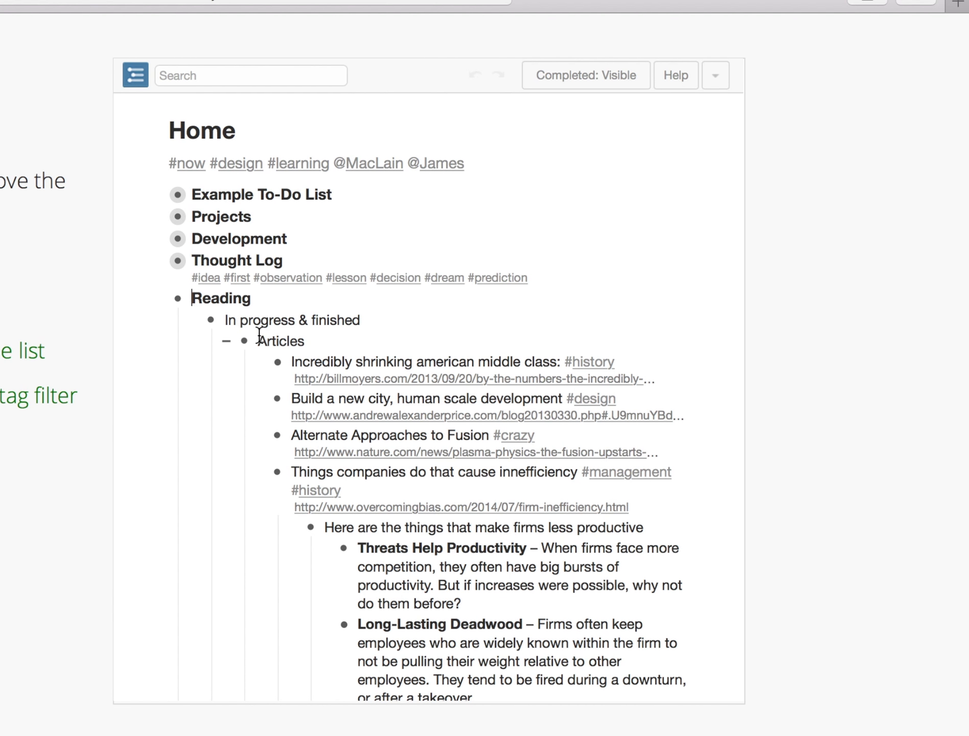
{"action": "left_click", "coordinate": [190, 322]}
{"action": "left_click", "coordinate": [191, 342]}
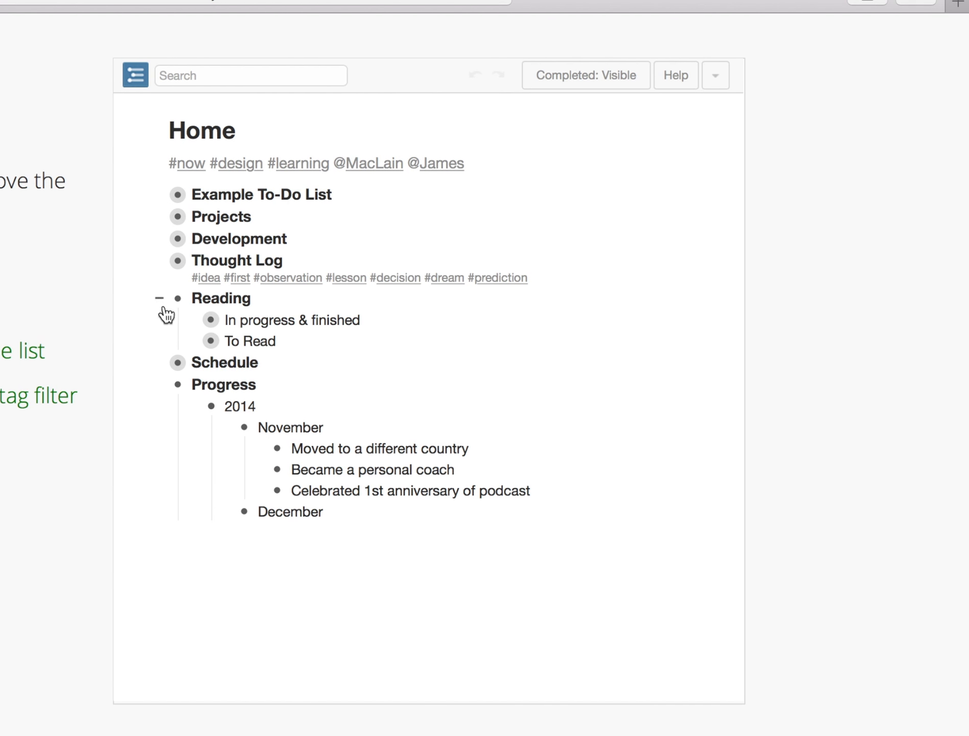
{"action": "left_click", "coordinate": [159, 303]}
{"action": "left_click", "coordinate": [159, 320]}
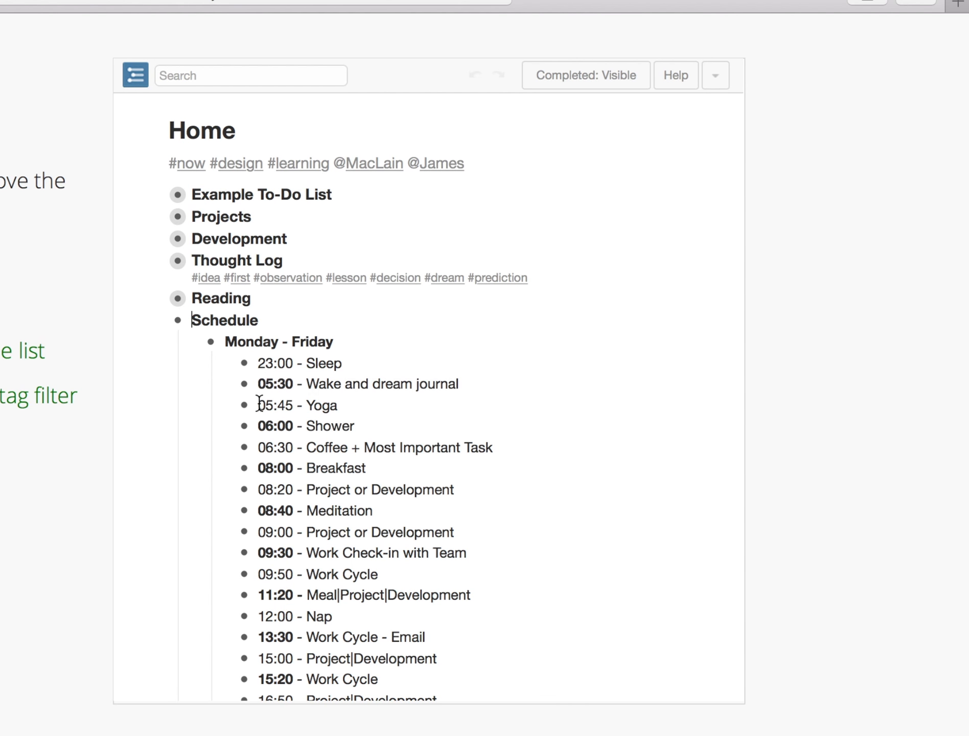
{"action": "left_click", "coordinate": [159, 321]}
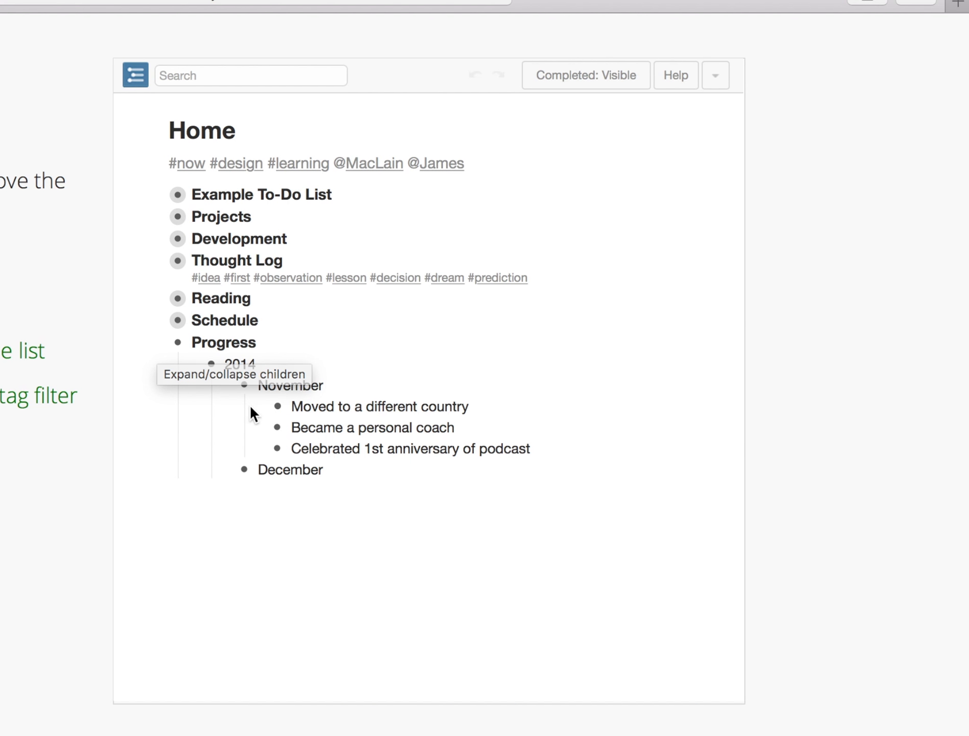
{"action": "left_click", "coordinate": [159, 343]}
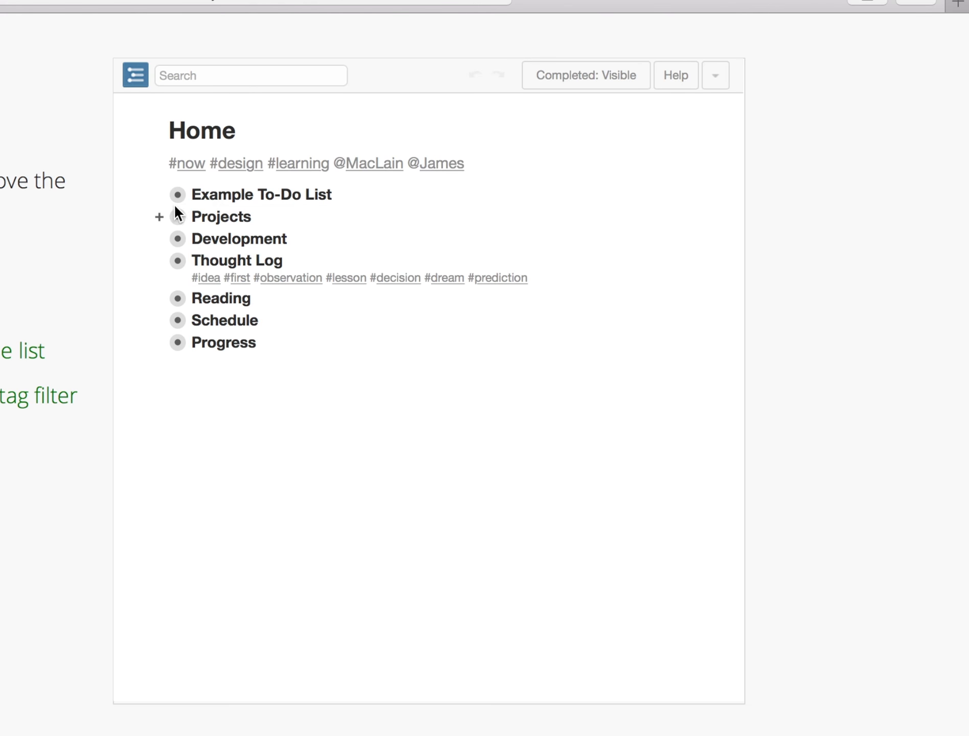
{"action": "left_click", "coordinate": [159, 195]}
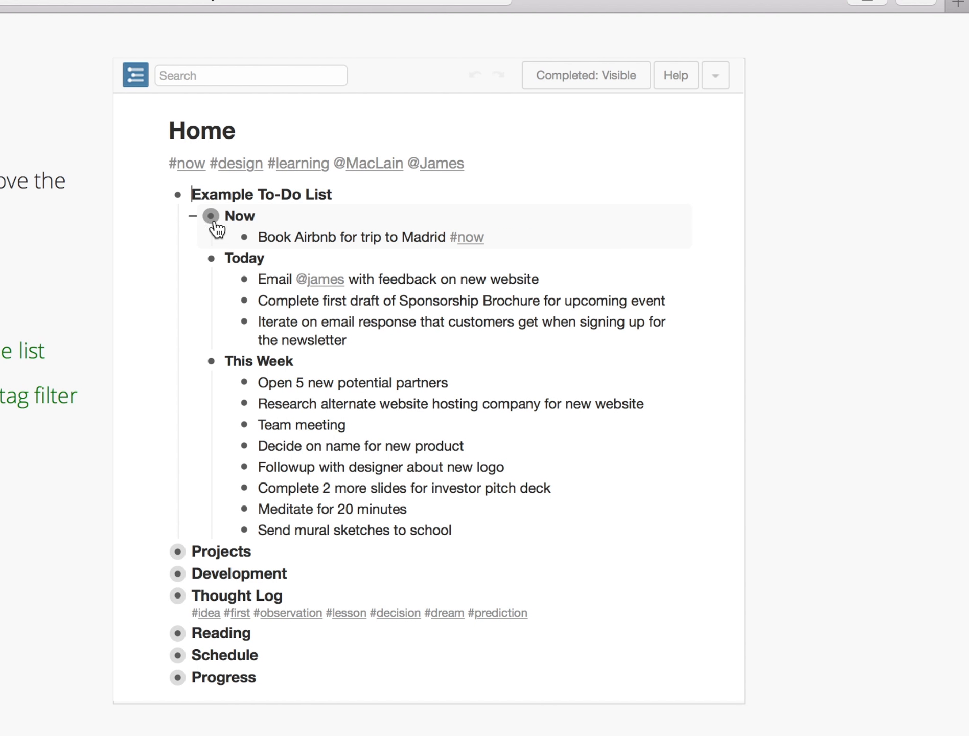
{"action": "mouse_move", "coordinate": [210, 216]}
{"action": "left_click_drag", "start_coordinate": [211, 259], "coordinate": [210, 216]}
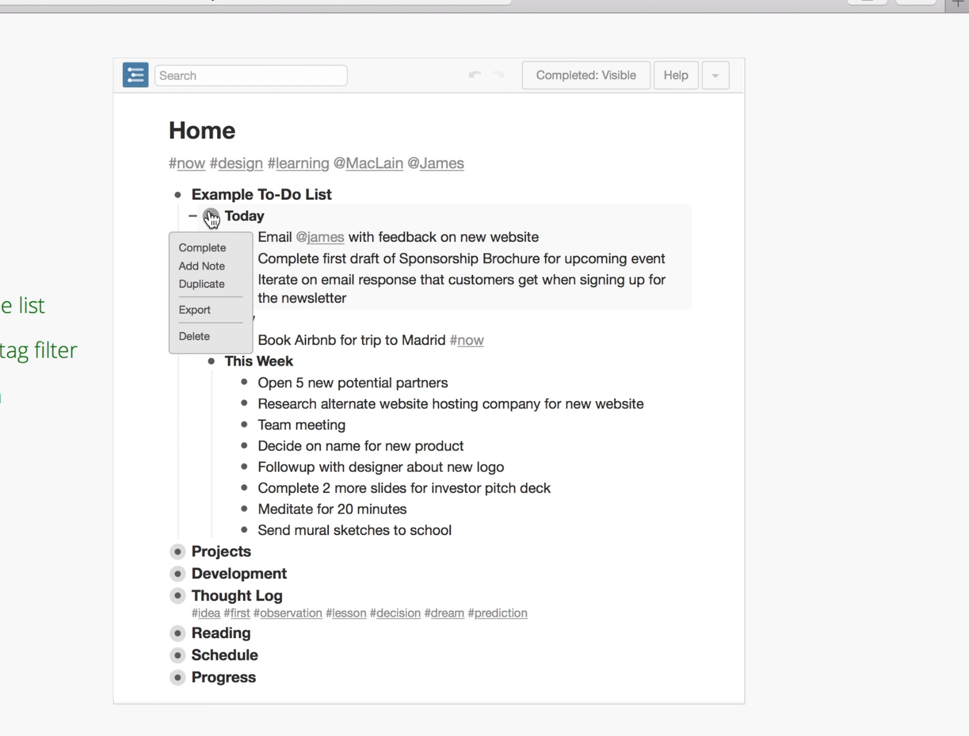
{"action": "mouse_move", "coordinate": [211, 217]}
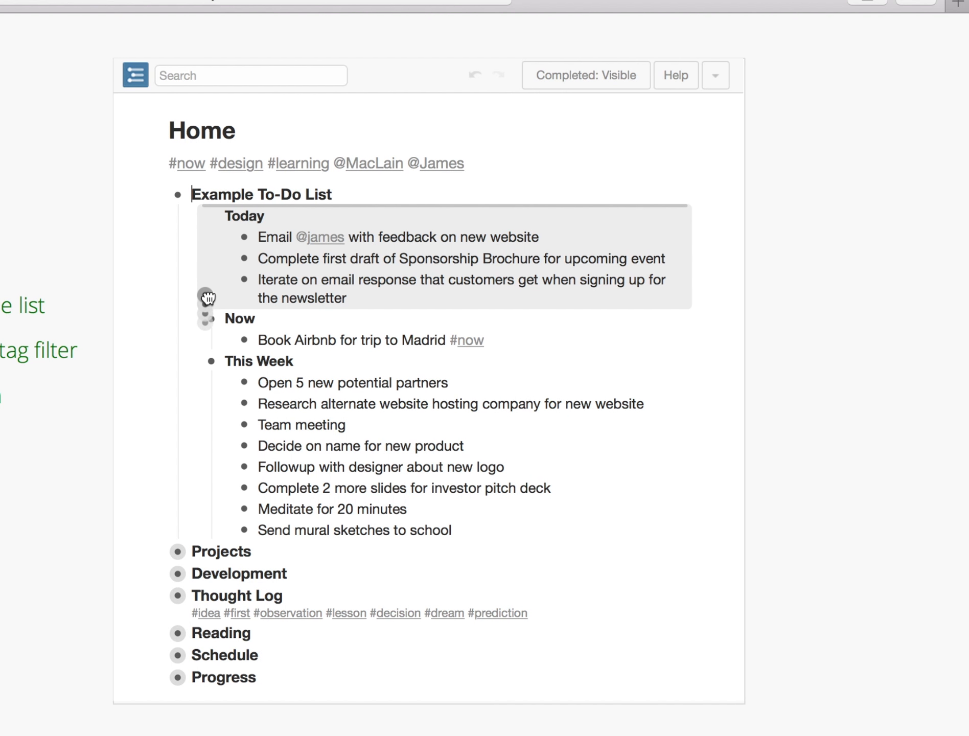
{"action": "left_click_drag", "start_coordinate": [211, 318], "coordinate": [199, 217]}
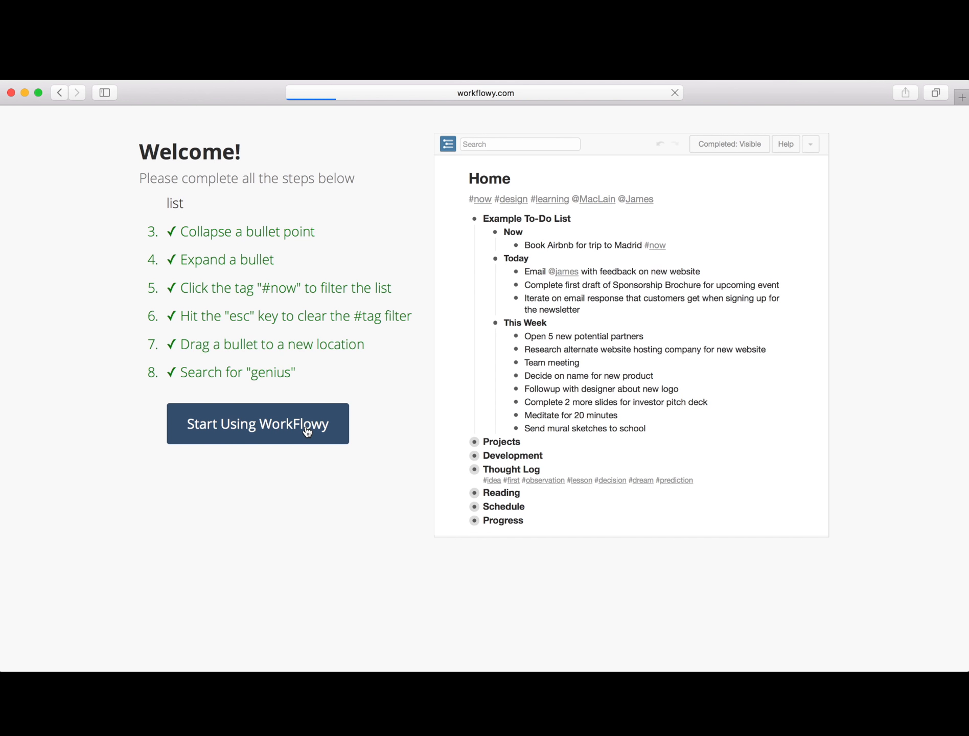
- Leave the tutorial with Start Using WorkFlowy and close the Help panel
{"action": "left_click", "coordinate": [305, 427]}
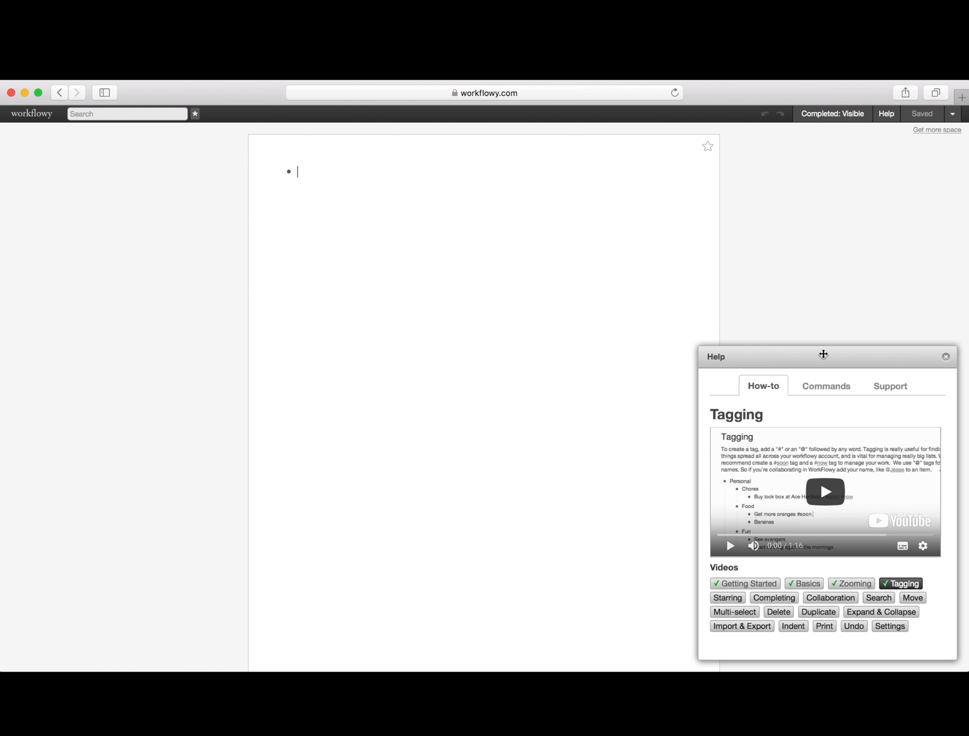
{"action": "left_click", "coordinate": [945, 357]}
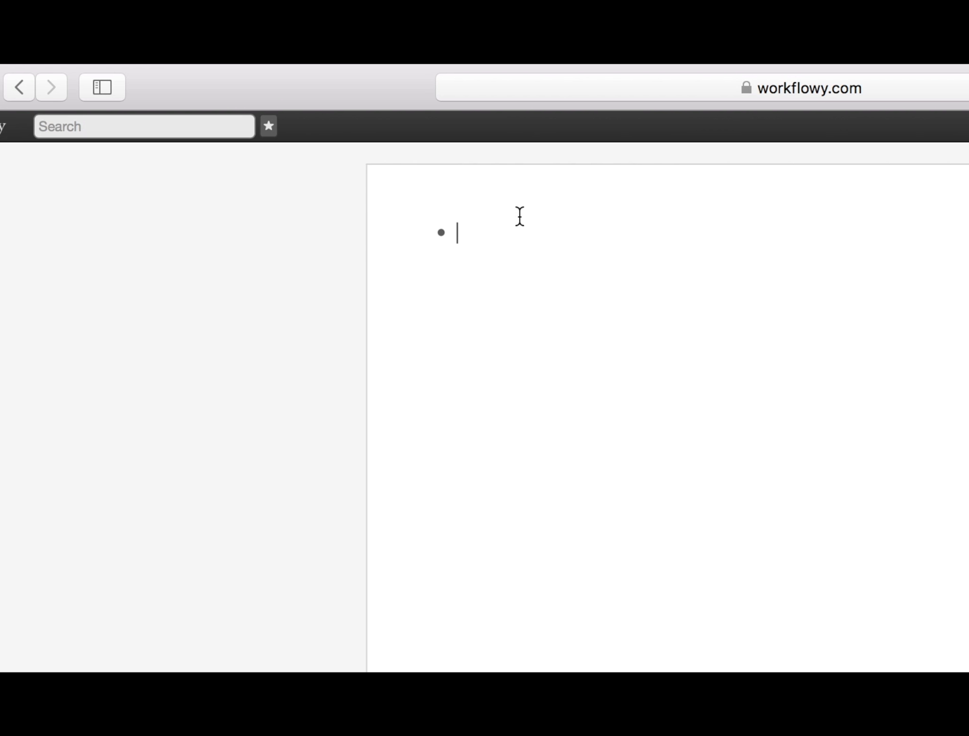
- Type the bullets 워크플로위, 생각정리도구, 메모관리, 일정관리 and 할일관리, one per line
{"action": "type", "text": "워킆"}
{"action": "type", "text": "플로위"}
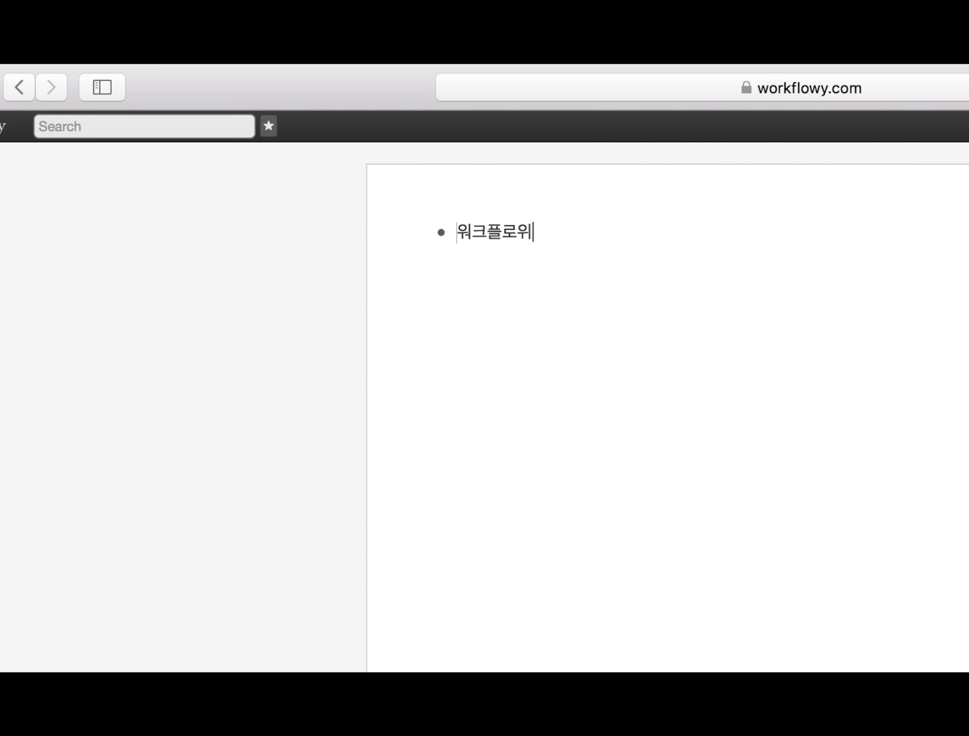
{"action": "key", "text": "Return"}
{"action": "type", "text": "생각정리도구"}
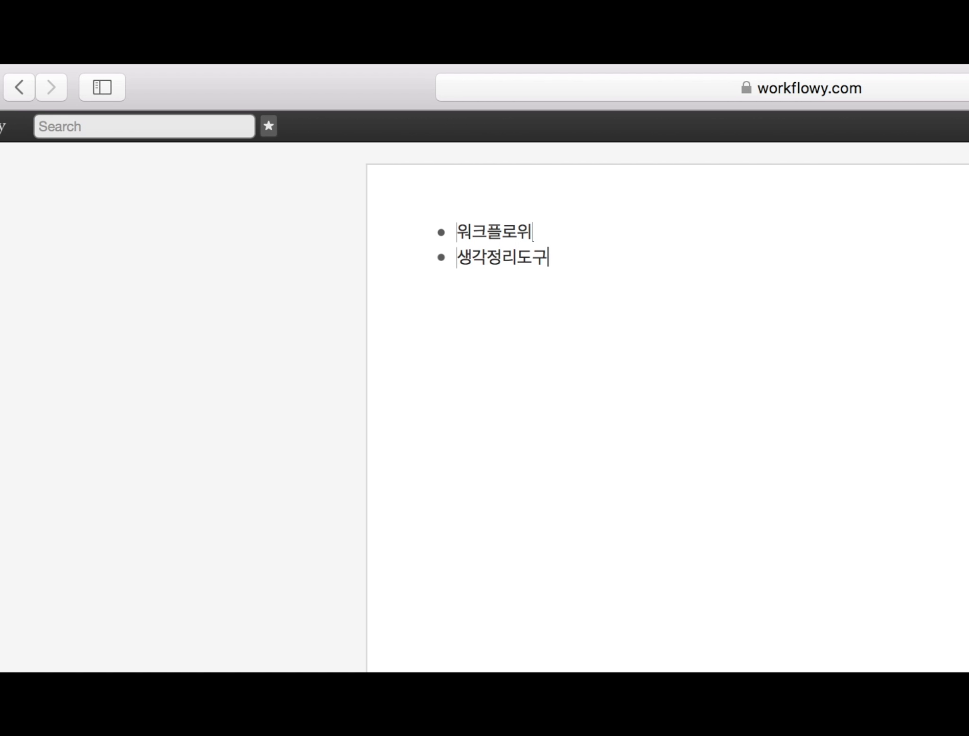
{"action": "key", "text": "Return"}
{"action": "type", "text": "메모관ㄹ"}
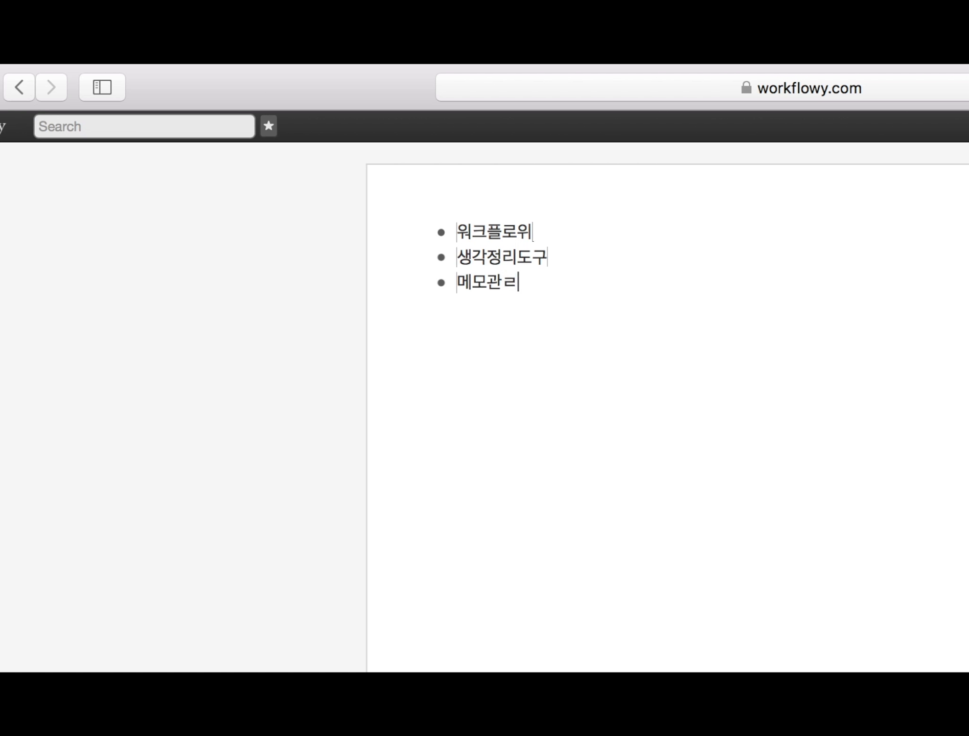
{"action": "type", "text": "ㅣ"}
{"action": "key", "text": "Return"}
{"action": "type", "text": "일정고"}
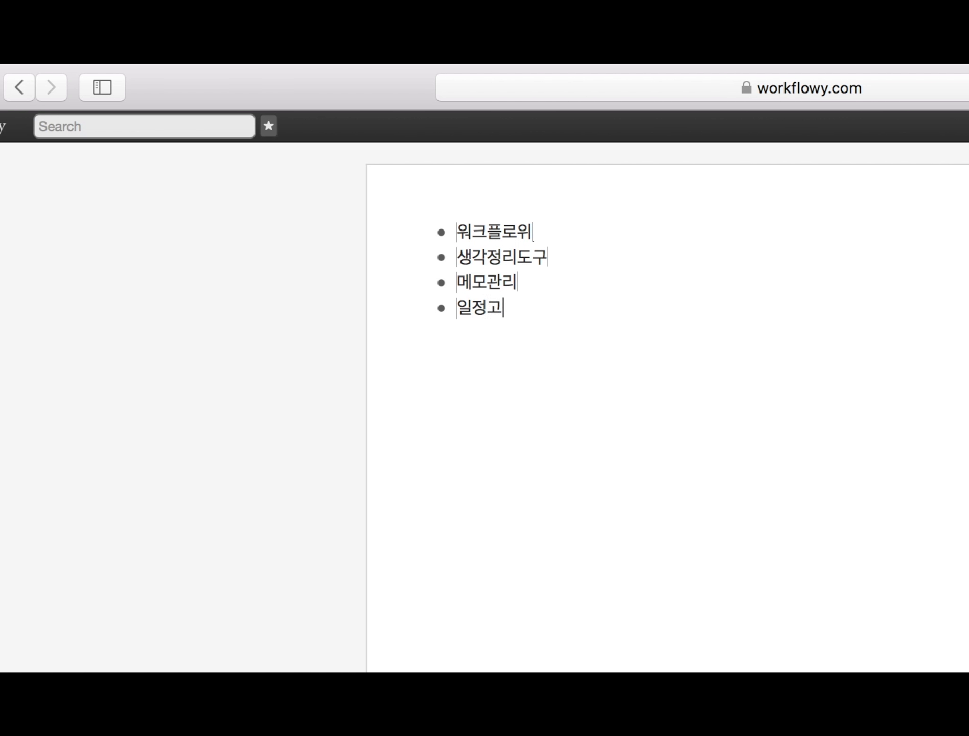
{"action": "type", "text": "ㅏㄴ리"}
{"action": "key", "text": "Return"}
{"action": "type", "text": "할일"}
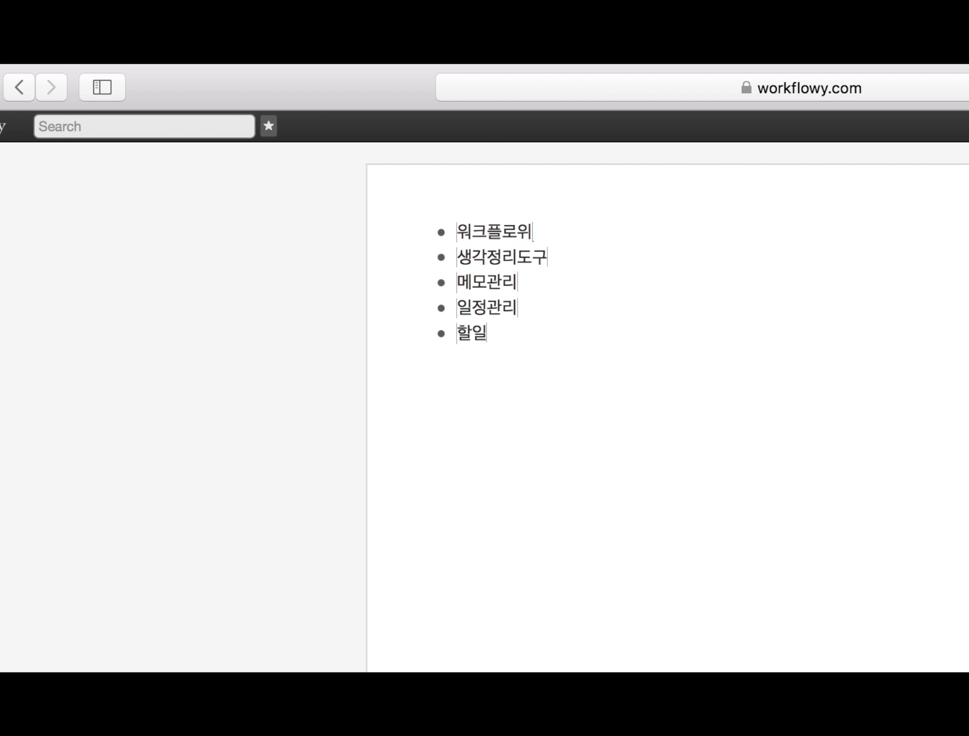
{"action": "type", "text": "관리"}
- Indent 생각정리도구, 메모관리, 일정관리 and 할일관리 under 워크플로위, then nest 메모관리 under 생각정리도구
{"action": "left_click", "coordinate": [480, 264]}
{"action": "key", "text": "Tab"}
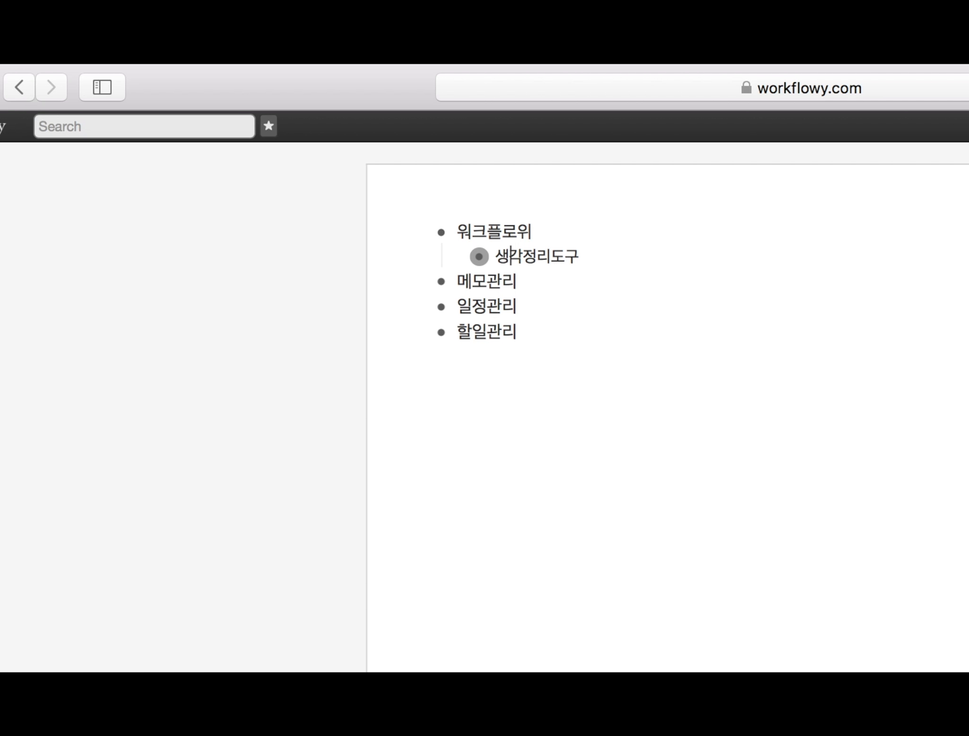
{"action": "left_click", "coordinate": [479, 279]}
{"action": "key", "text": "Tab"}
{"action": "left_click", "coordinate": [487, 305]}
{"action": "key", "text": "Tab"}
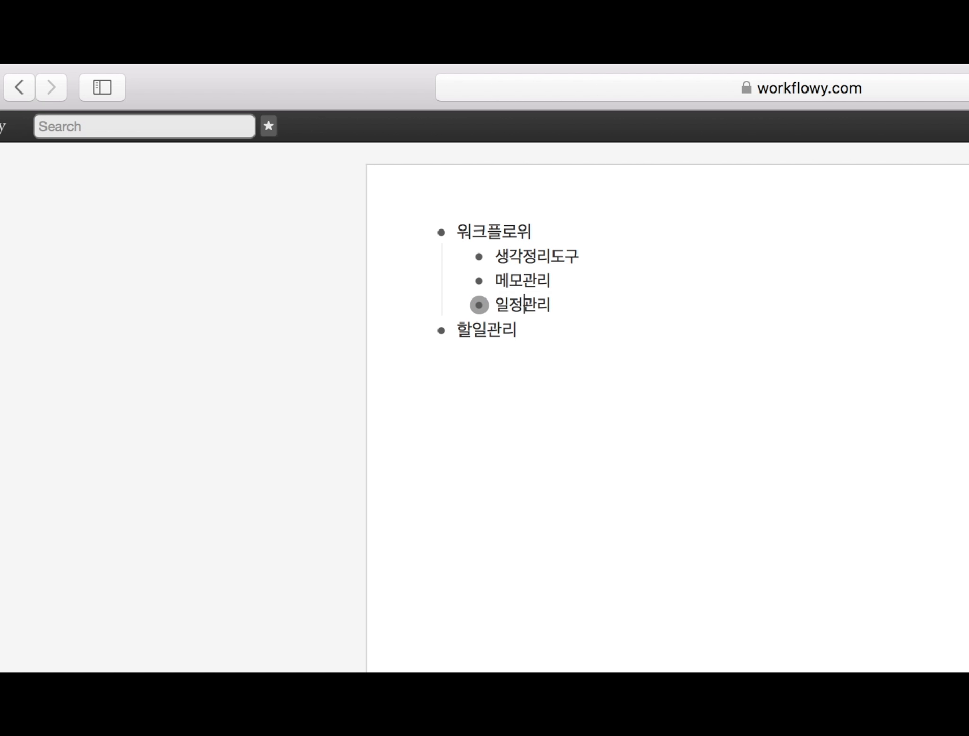
{"action": "left_click", "coordinate": [487, 331]}
{"action": "key", "text": "Tab"}
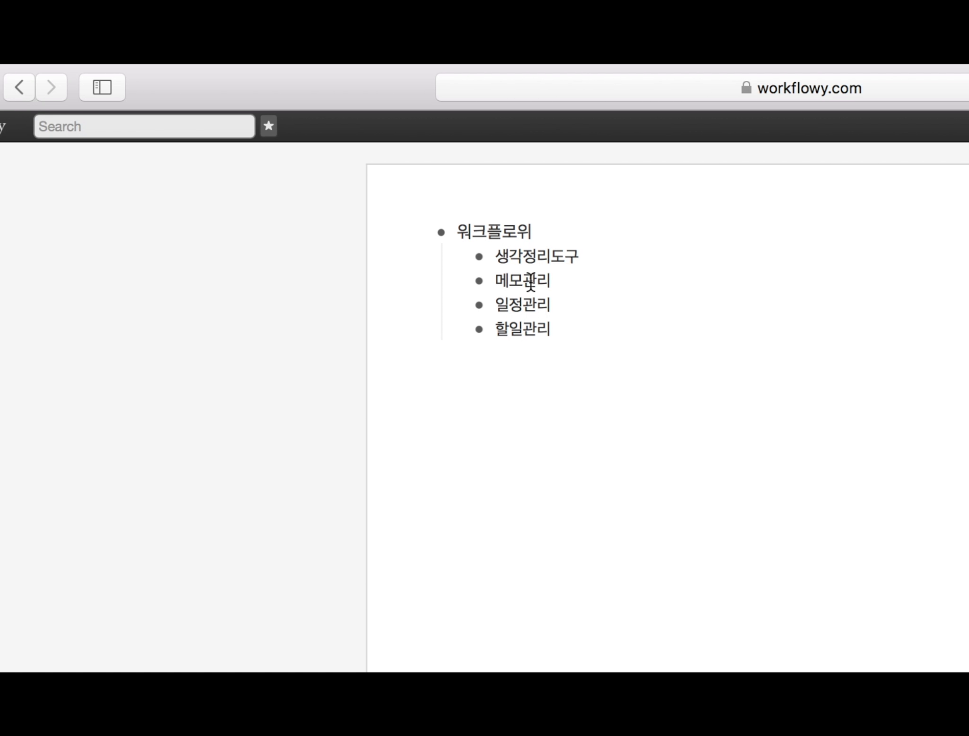
{"action": "left_click", "coordinate": [532, 280]}
{"action": "key", "text": "Tab"}
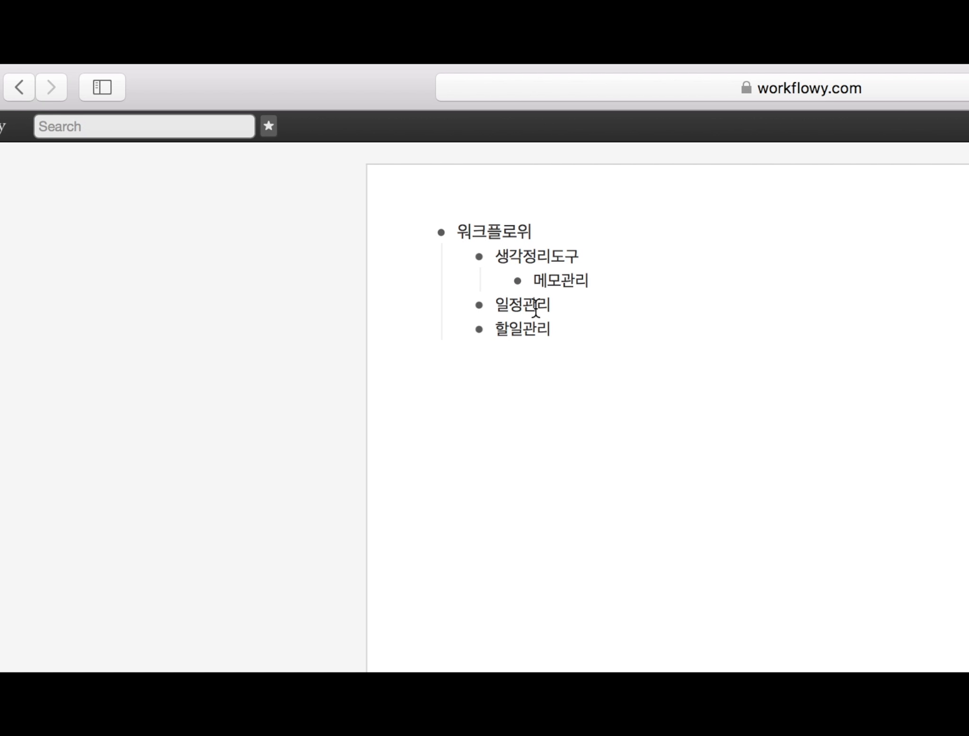
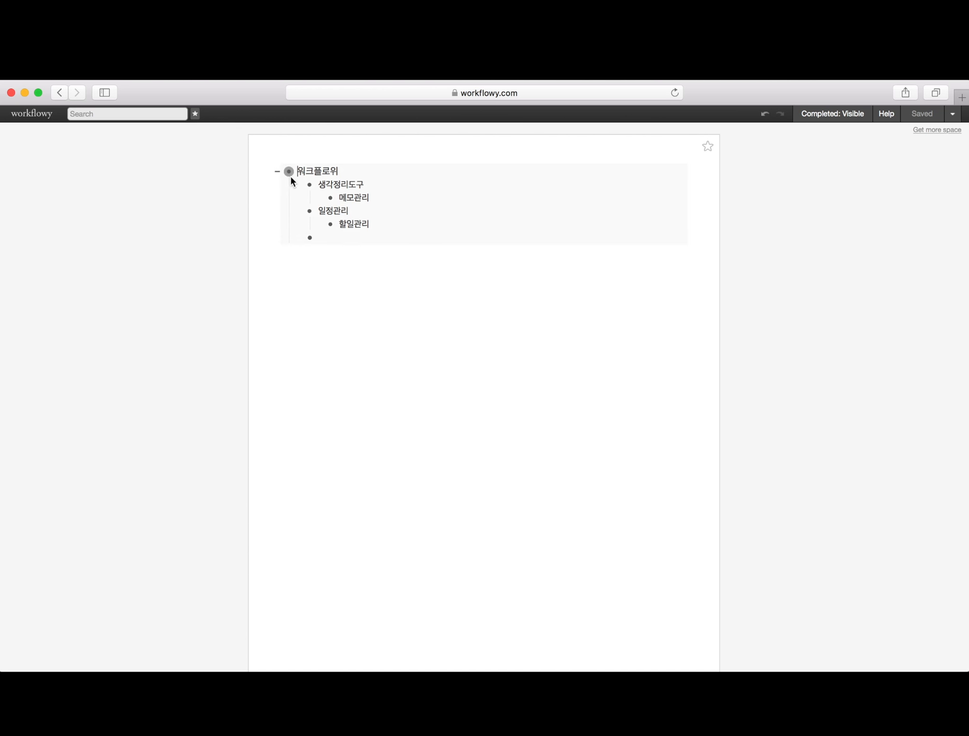
- Star the 일정관리 and 생각정리도구 pages as bookmarks
{"action": "left_click", "coordinate": [310, 212]}
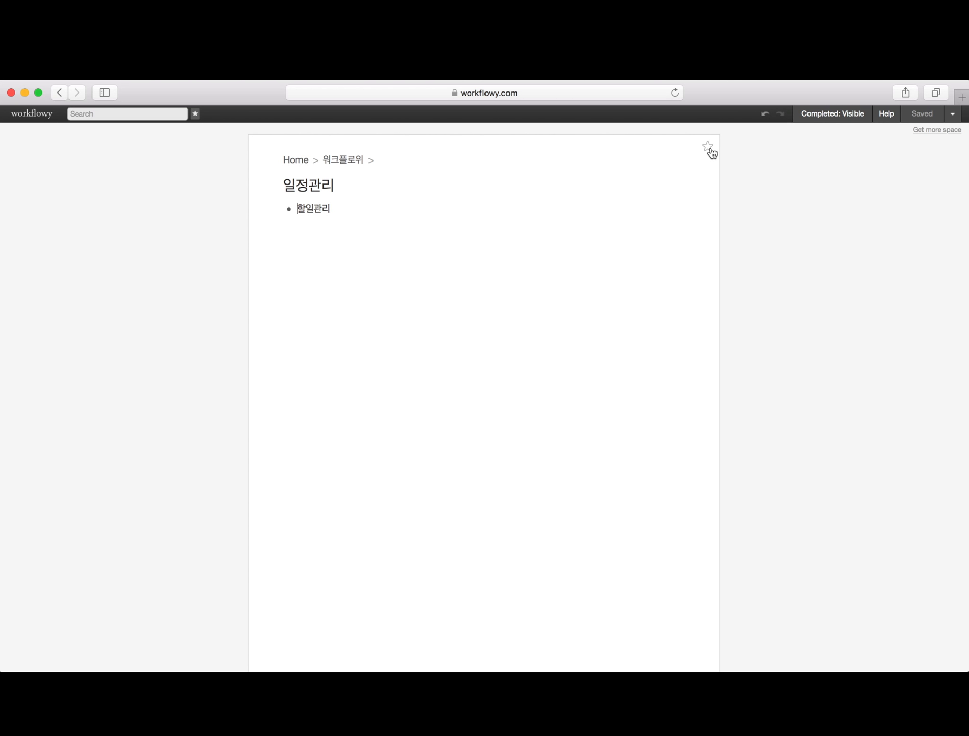
{"action": "left_click", "coordinate": [709, 149]}
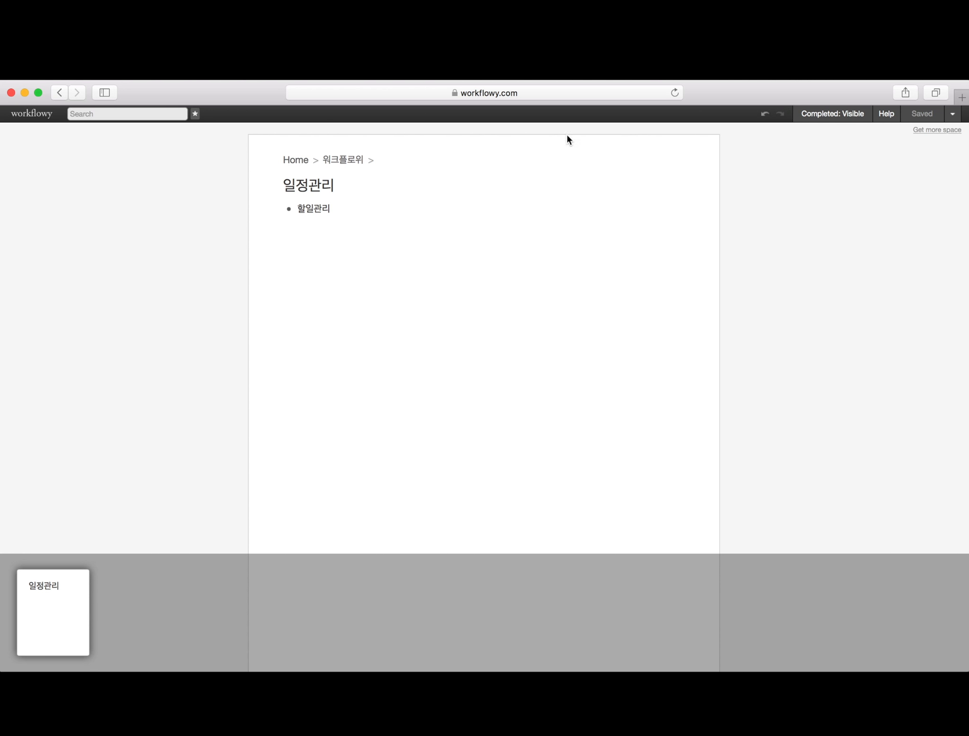
{"action": "left_click", "coordinate": [338, 162]}
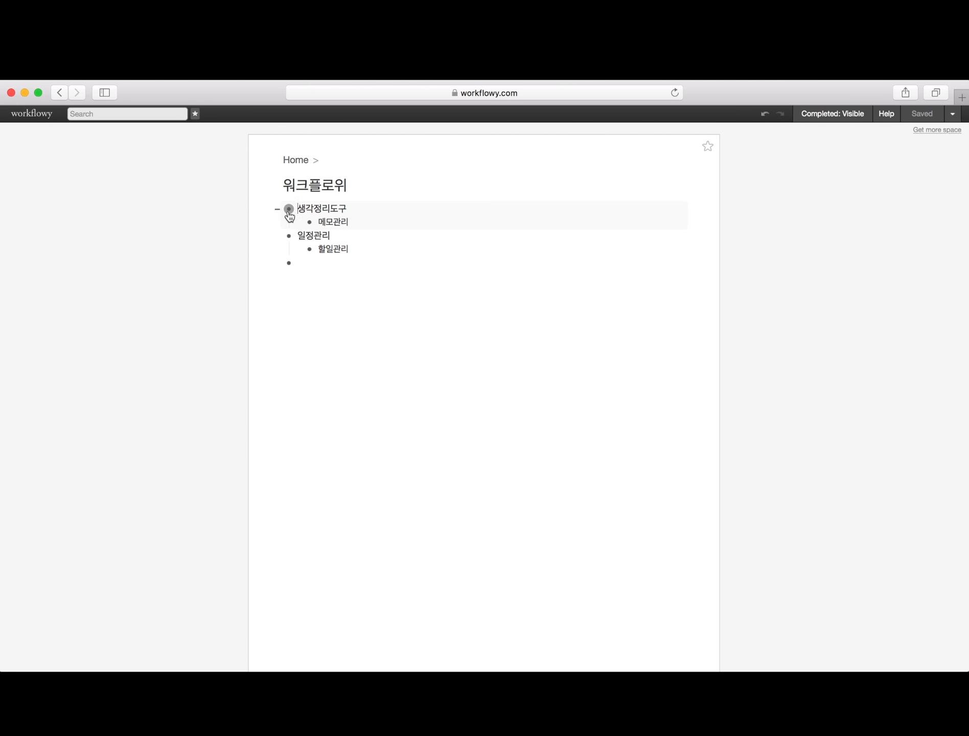
{"action": "left_click", "coordinate": [289, 210]}
{"action": "left_click", "coordinate": [708, 148]}
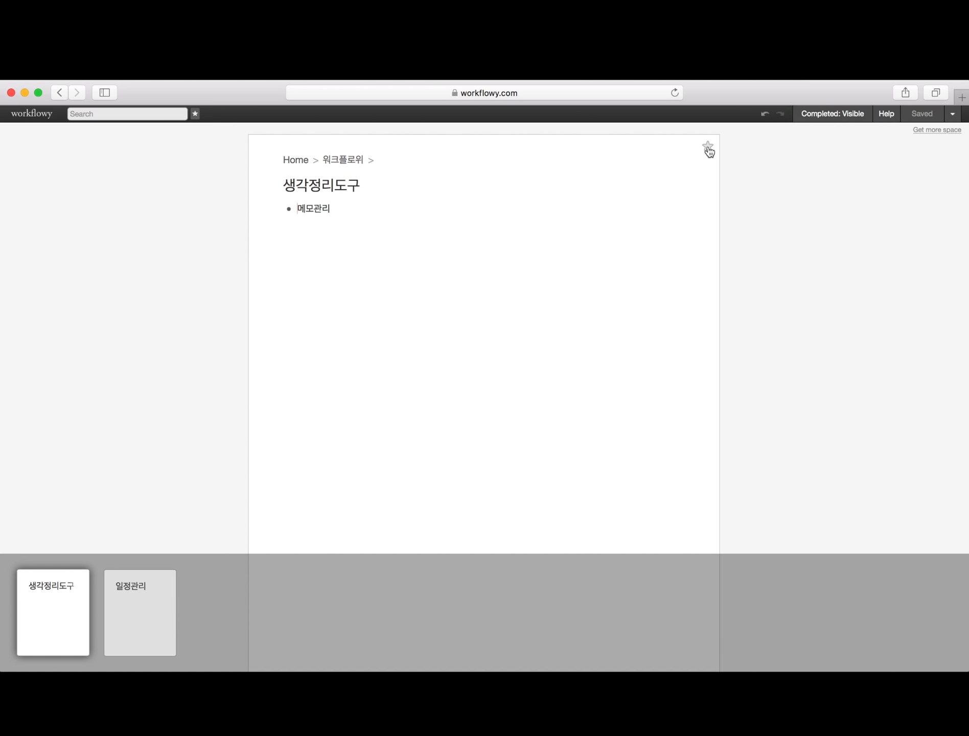
{"action": "left_click", "coordinate": [297, 161]}
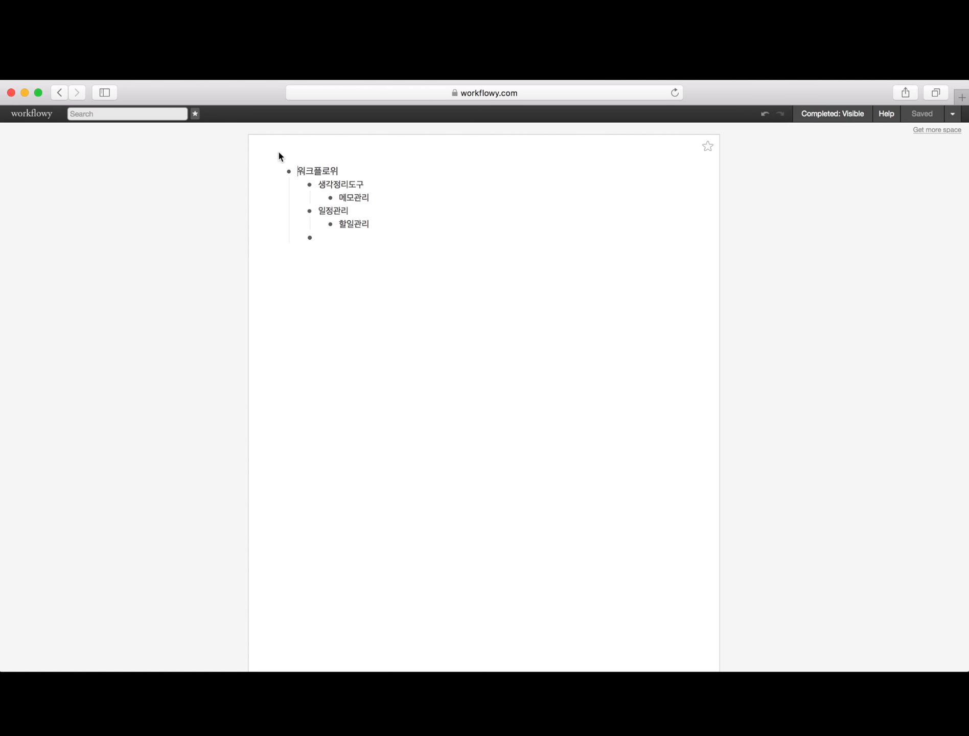
- Switch between the starred 생각정리도구, 일정관리 and Home pages from the starred list
{"action": "left_click", "coordinate": [196, 115]}
{"action": "left_click", "coordinate": [156, 587]}
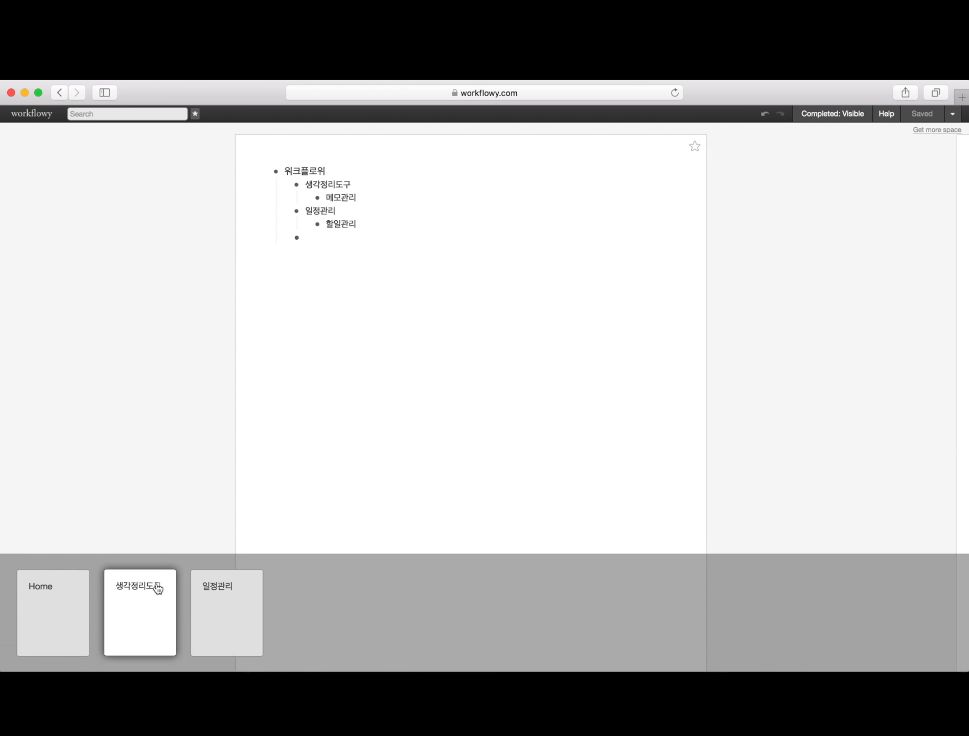
{"action": "left_click", "coordinate": [222, 599]}
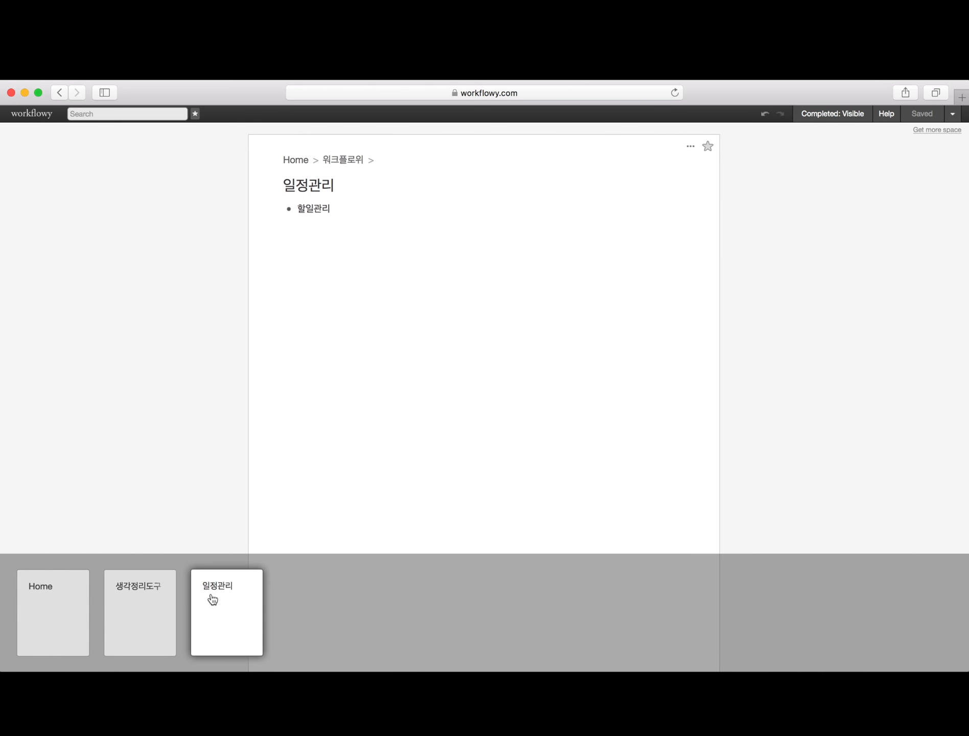
{"action": "left_click", "coordinate": [151, 605]}
{"action": "left_click", "coordinate": [81, 608]}
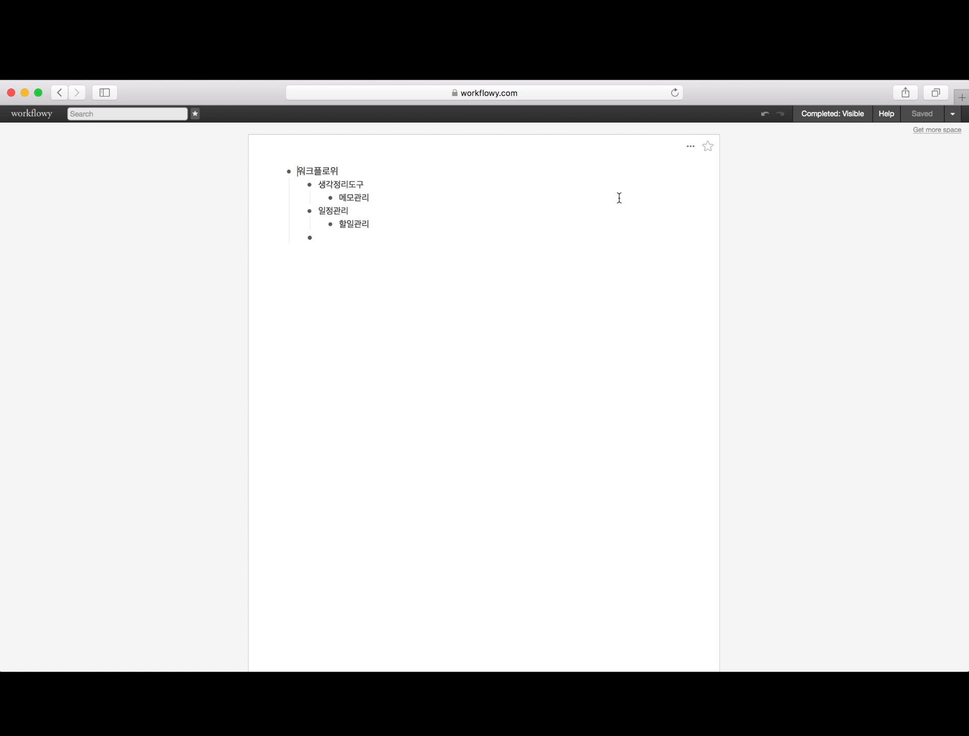
{"action": "left_click", "coordinate": [366, 243]}
{"action": "left_click", "coordinate": [309, 210]}
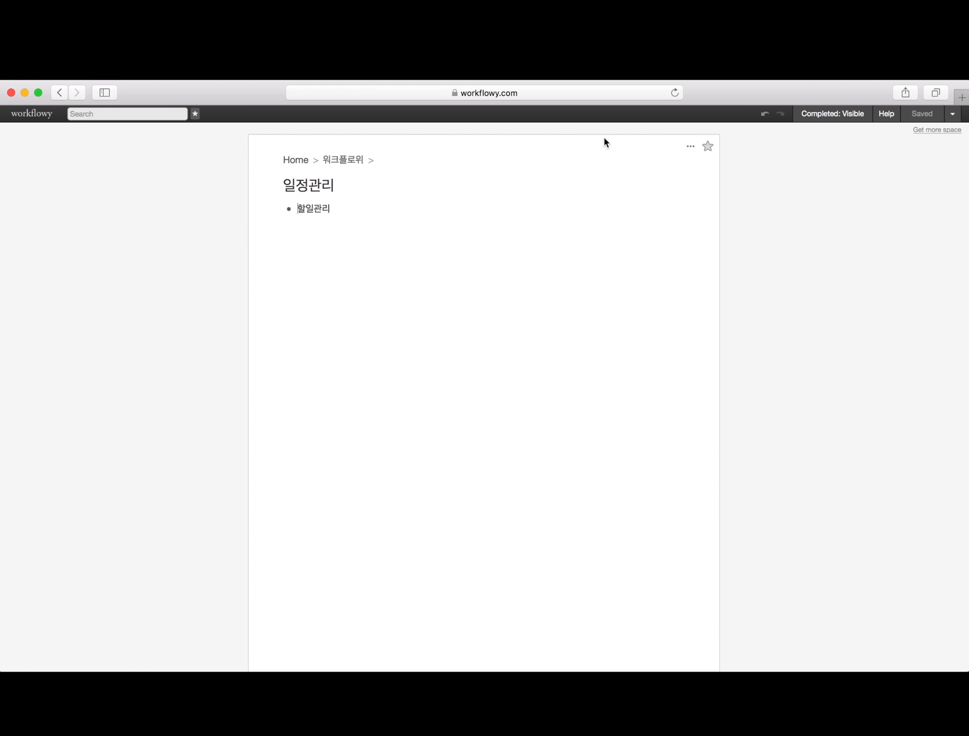
{"action": "left_click", "coordinate": [711, 150]}
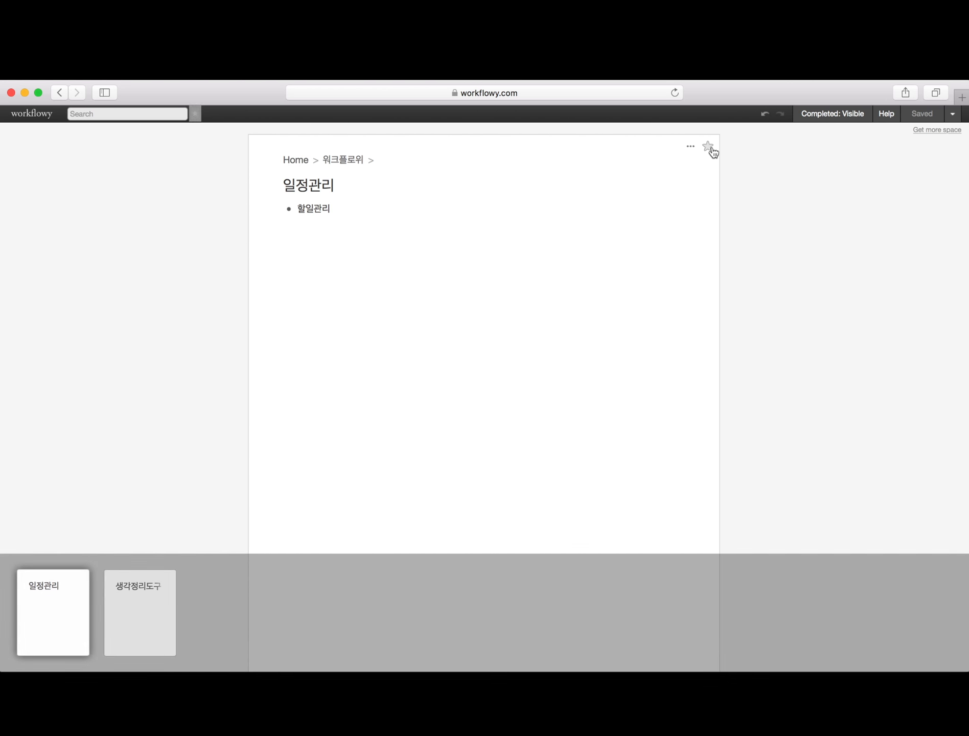
{"action": "left_click", "coordinate": [711, 150]}
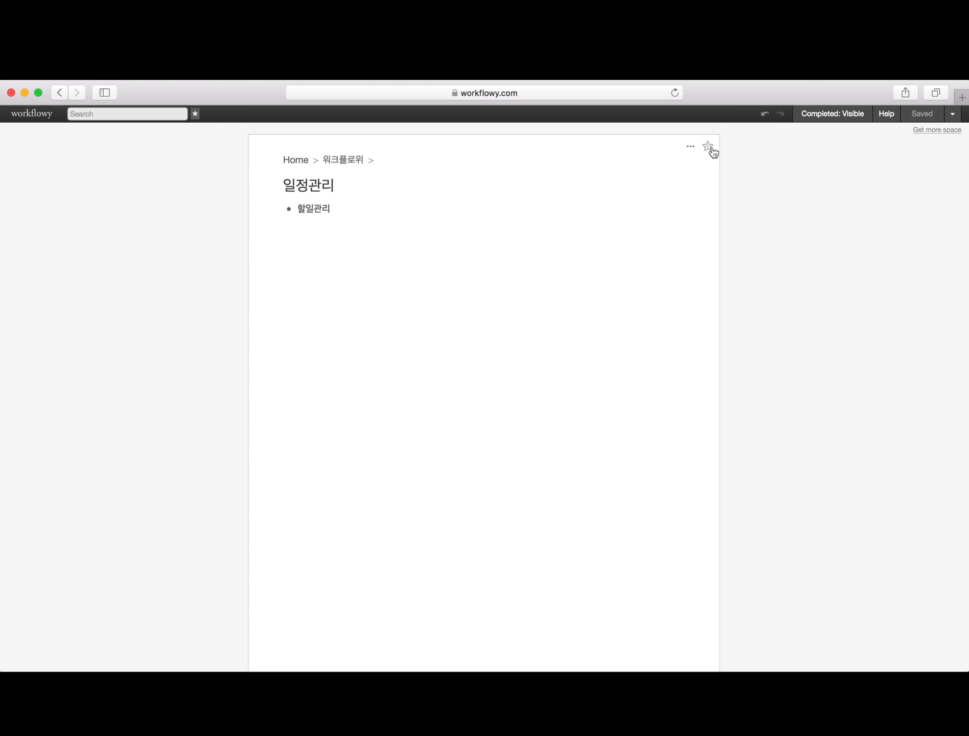
{"action": "left_click", "coordinate": [711, 150]}
{"action": "left_click", "coordinate": [711, 150]}
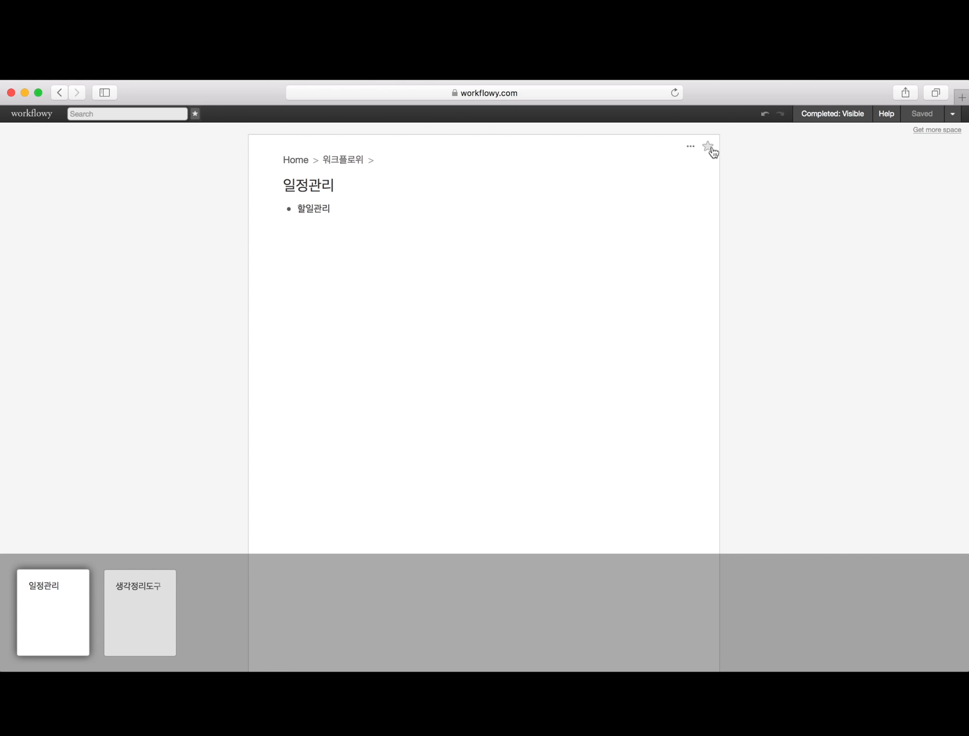
{"action": "left_click", "coordinate": [301, 163]}
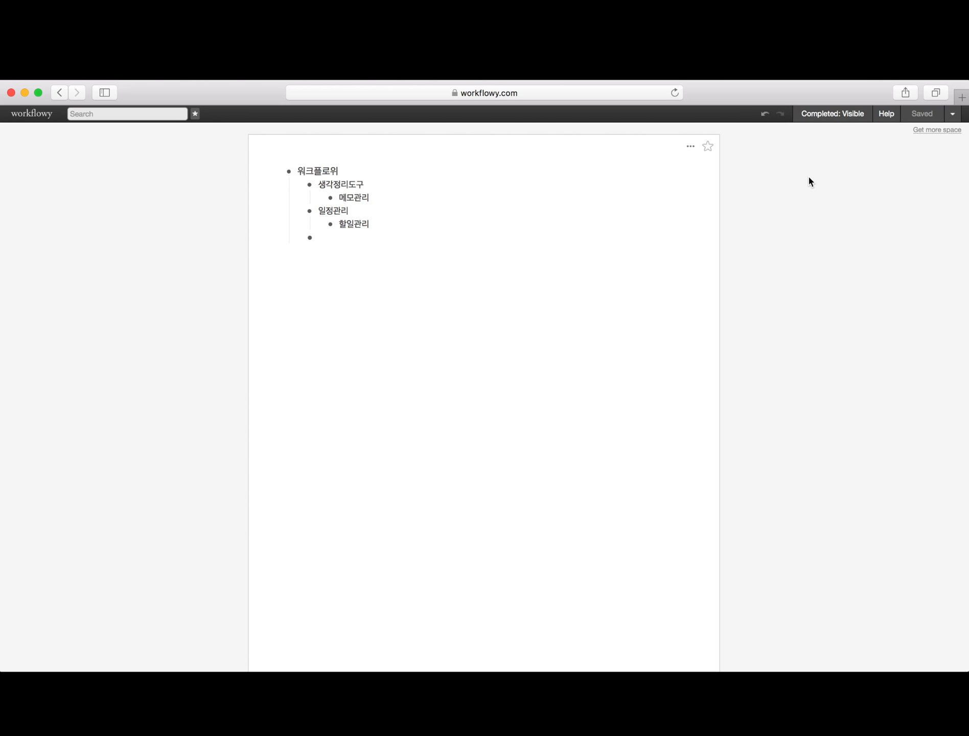
- Mark 일정관리 and its child 할일관리 complete, leaving completed items set to Visible
{"action": "left_click", "coordinate": [838, 124]}
{"action": "left_click", "coordinate": [838, 124]}
{"action": "mouse_move", "coordinate": [310, 212]}
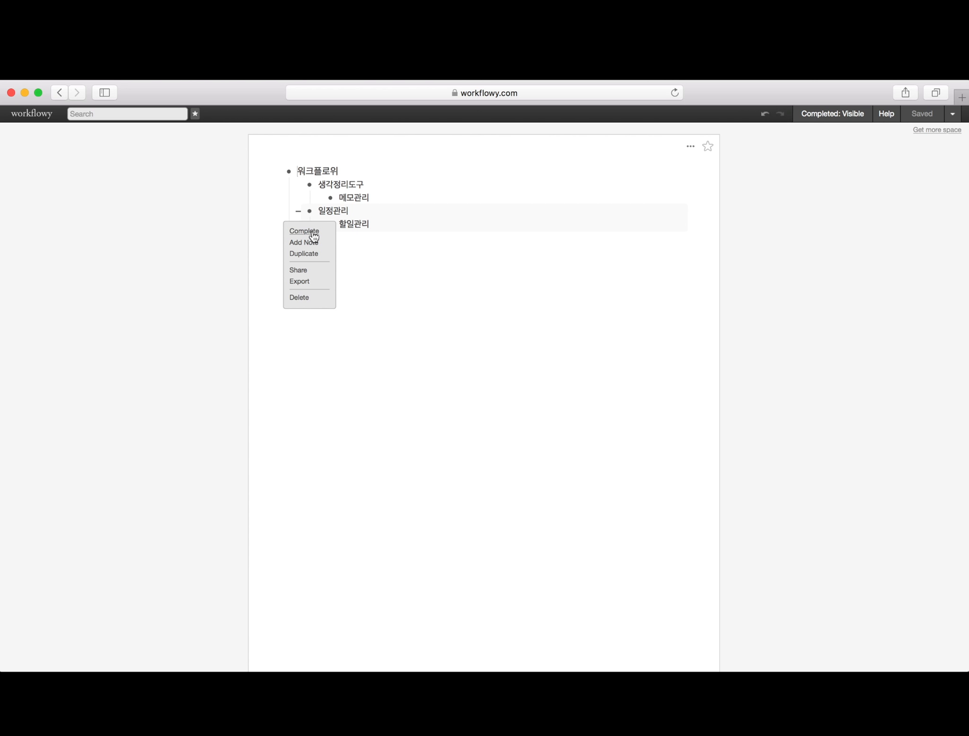
{"action": "left_click", "coordinate": [313, 233]}
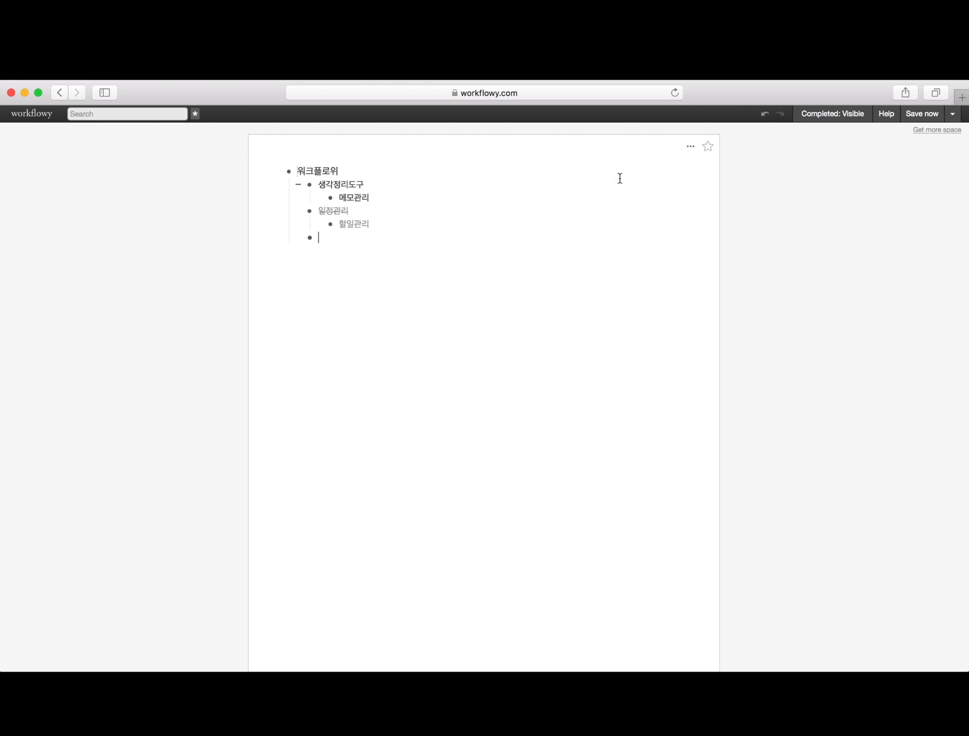
{"action": "left_click", "coordinate": [830, 115]}
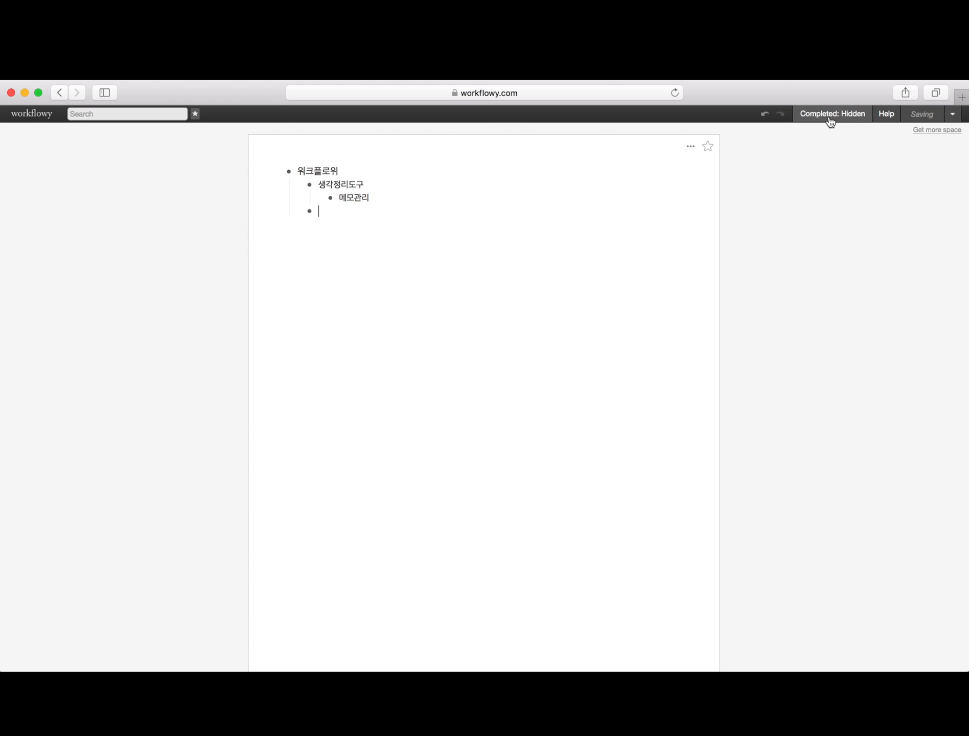
{"action": "left_click", "coordinate": [829, 119]}
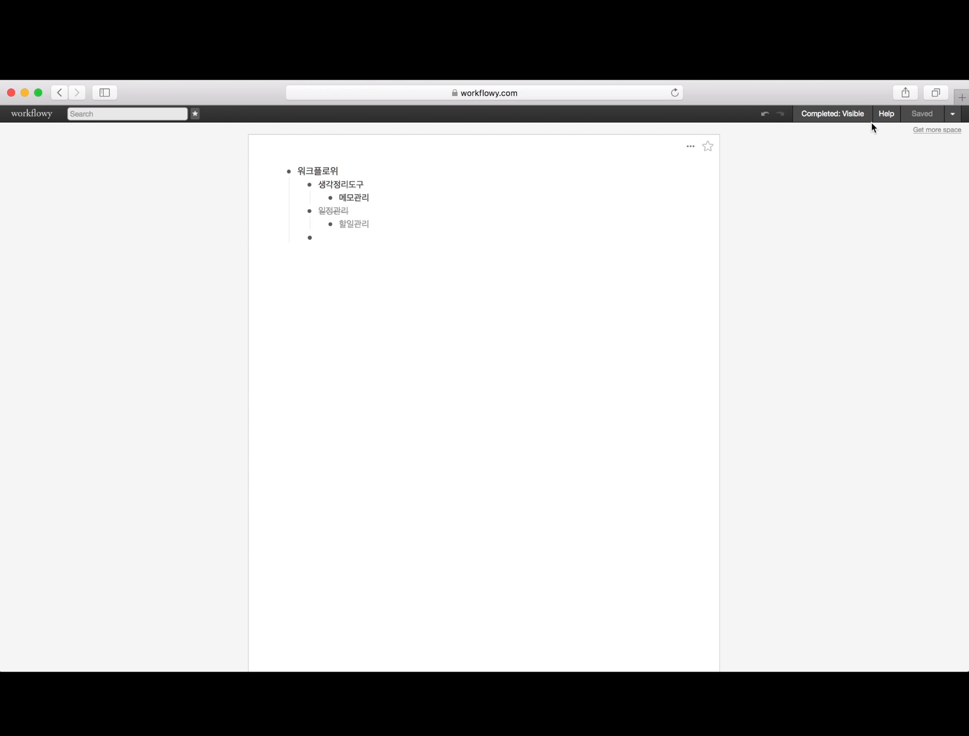
{"action": "left_click", "coordinate": [888, 117]}
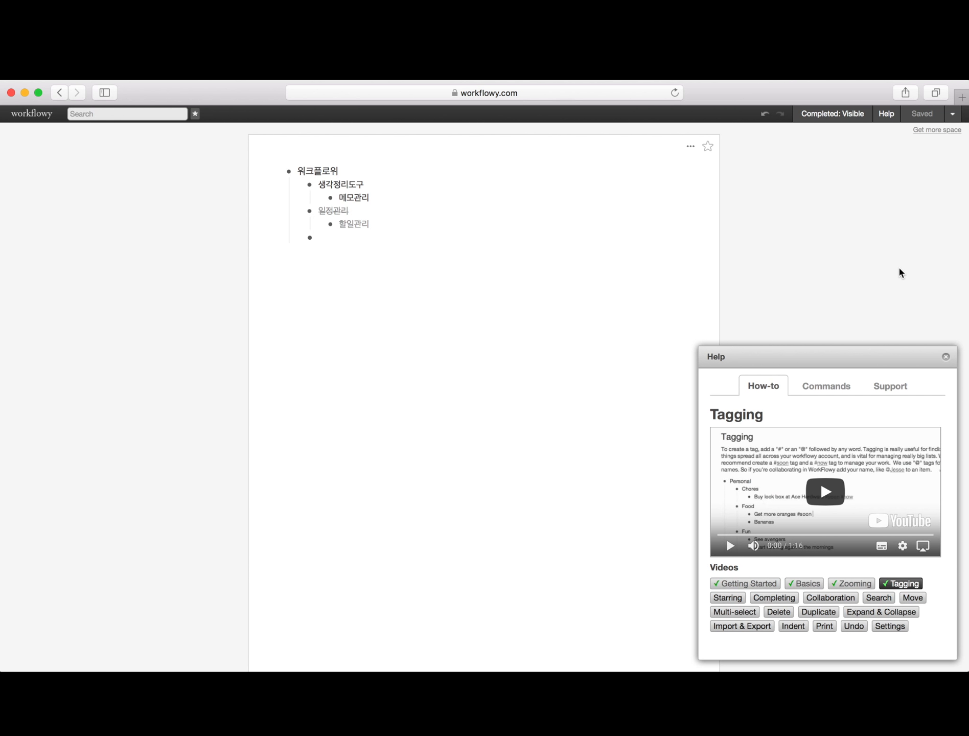
{"action": "left_click", "coordinate": [945, 356]}
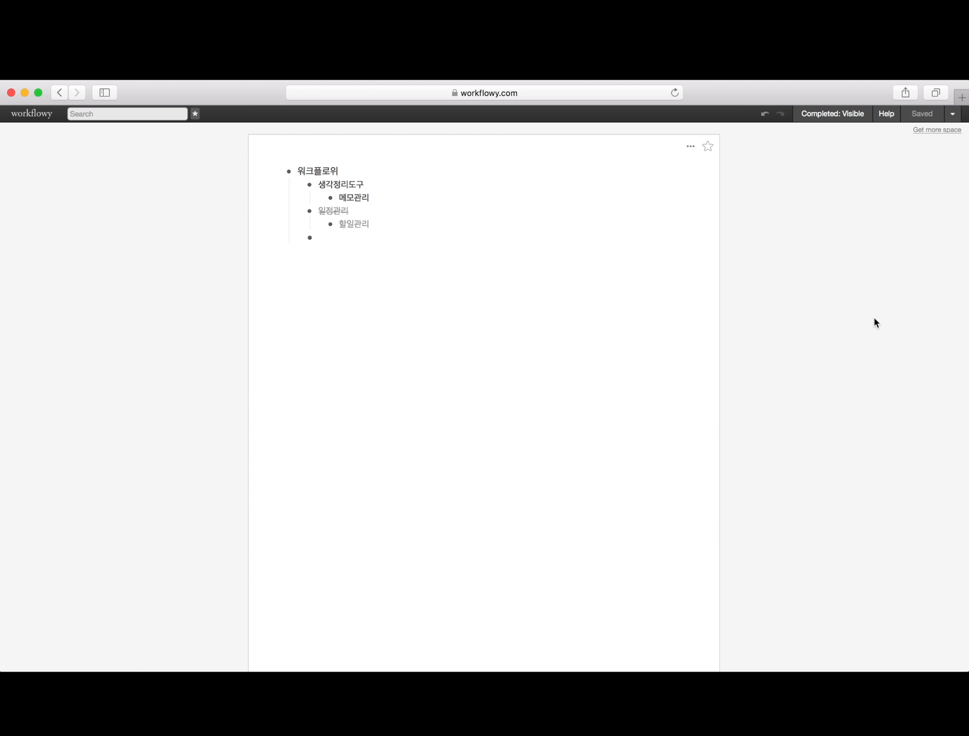
- Show the Keyboard Shortcuts reference with ⌘+? and highlight the completed-items shortcut
{"action": "key", "text": "super+?"}
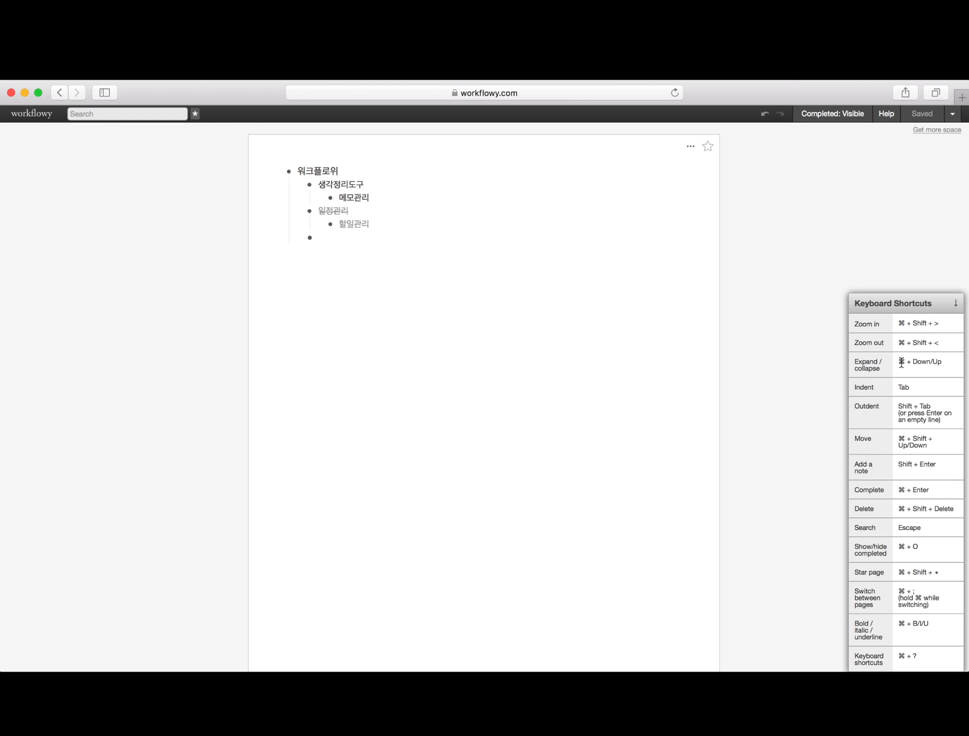
{"action": "scroll", "coordinate": [901, 362], "scroll_direction": "down", "scroll_amount": 3}
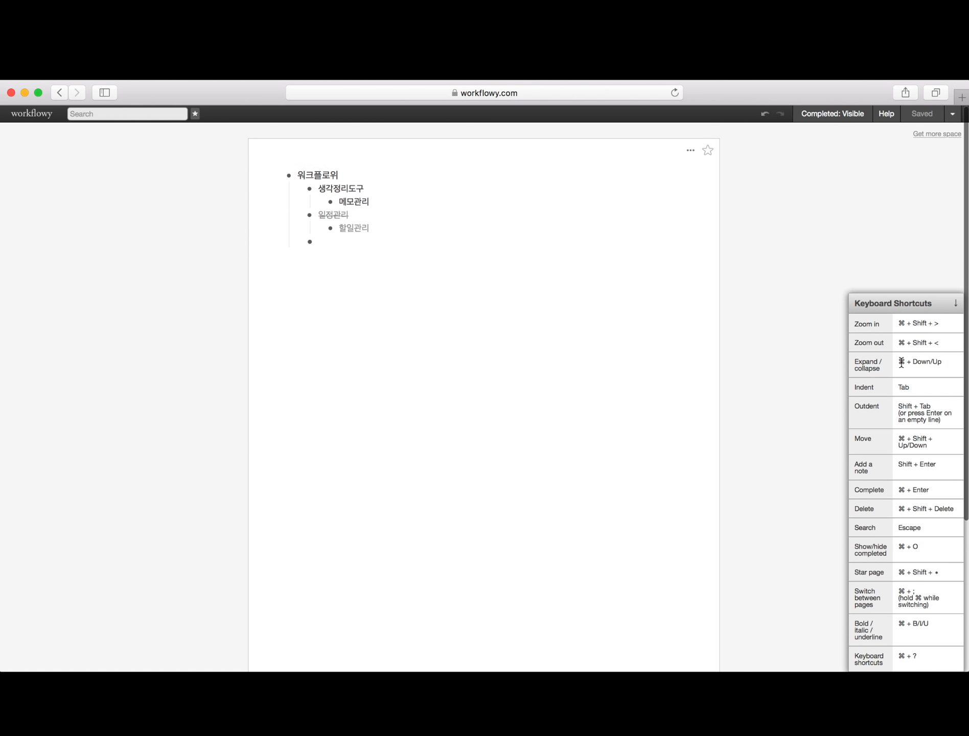
{"action": "key", "text": "super+?"}
{"action": "key", "text": "super+?"}
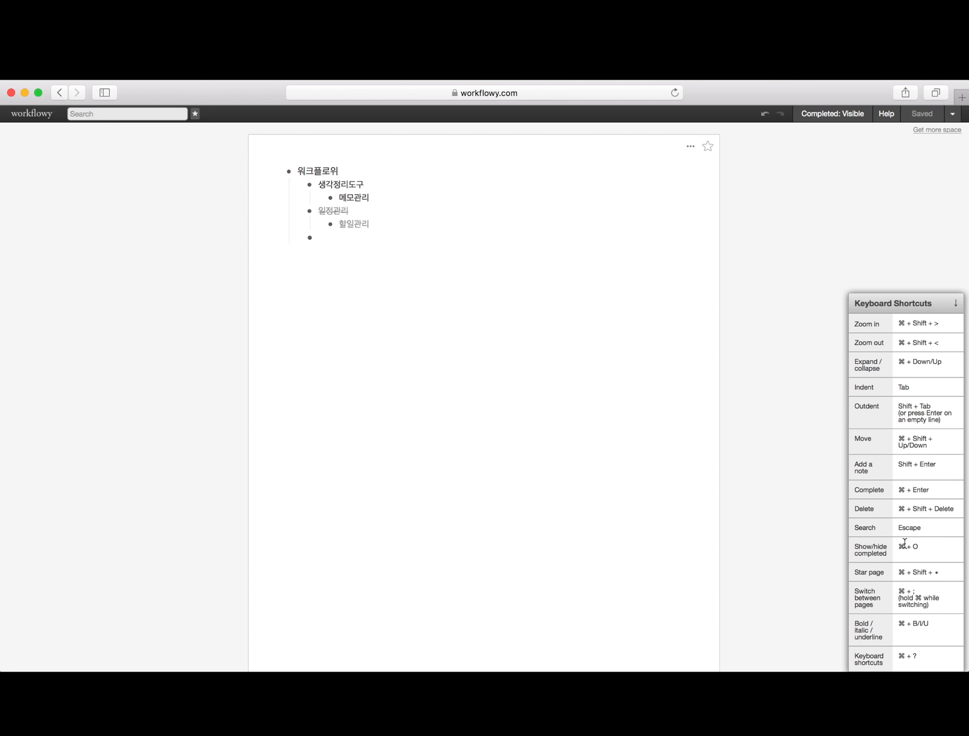
{"action": "left_click_drag", "start_coordinate": [856, 548], "coordinate": [924, 553]}
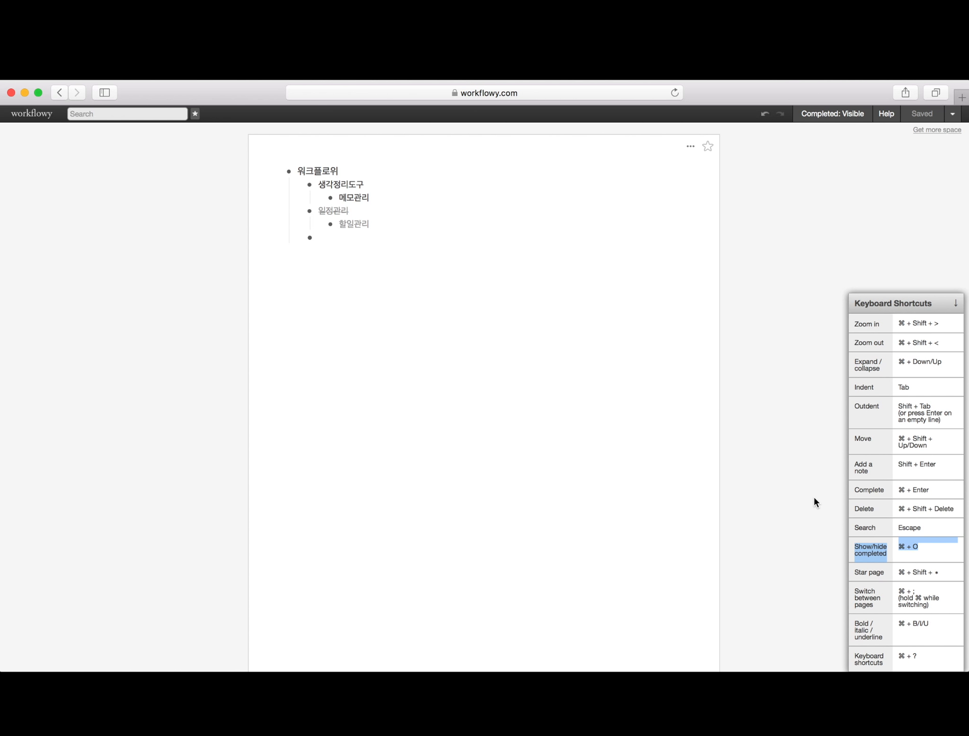
- Toggle completed items with ⌘+O back to visible, and open the dropdown menu beside Saved
{"action": "key", "text": "super+o"}
{"action": "key", "text": "super+o"}
{"action": "key", "text": "super+o"}
{"action": "key", "text": "super+o"}
{"action": "left_click", "coordinate": [812, 271]}
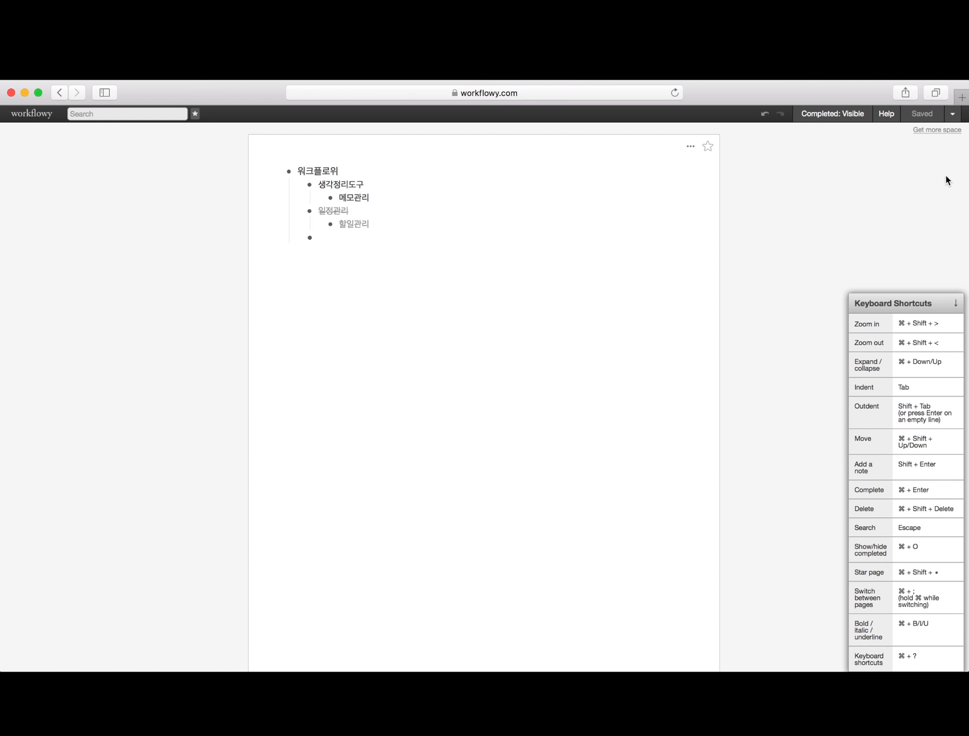
{"action": "left_click", "coordinate": [951, 117]}
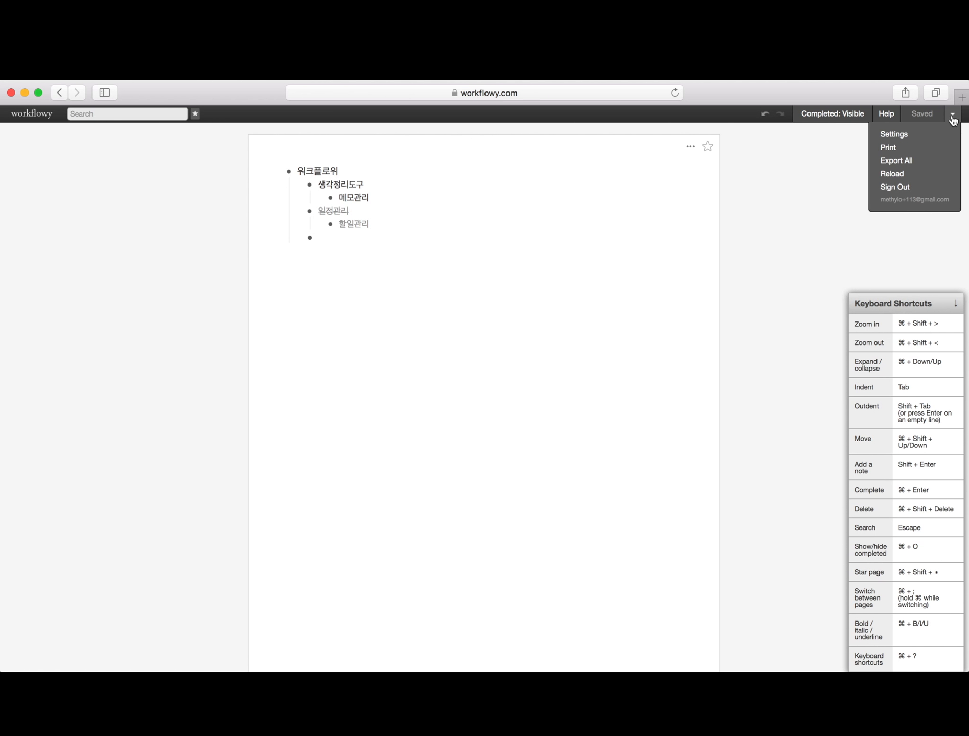
{"action": "left_click", "coordinate": [893, 136]}
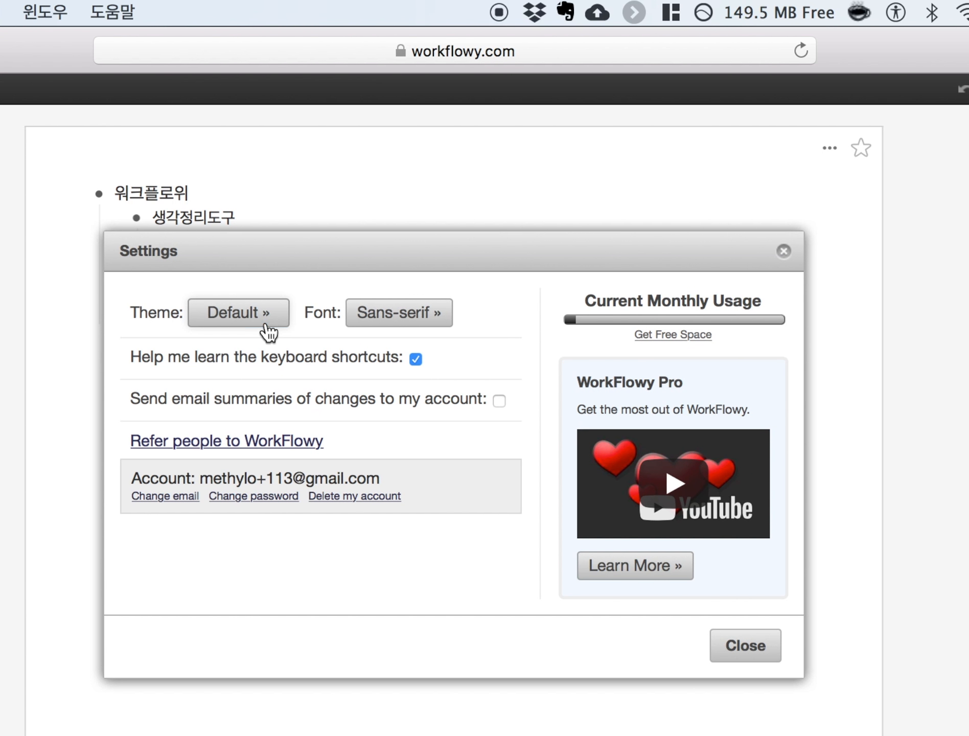
{"action": "left_click", "coordinate": [266, 329]}
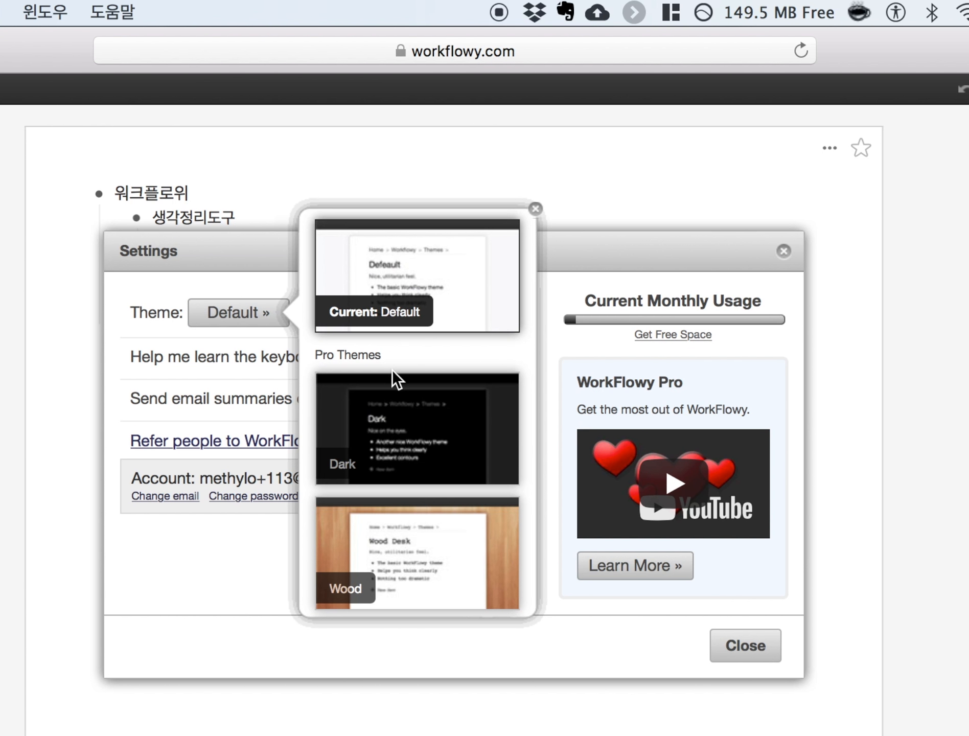
{"action": "left_click", "coordinate": [257, 346]}
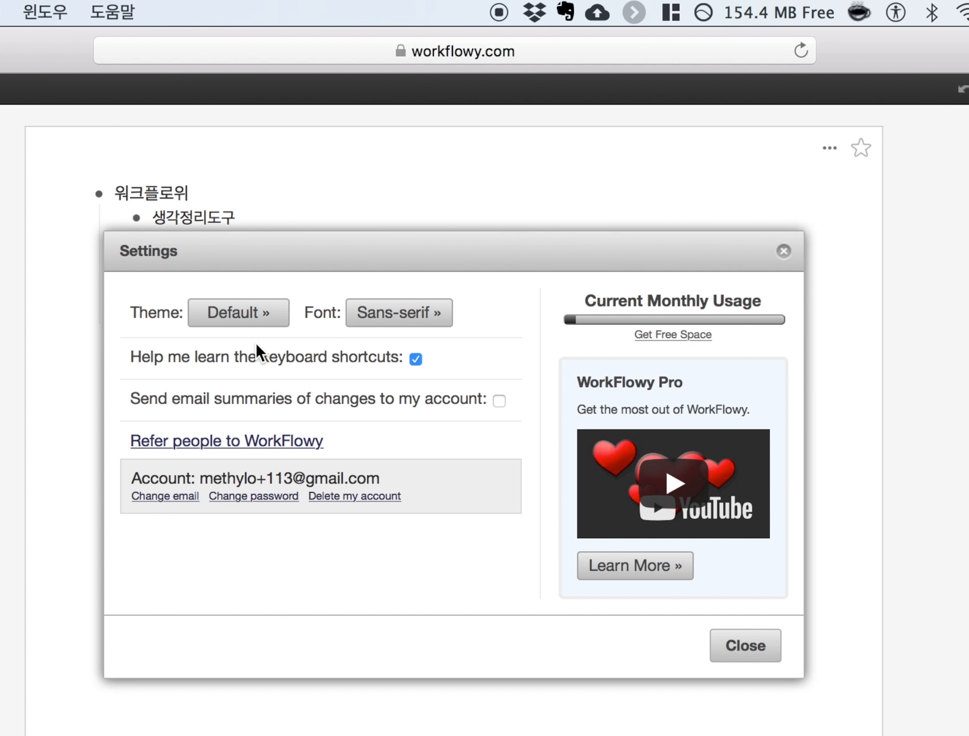
{"action": "left_click", "coordinate": [437, 320]}
{"action": "scroll", "coordinate": [431, 430], "scroll_direction": "down", "scroll_amount": 3}
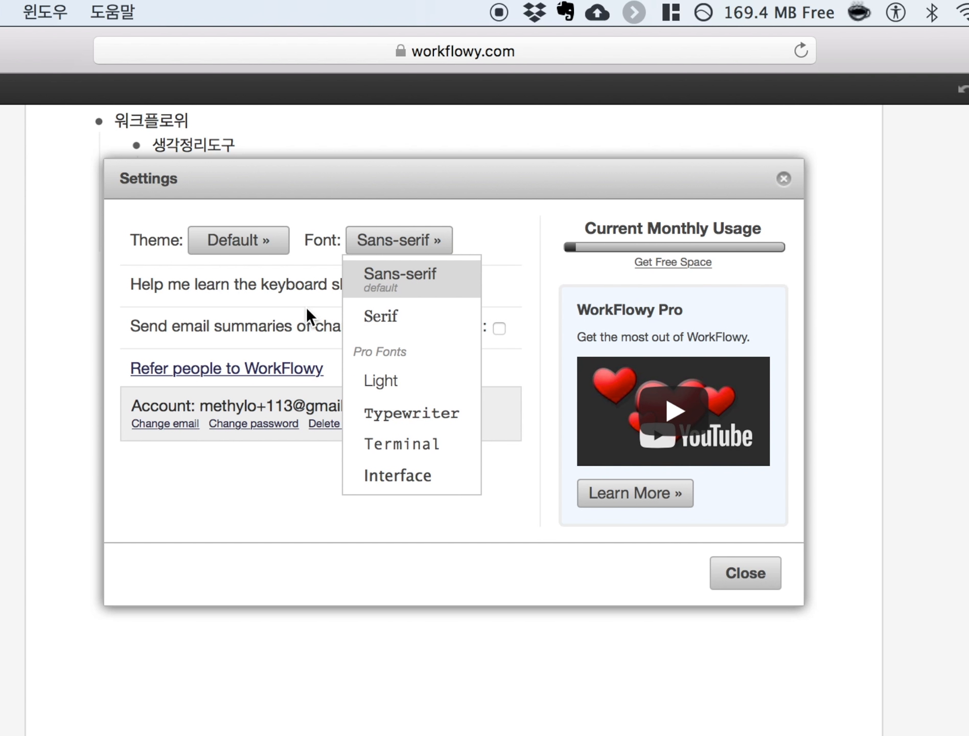
{"action": "left_click", "coordinate": [501, 224]}
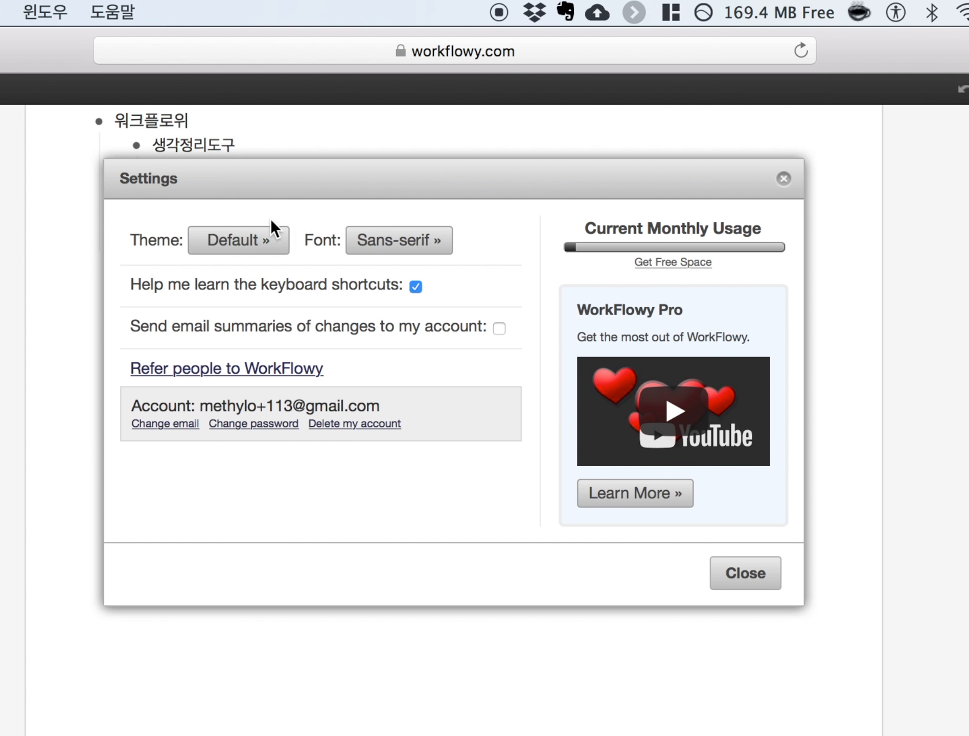
{"action": "left_click", "coordinate": [261, 240]}
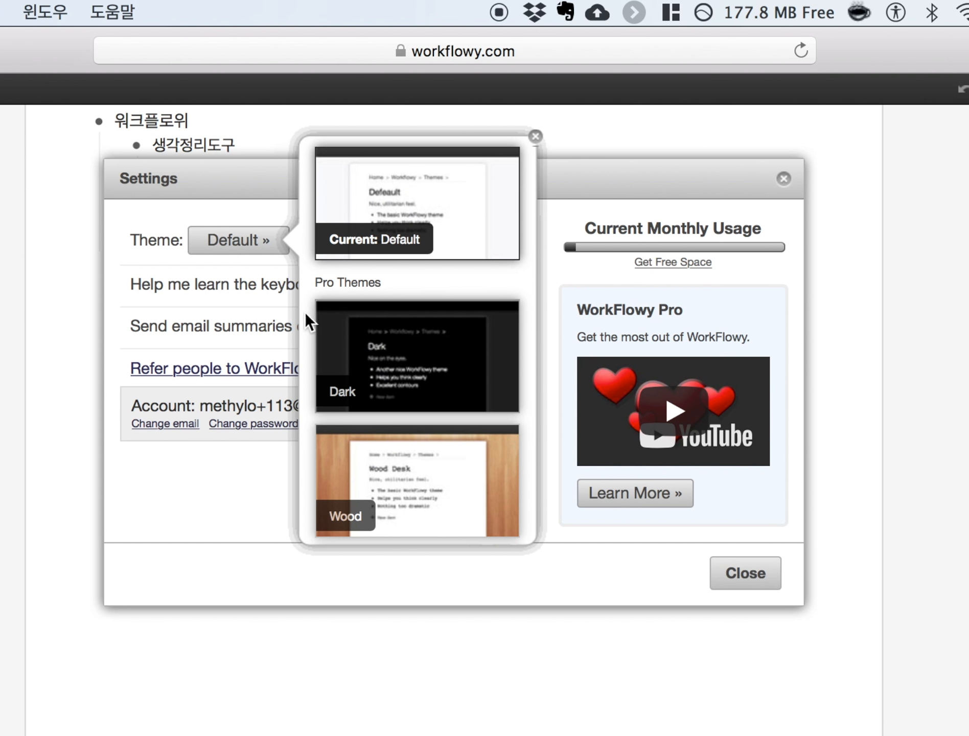
{"action": "left_click", "coordinate": [132, 271]}
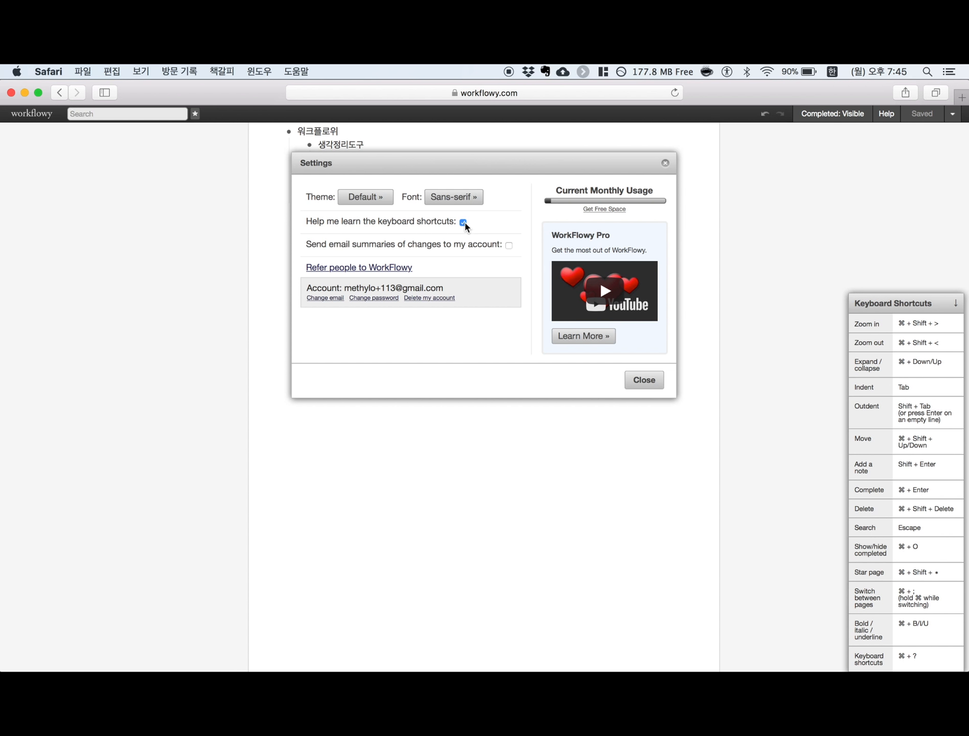
- Keep keyboard shortcut hints on, enable email summaries of changes, and move the Settings dialog down
{"action": "left_click", "coordinate": [463, 223]}
{"action": "left_click", "coordinate": [464, 222]}
{"action": "left_click", "coordinate": [509, 245]}
{"action": "mouse_move", "coordinate": [612, 215]}
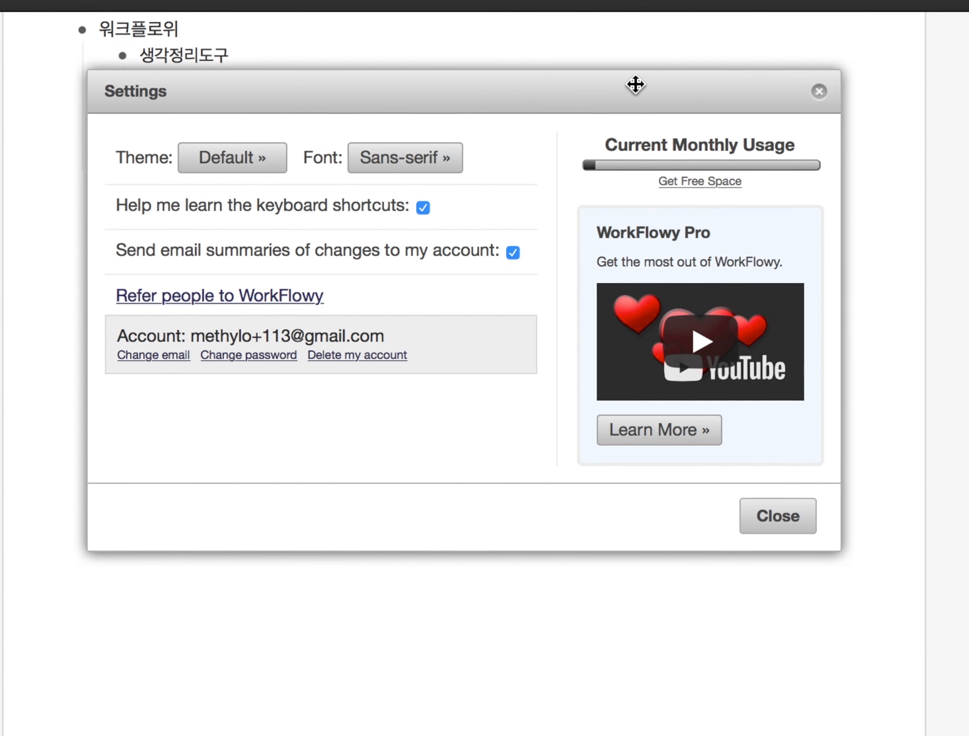
{"action": "left_click_drag", "start_coordinate": [635, 84], "coordinate": [685, 262]}
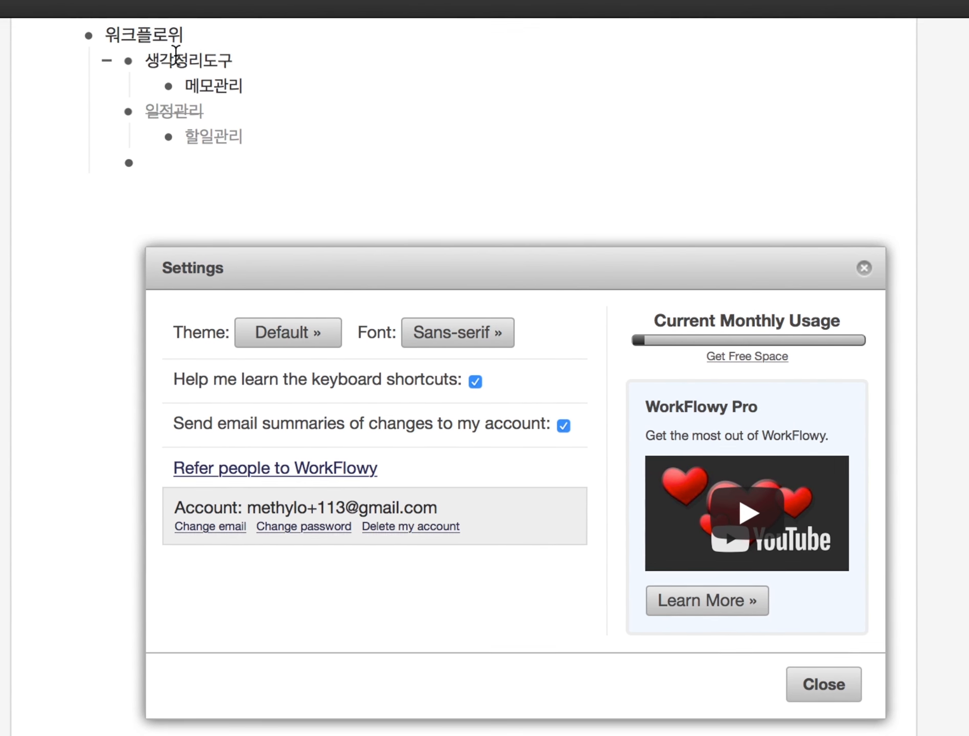
{"action": "mouse_move", "coordinate": [672, 339]}
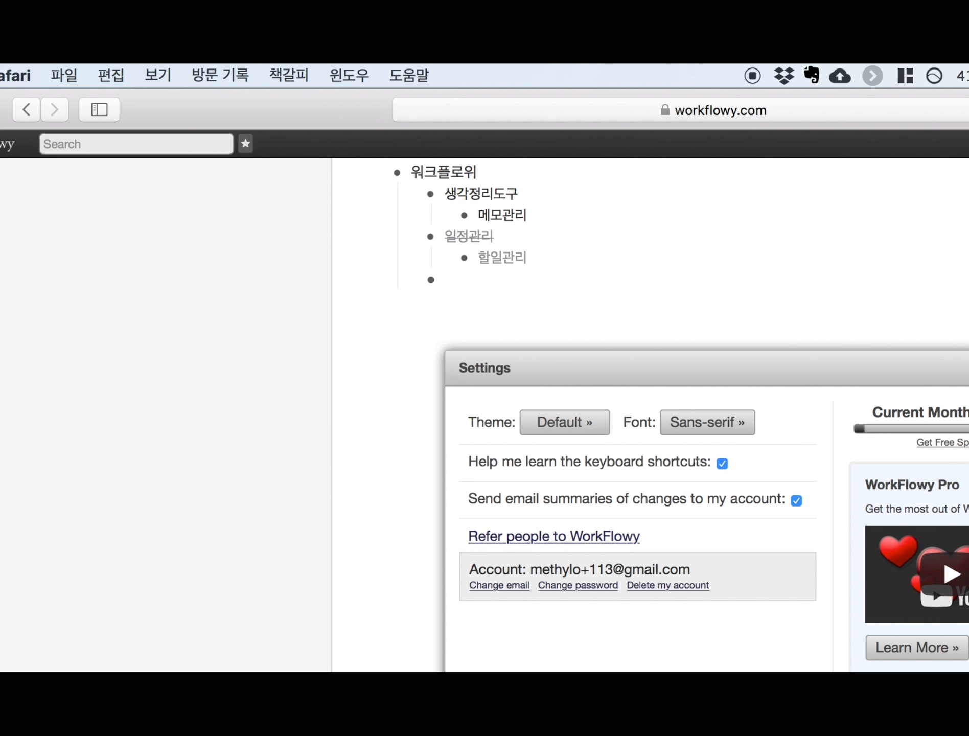
{"action": "left_click", "coordinate": [769, 642]}
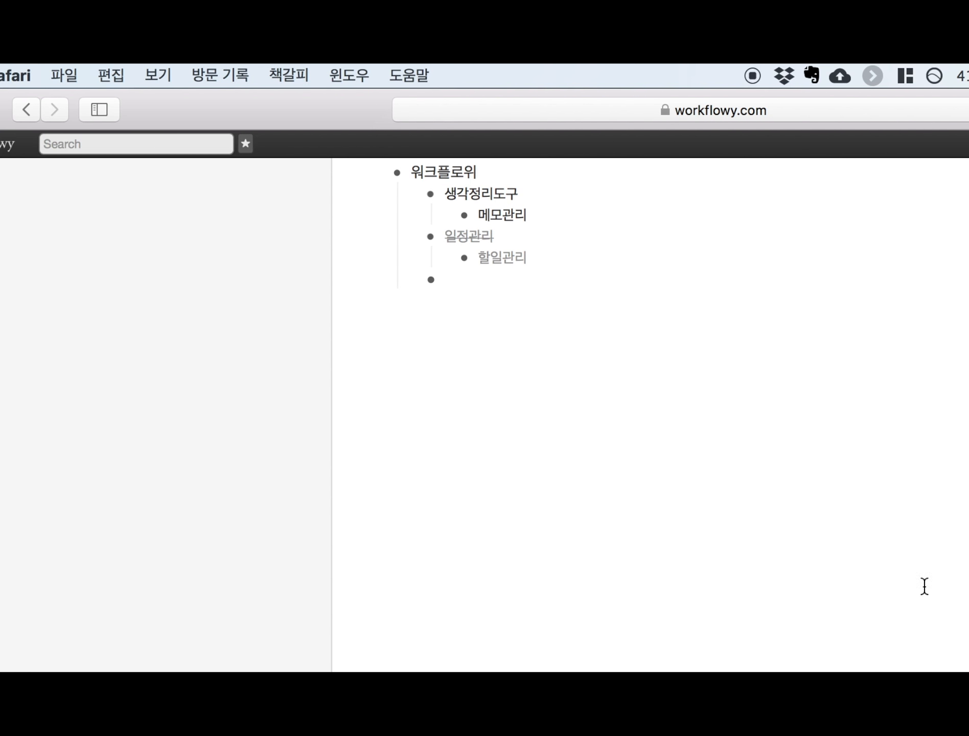
{"action": "scroll", "coordinate": [905, 556], "scroll_direction": "up", "scroll_amount": 3}
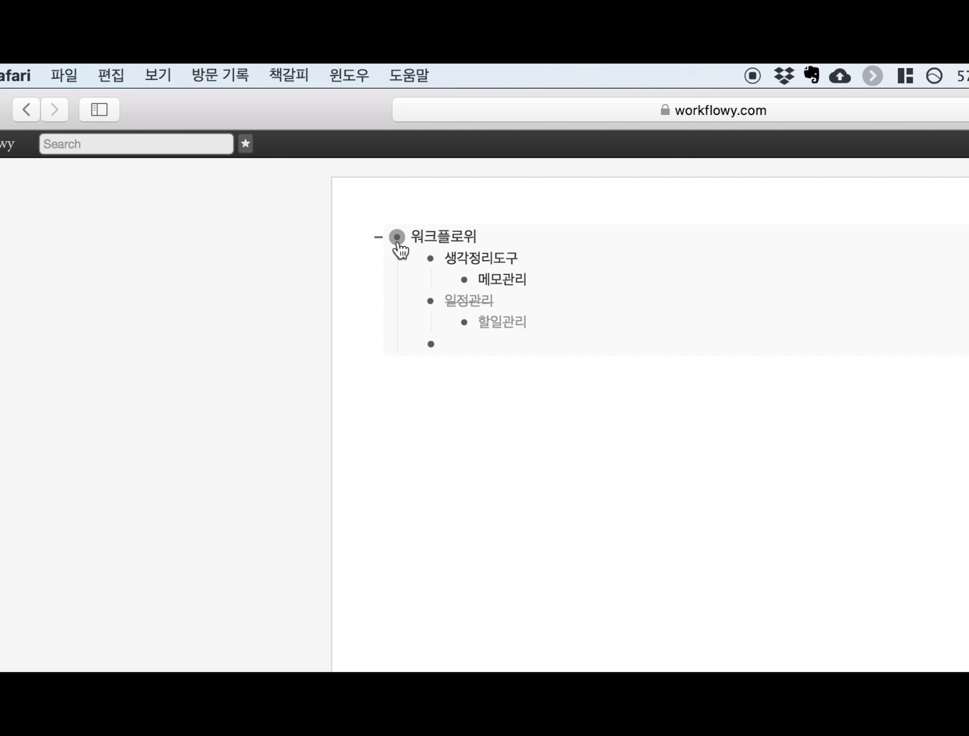
{"action": "mouse_move", "coordinate": [398, 242]}
{"action": "scroll", "coordinate": [650, 409], "scroll_direction": "down", "scroll_amount": 5}
{"action": "scroll", "coordinate": [650, 409], "scroll_direction": "up", "scroll_amount": 5}
{"action": "mouse_move", "coordinate": [431, 268]}
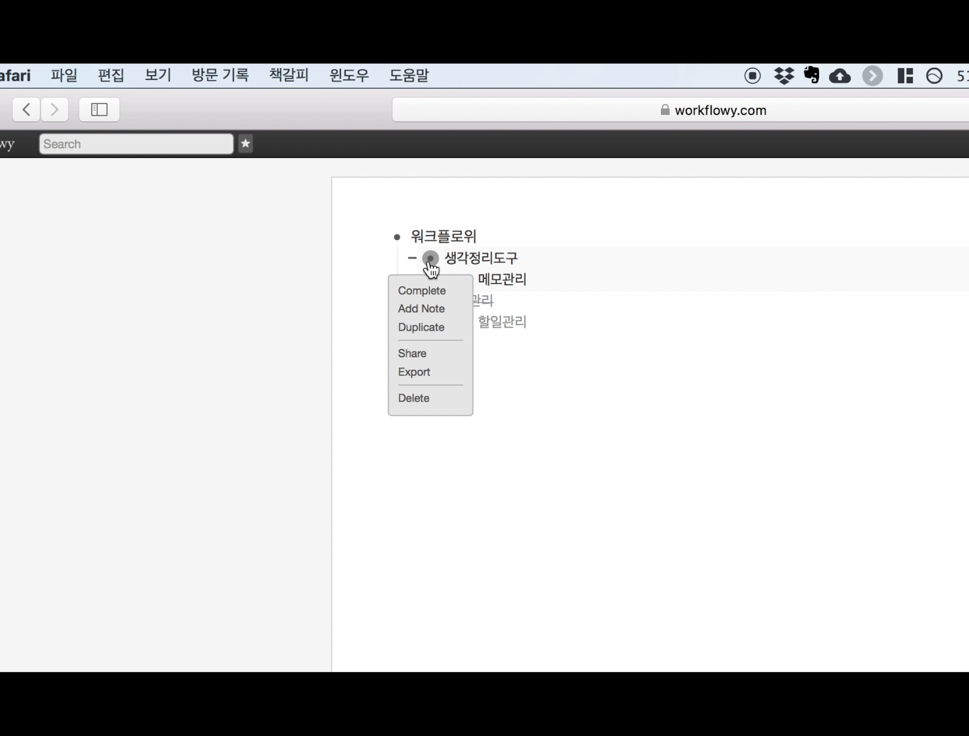
{"action": "left_click", "coordinate": [424, 292]}
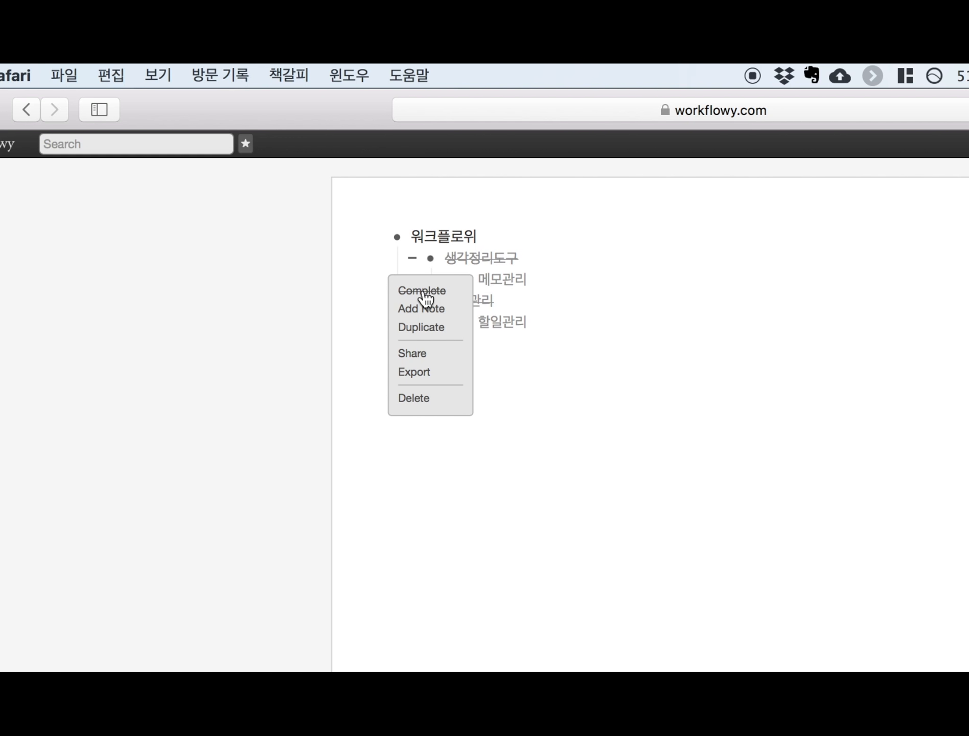
{"action": "left_click", "coordinate": [425, 292]}
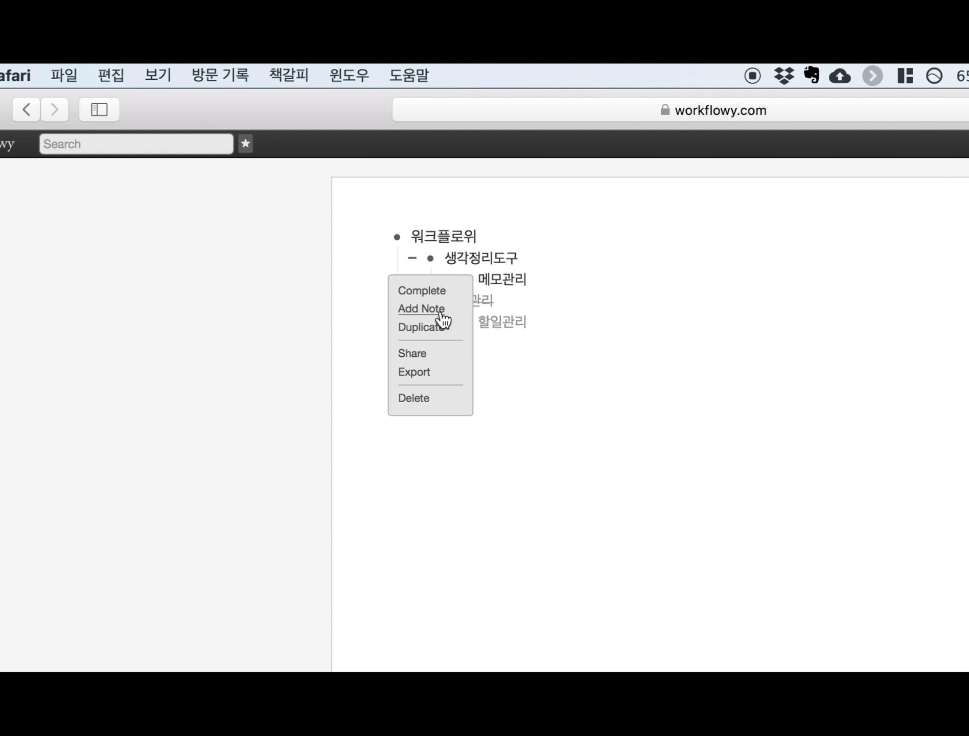
- Give 생각정리도구 a two-line note: '노트 작성 해는 것' and '분연설명'
{"action": "left_click", "coordinate": [421, 308]}
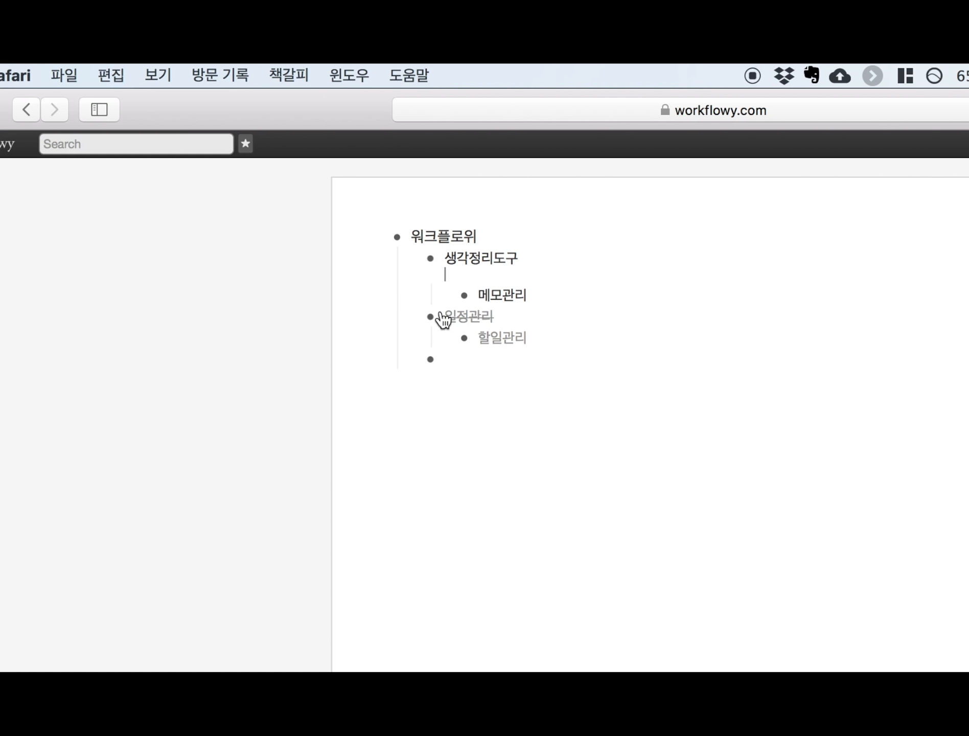
{"action": "type", "text": "노트 작성 해"}
{"action": "type", "text": "는 것"}
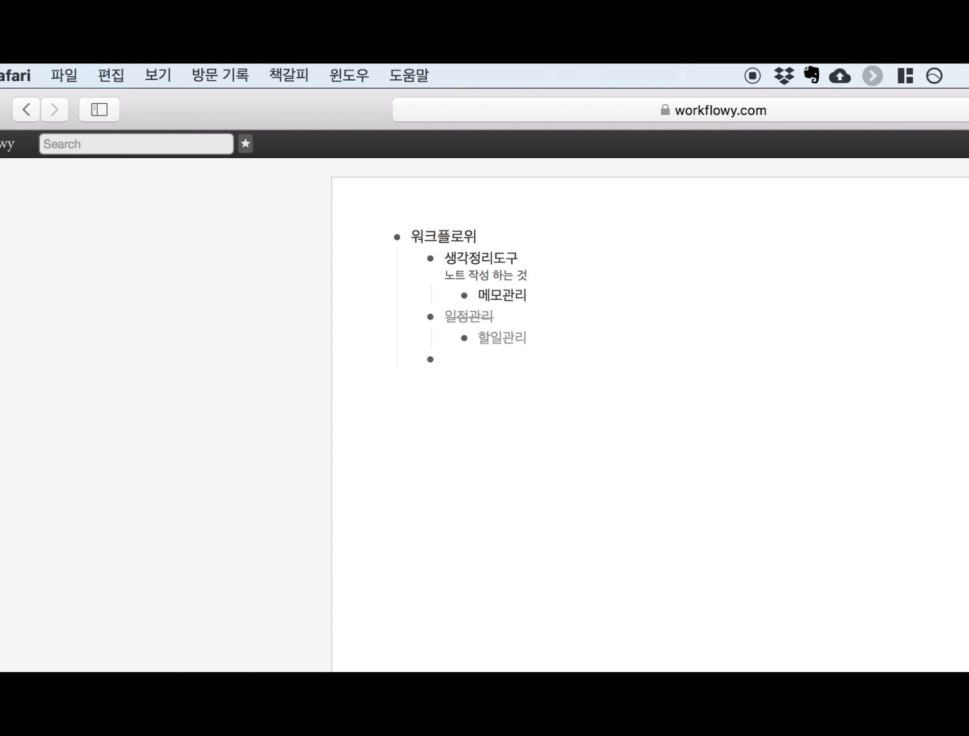
{"action": "key", "text": "Return"}
{"action": "type", "text": "분"}
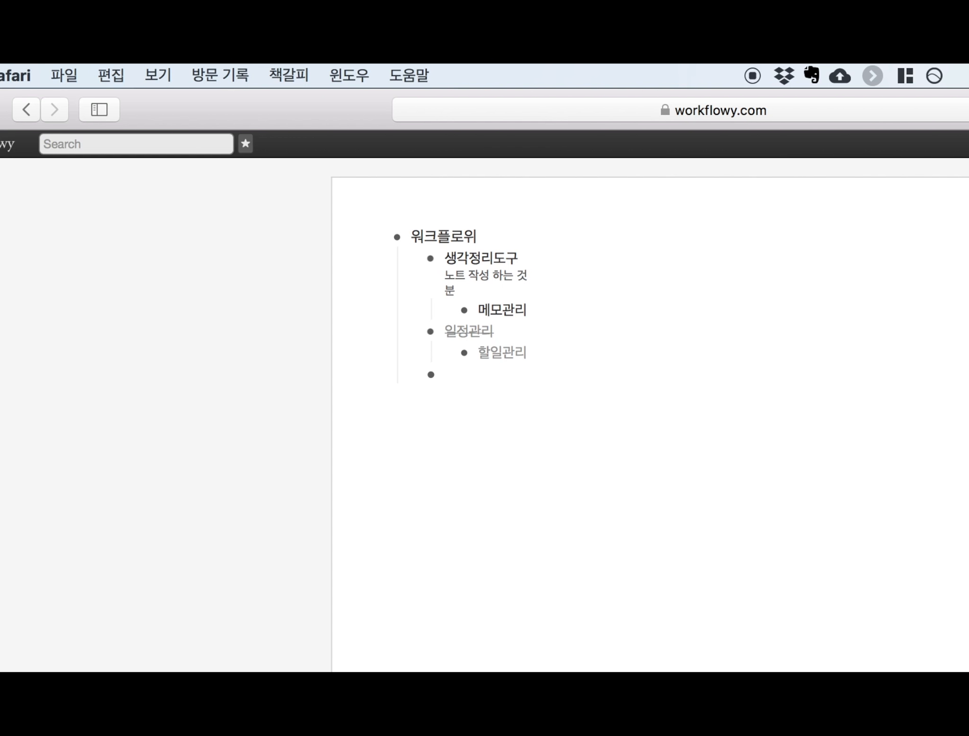
{"action": "type", "text": "연설명"}
{"action": "left_click", "coordinate": [484, 466]}
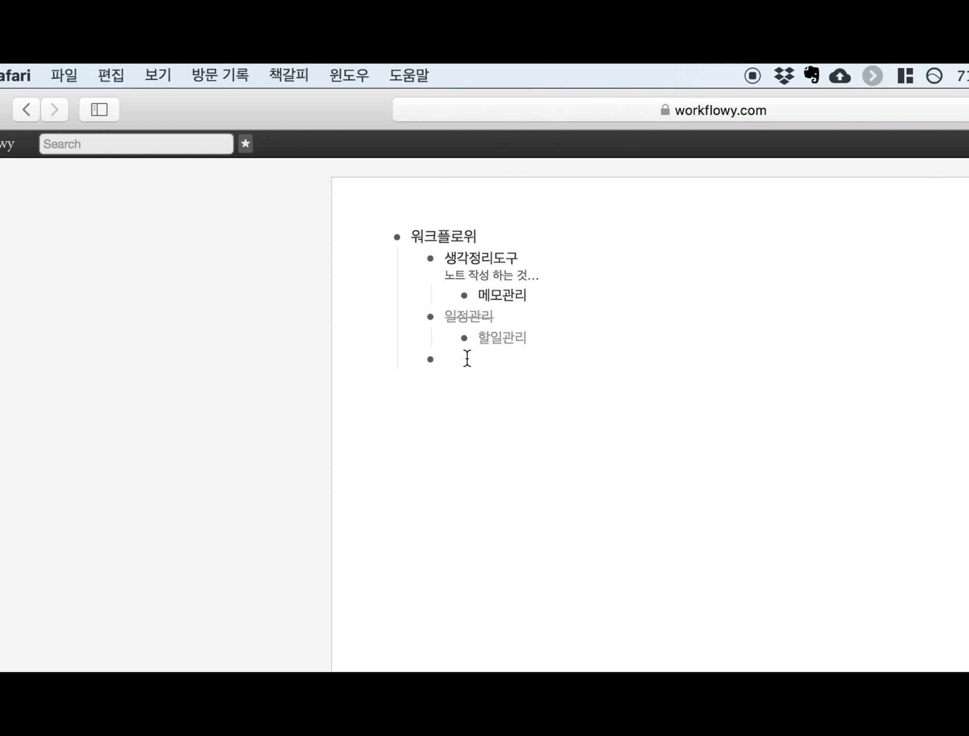
- Add an item '아이디어 기획' with a note and open it as its own page
{"action": "type", "text": "아읻디어 기획"}
{"action": "mouse_move", "coordinate": [430, 360]}
{"action": "left_click", "coordinate": [423, 408]}
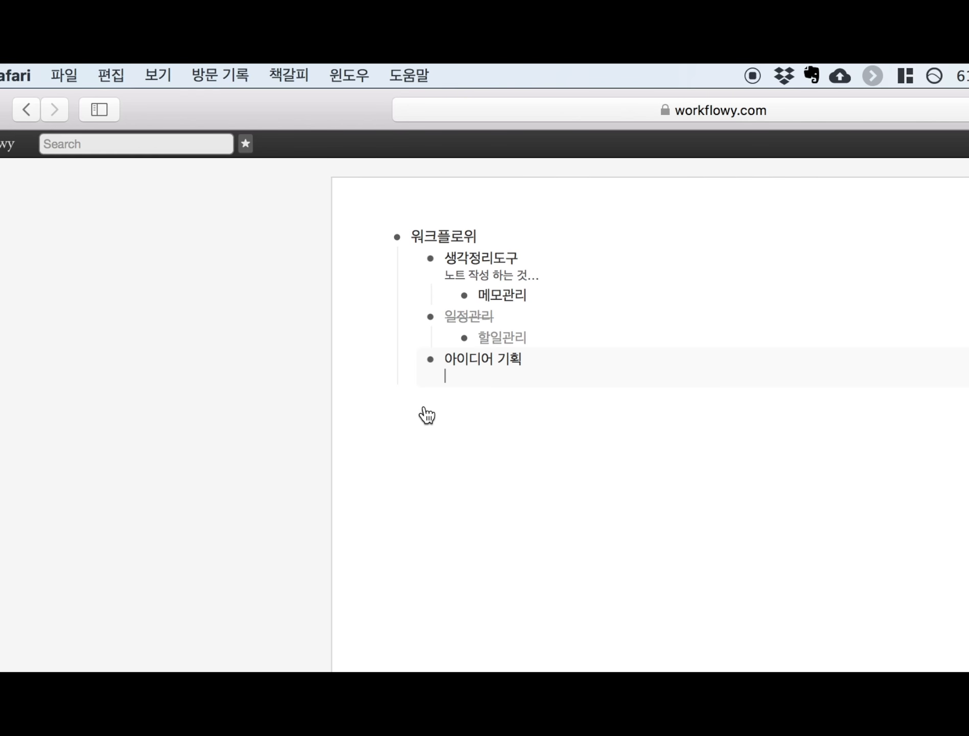
{"action": "left_click", "coordinate": [432, 360]}
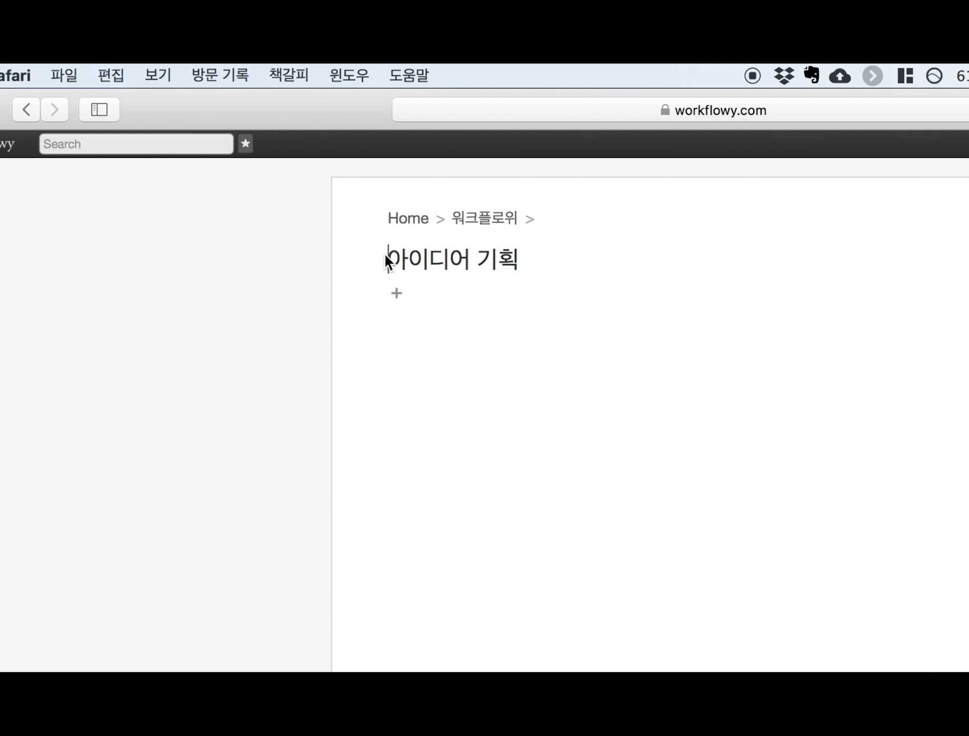
- Write the note '노트 작성을 해봅니다.' followed by practice lines like '지작성' and jamo
{"action": "left_click", "coordinate": [527, 265]}
{"action": "key", "text": "Return"}
{"action": "type", "text": "뇌"}
{"action": "key", "text": "BackSpace"}
{"action": "type", "text": "트 작성을 햅"}
{"action": "type", "text": "봅니다."}
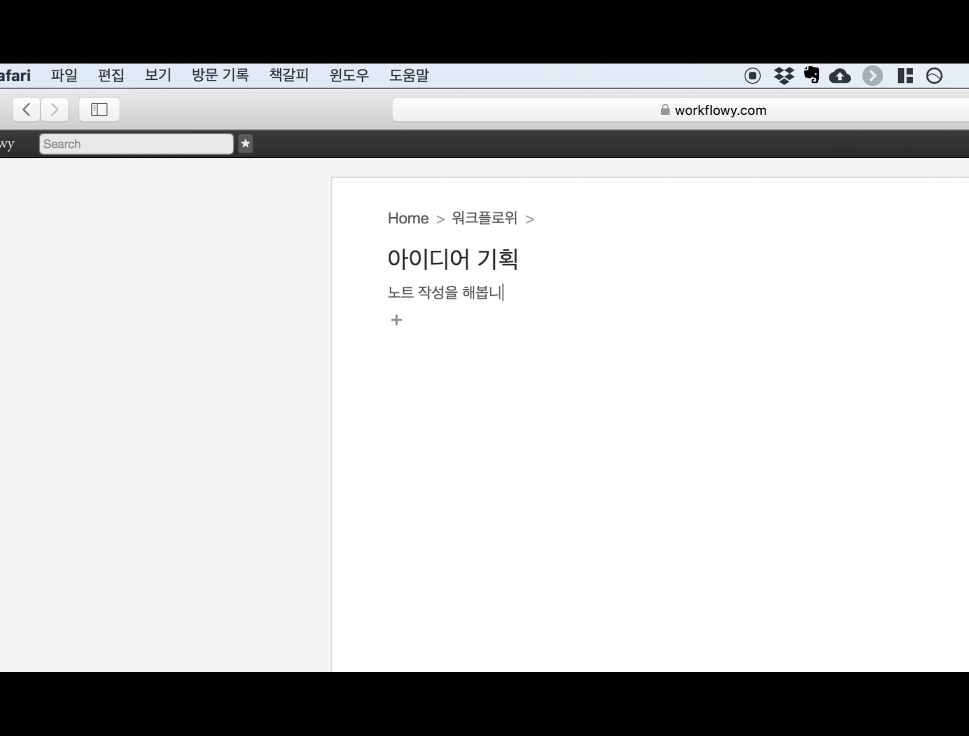
{"action": "key", "text": "Return"}
{"action": "key", "text": "Return"}
{"action": "type", "text": "지작성"}
{"action": "key", "text": "Return"}
{"action": "key", "text": "Return"}
{"action": "key", "text": "Return"}
{"action": "type", "text": "ㅇㄴ"}
{"action": "key", "text": "Return"}
{"action": "type", "text": "ㅇ"}
{"action": "key", "text": "Return"}
{"action": "type", "text": "ㄴㅇ ㄴㅇ ㄴ ㅇ ㄴ ㄴㅇ  ㄴㅇ ㄴㅇ ㄴ"}
{"action": "key", "text": "Return"}
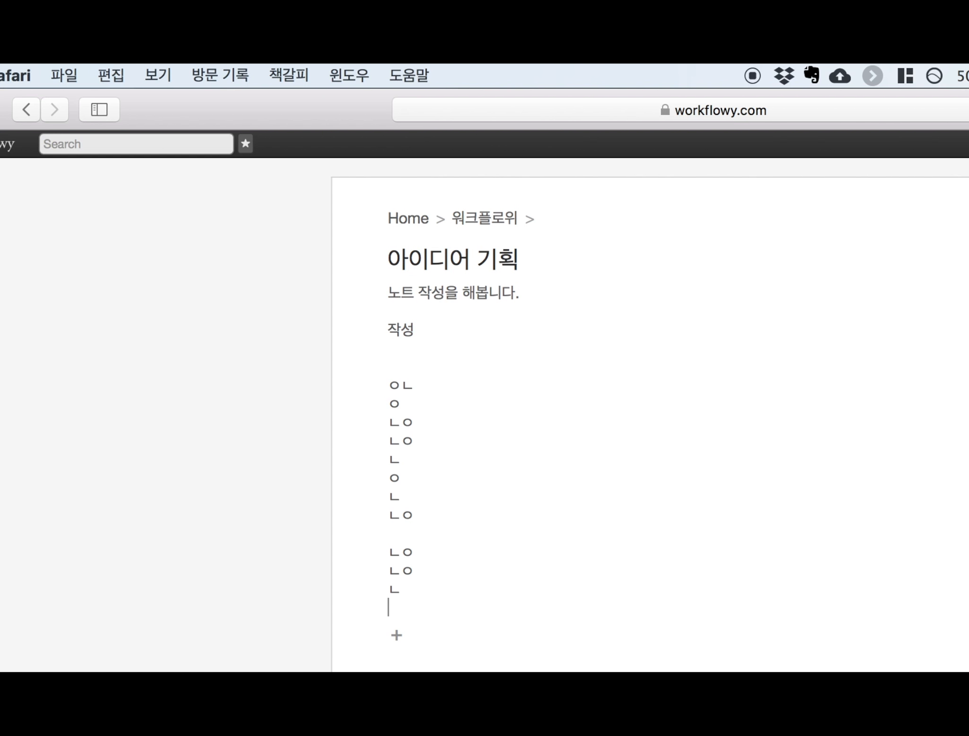
{"action": "key", "text": "shift+Up"}
{"action": "key", "text": "shift+Up"}
{"action": "key", "text": "shift+Up"}
{"action": "key", "text": "shift+Up"}
{"action": "key", "text": "shift+Up"}
{"action": "key", "text": "shift+Up"}
{"action": "key", "text": "shift+Up"}
{"action": "key", "text": "shift+Up"}
{"action": "key", "text": "shift+Up"}
{"action": "key", "text": "shift+Up"}
{"action": "key", "text": "shift+Up"}
{"action": "key", "text": "shift+Up"}
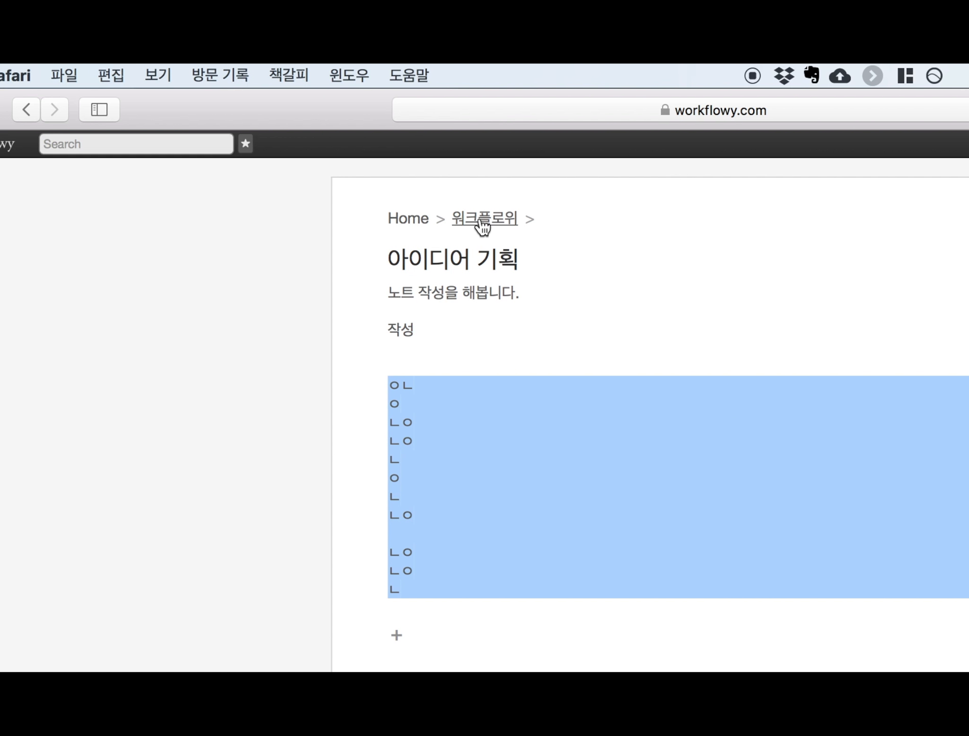
- Select the 아이디어 기획 title and note text, then return to the 워크플로위 page via its breadcrumb
{"action": "left_click_drag", "start_coordinate": [389, 259], "coordinate": [517, 255]}
{"action": "left_click_drag", "start_coordinate": [401, 290], "coordinate": [456, 593]}
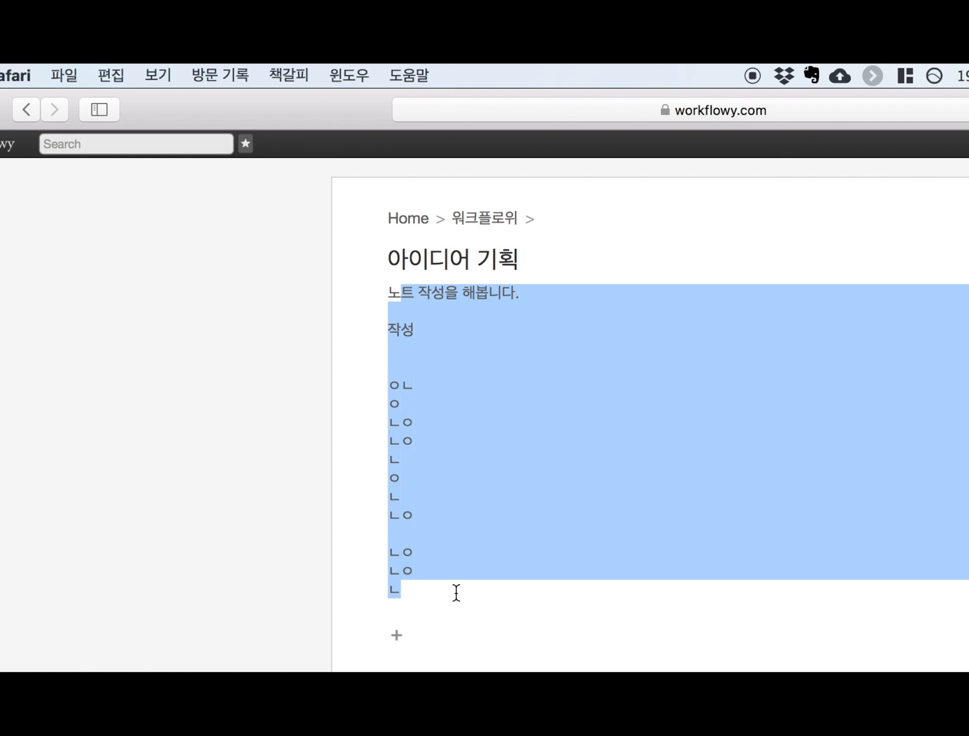
{"action": "left_click", "coordinate": [496, 220]}
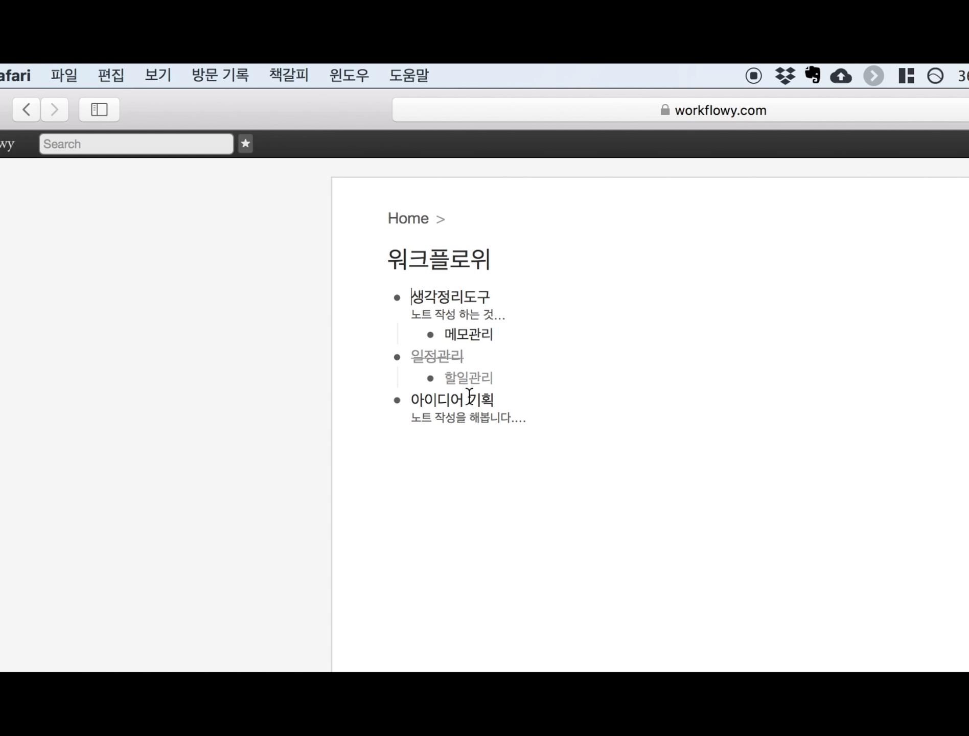
{"action": "left_click", "coordinate": [396, 400]}
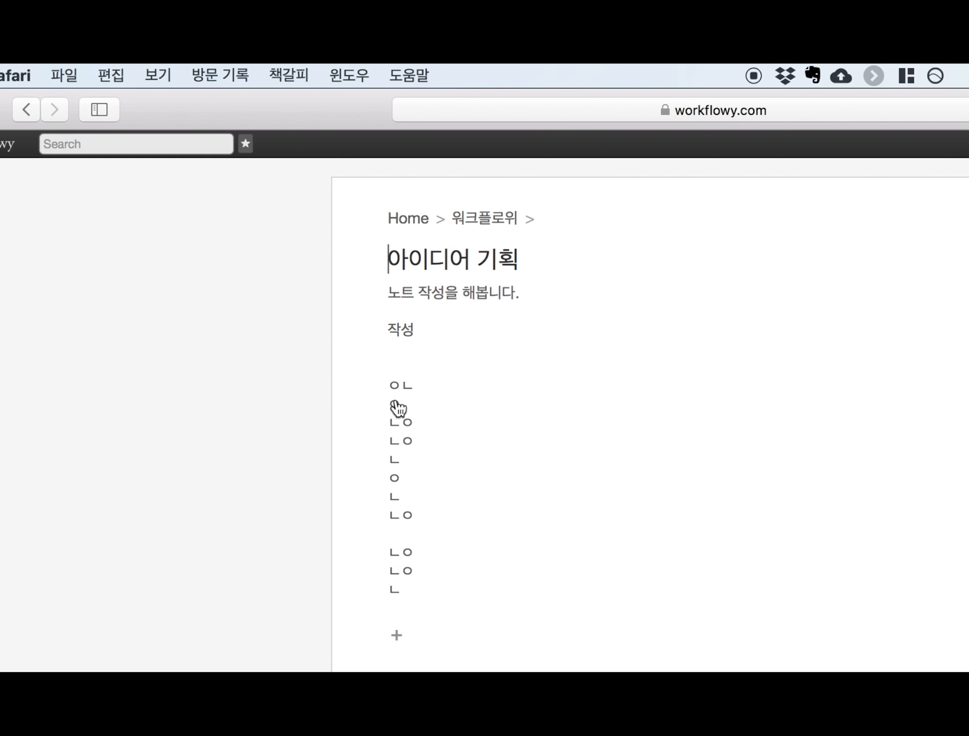
{"action": "left_click", "coordinate": [494, 220]}
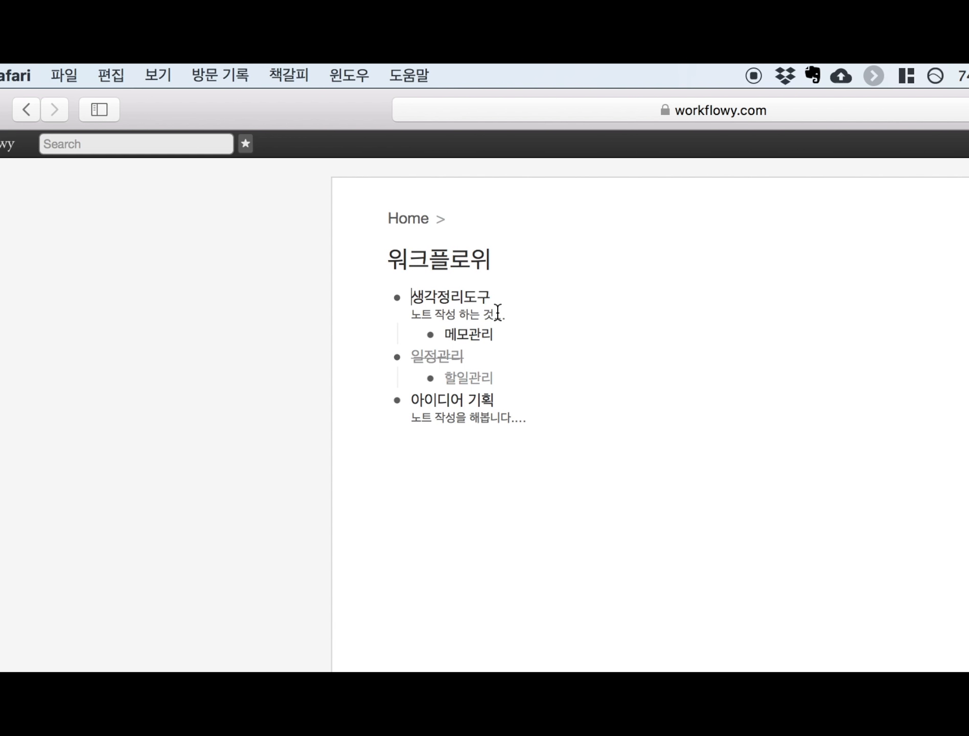
{"action": "mouse_move", "coordinate": [397, 310]}
- Go up to Home and duplicate the 워크플로위 list into a '워크플로위 #copy' branch
{"action": "left_click", "coordinate": [419, 225]}
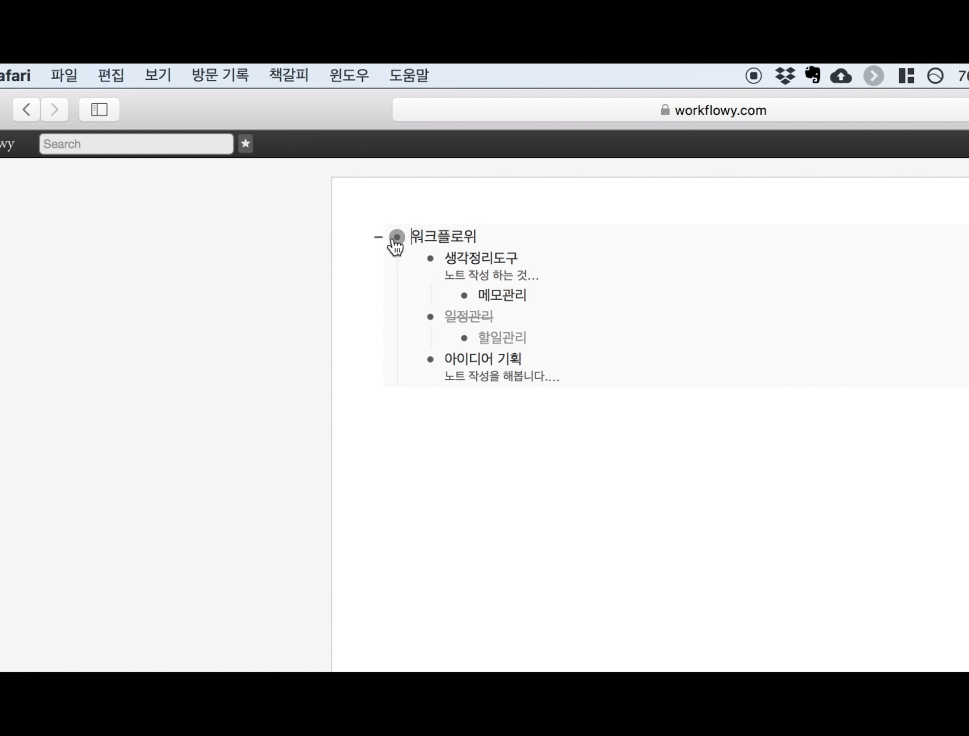
{"action": "mouse_move", "coordinate": [396, 245]}
{"action": "left_click", "coordinate": [397, 306]}
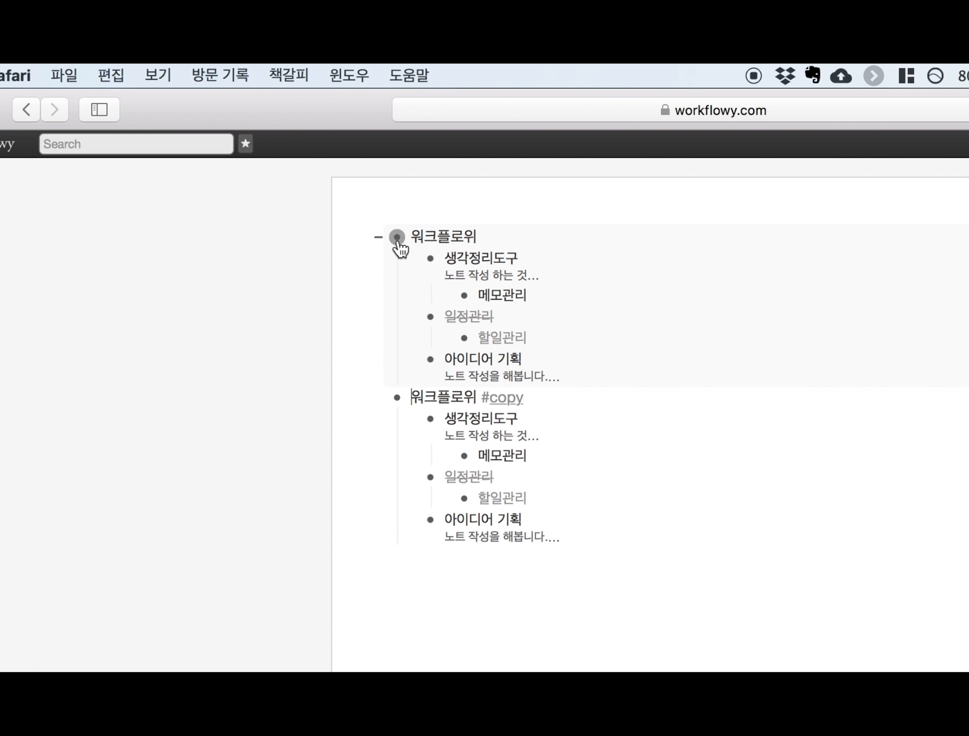
{"action": "mouse_move", "coordinate": [398, 242]}
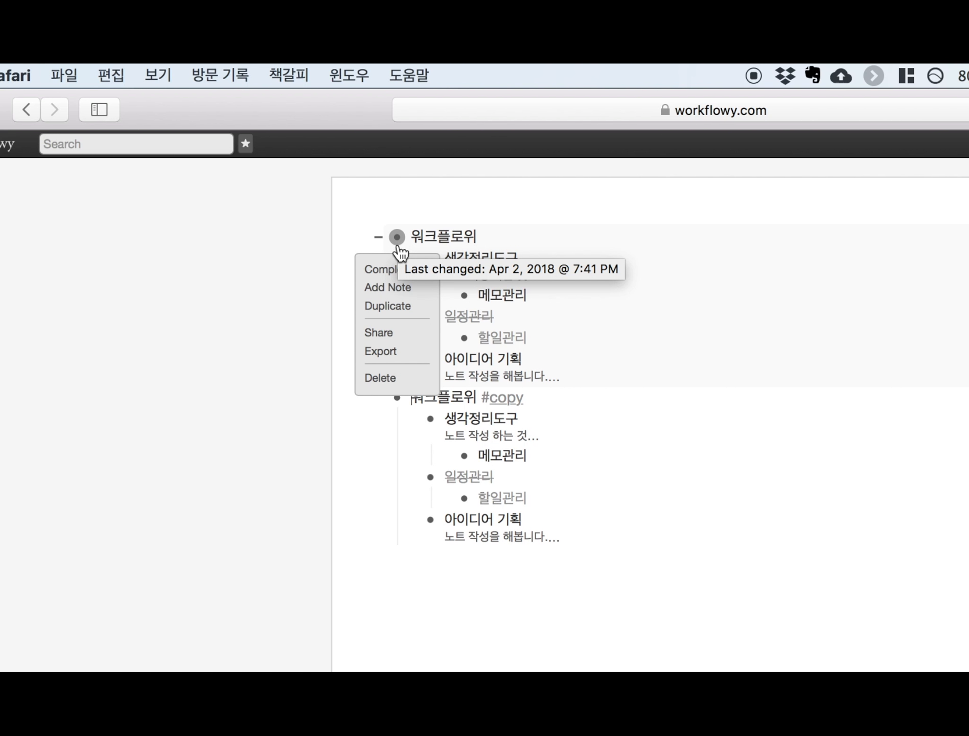
- Share 워크플로위 via a secret link with Others can edit, then close the share dialog
{"action": "left_click", "coordinate": [392, 337]}
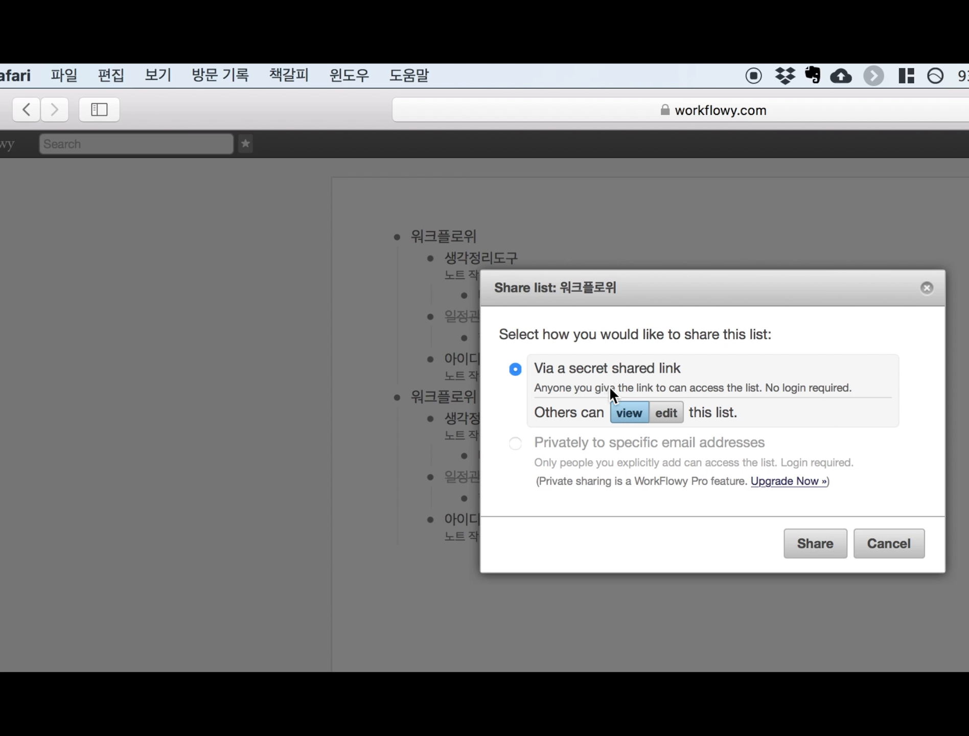
{"action": "left_click", "coordinate": [679, 419]}
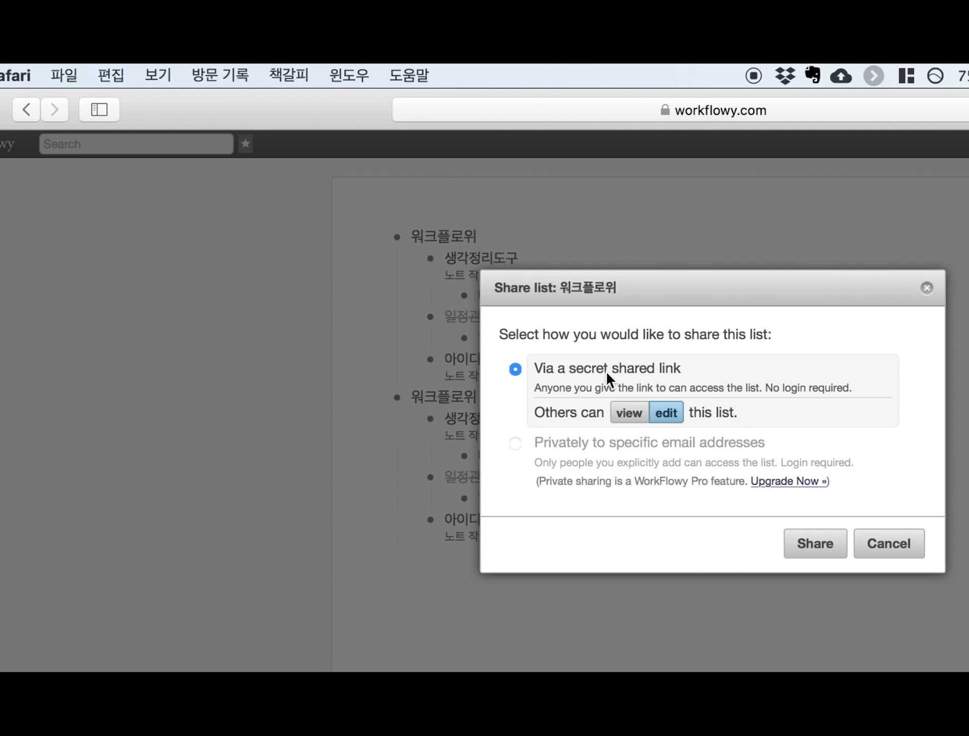
{"action": "left_click", "coordinate": [813, 543]}
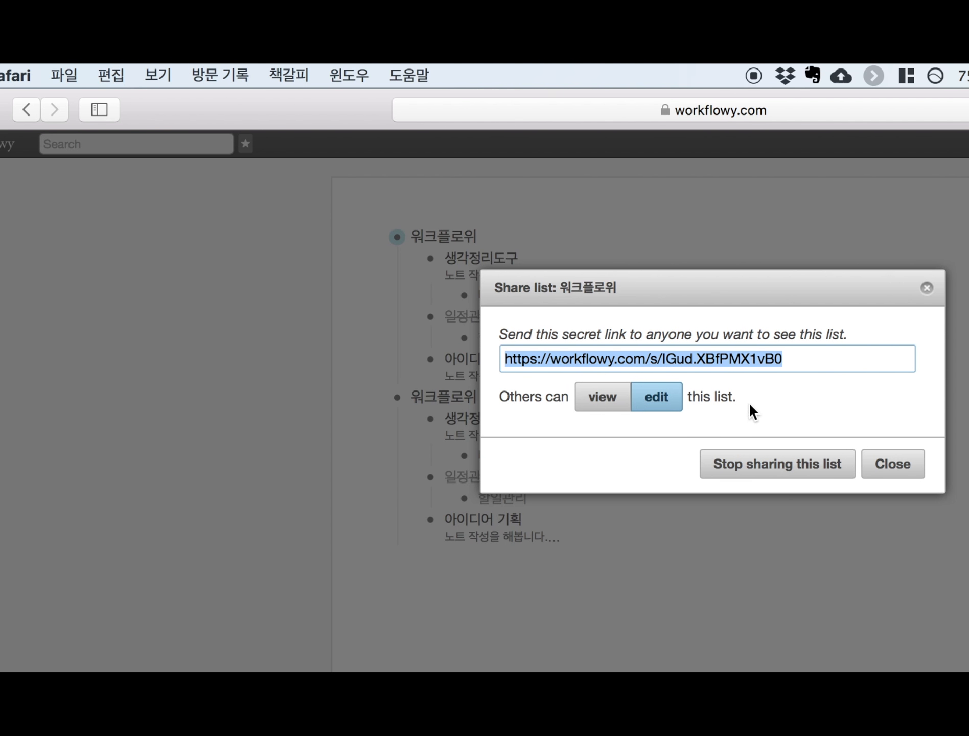
{"action": "left_click", "coordinate": [740, 363]}
{"action": "left_click", "coordinate": [602, 401]}
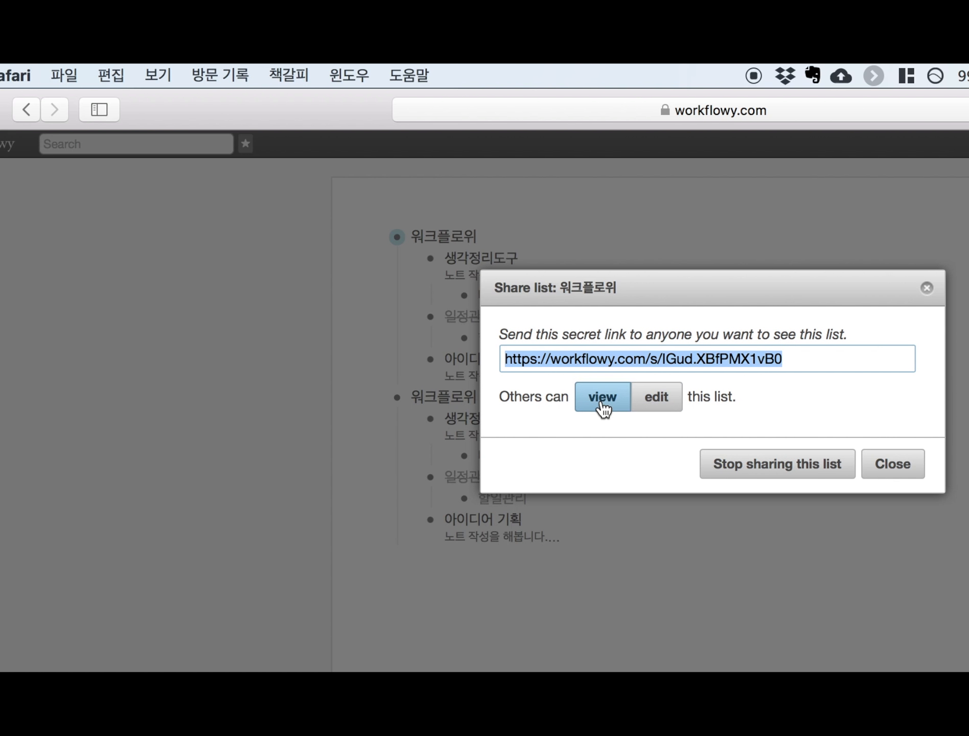
{"action": "left_click", "coordinate": [656, 399]}
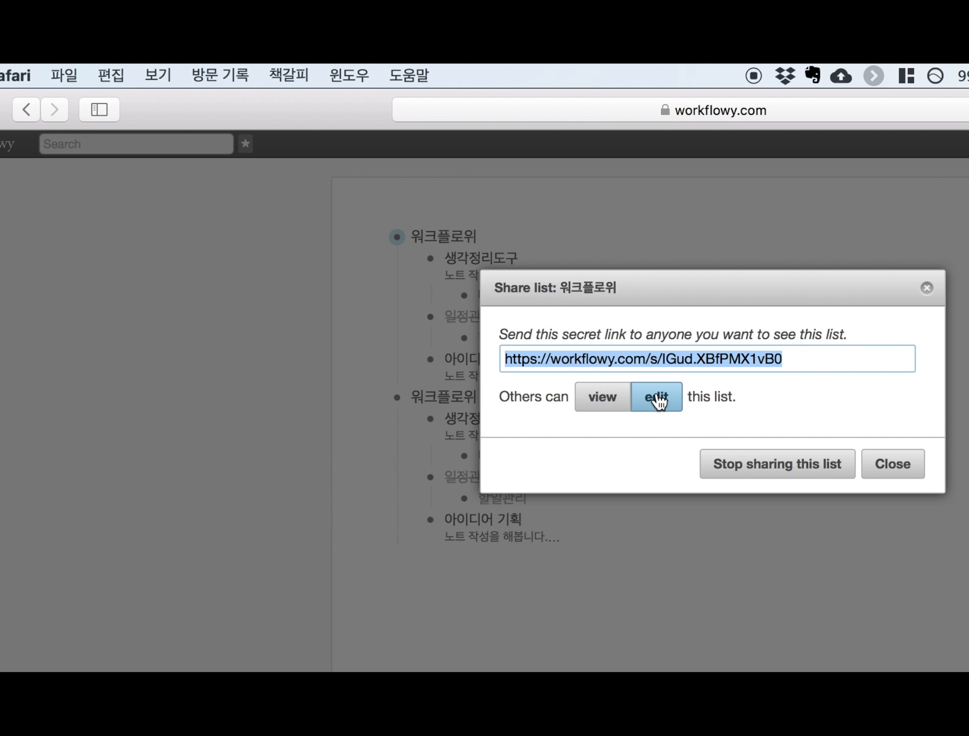
{"action": "left_click", "coordinate": [895, 464]}
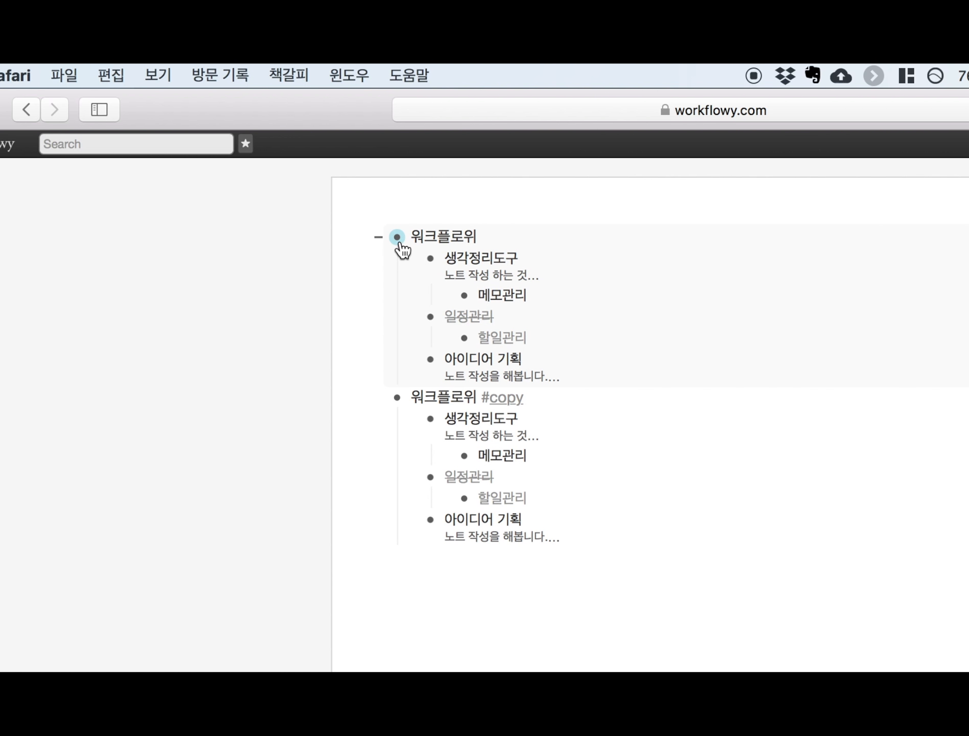
{"action": "mouse_move", "coordinate": [402, 250]}
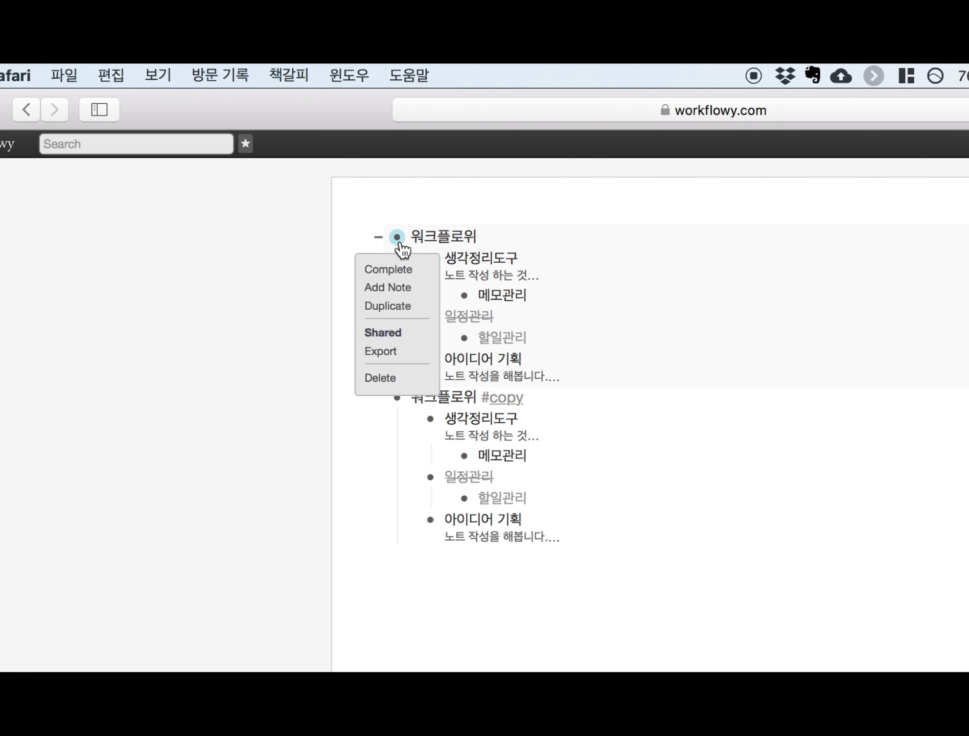
{"action": "left_click", "coordinate": [391, 357]}
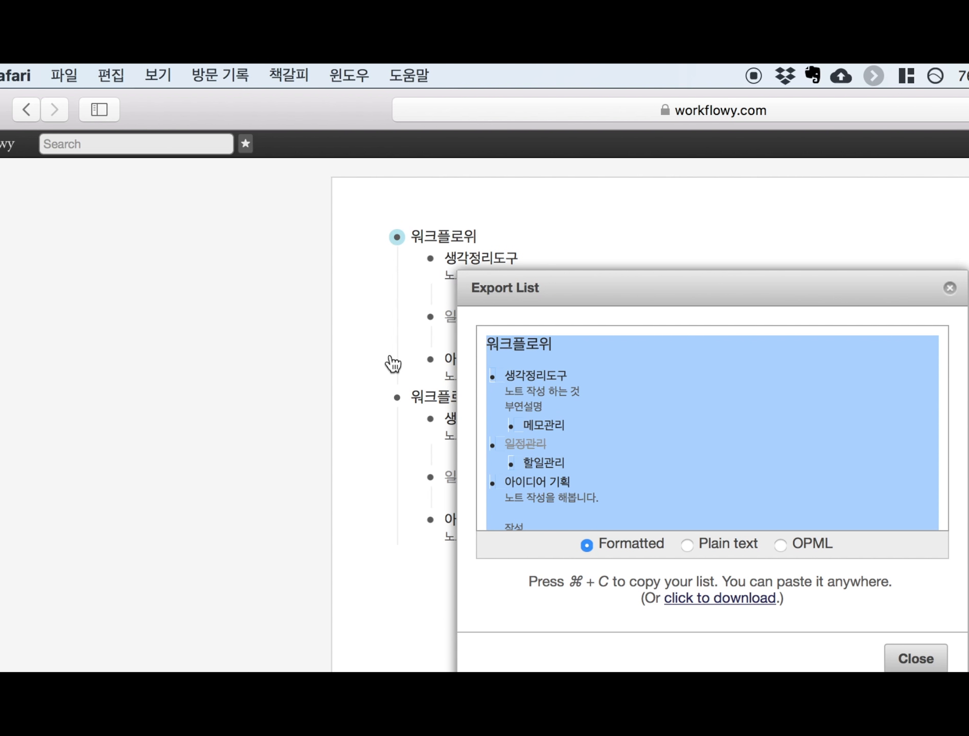
{"action": "left_click", "coordinate": [687, 545]}
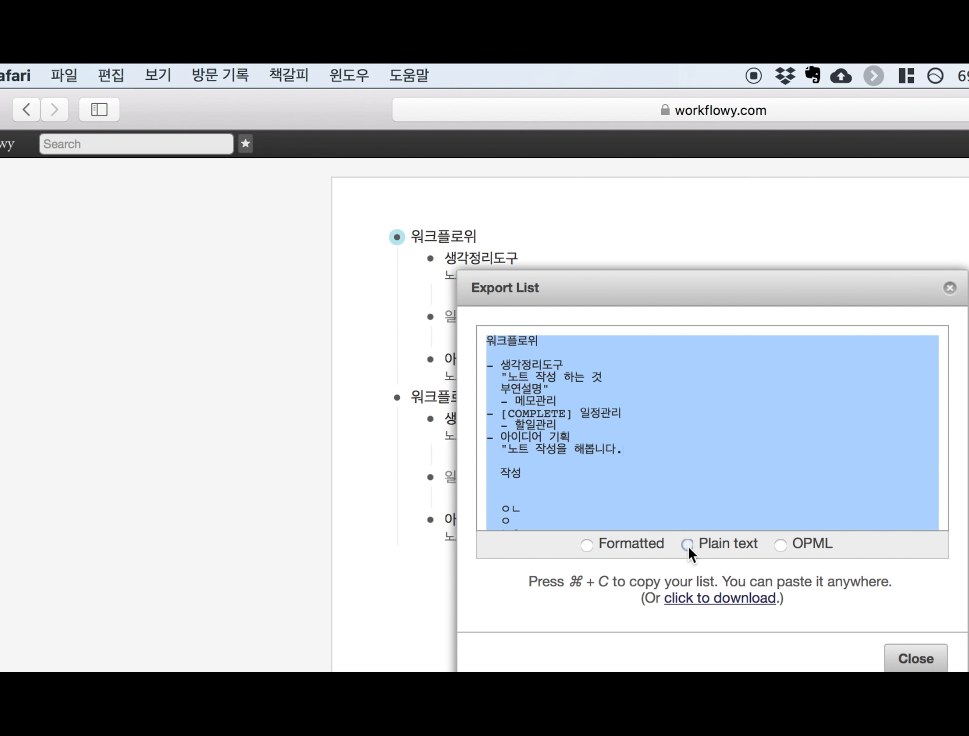
{"action": "left_click", "coordinate": [776, 544]}
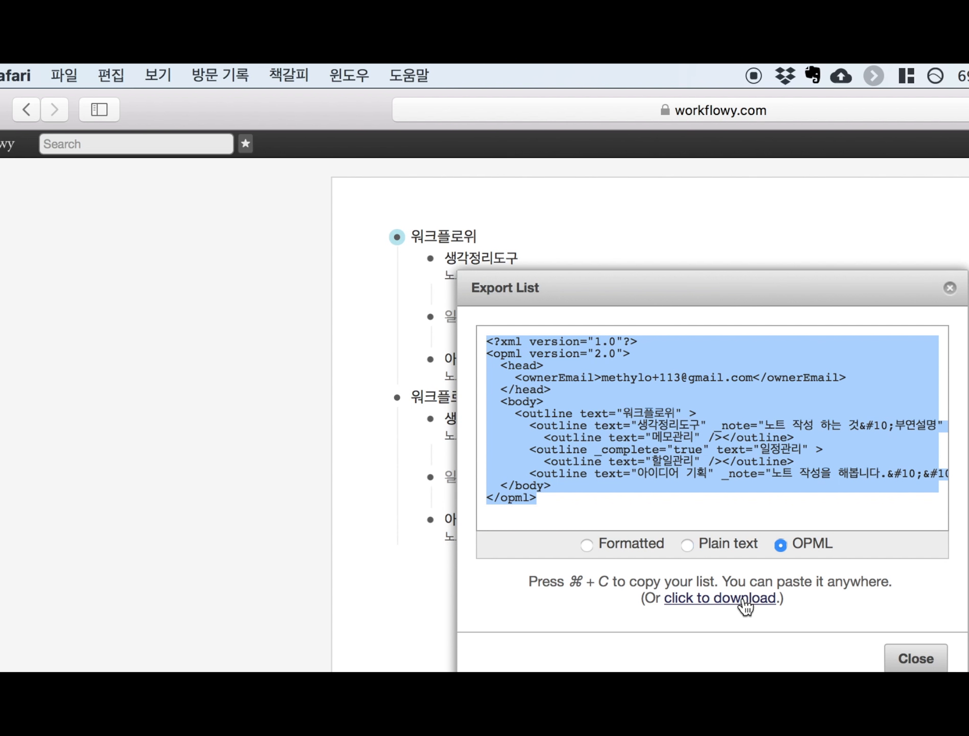
{"action": "left_click", "coordinate": [587, 545]}
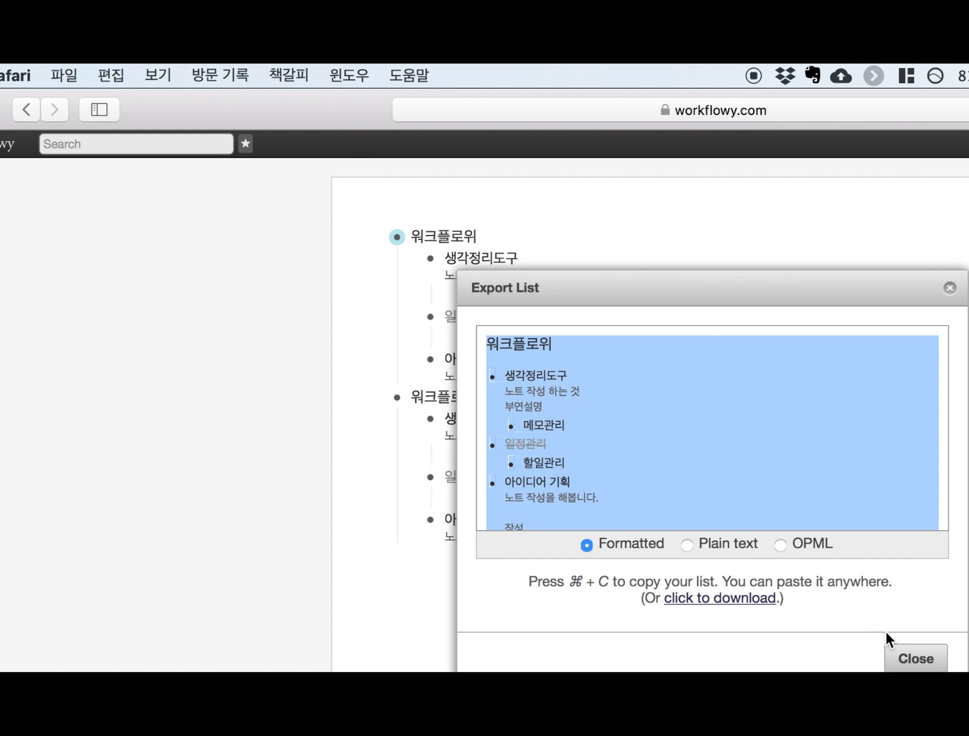
{"action": "left_click", "coordinate": [912, 657]}
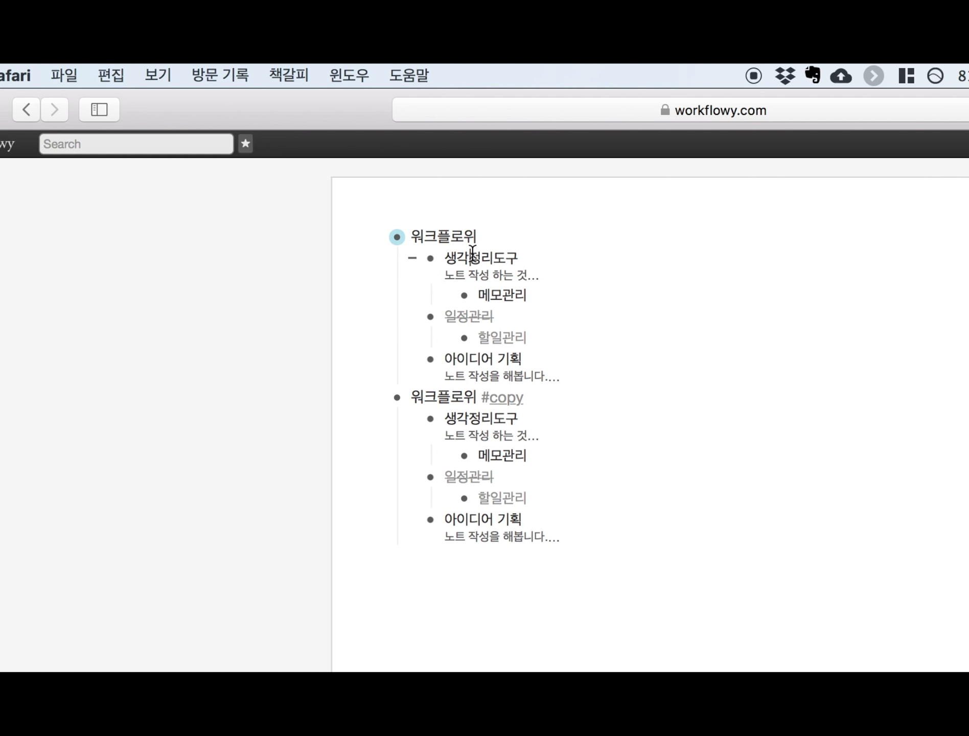
{"action": "left_click_drag", "start_coordinate": [472, 253], "coordinate": [516, 367]}
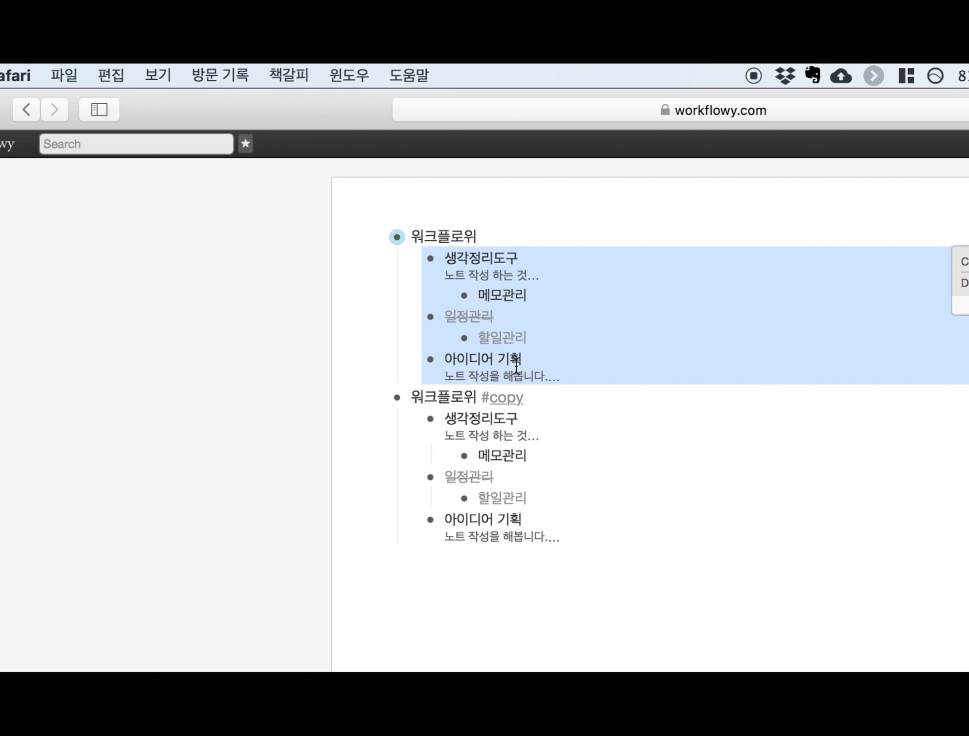
{"action": "key", "text": "super+c"}
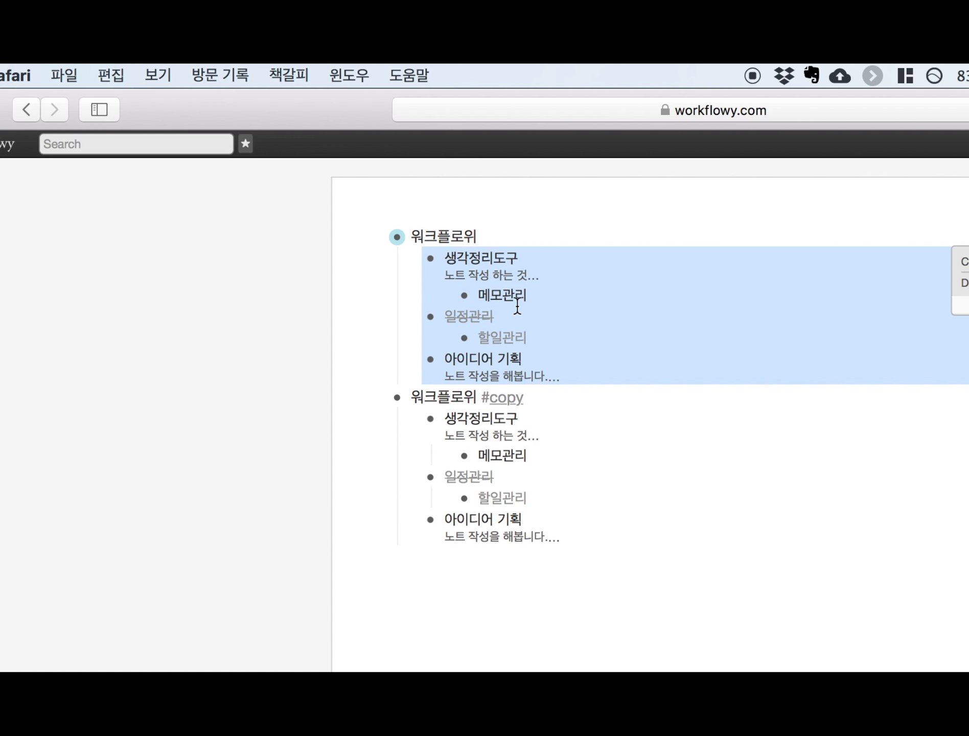
{"action": "left_click", "coordinate": [424, 236]}
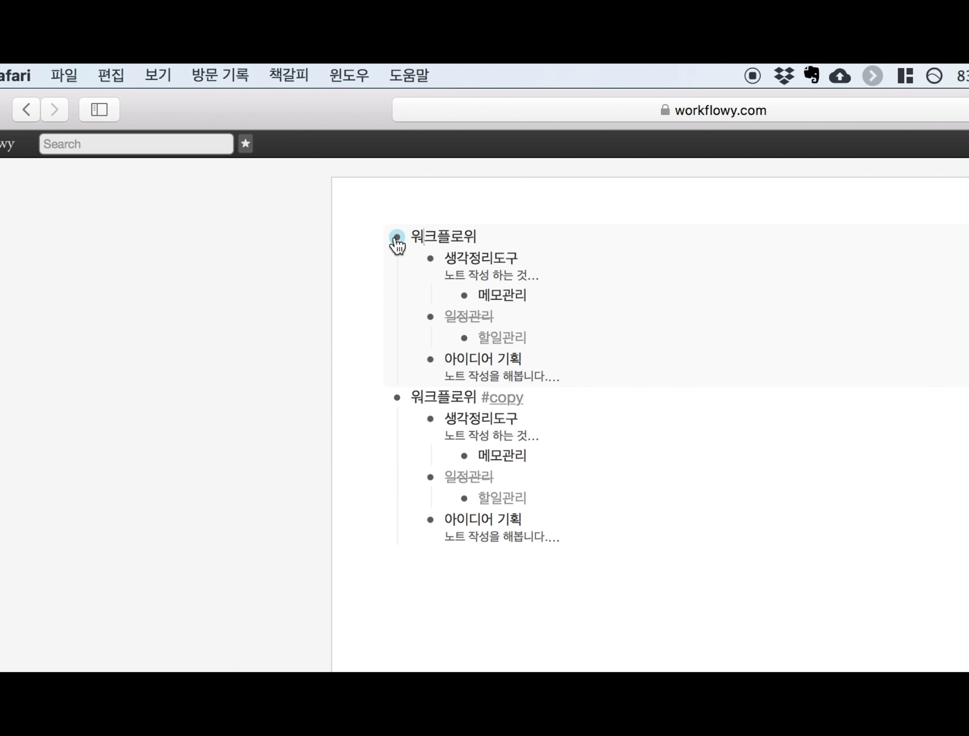
- Collapse the '워크플로위 #copy' item so its children are hidden
{"action": "mouse_move", "coordinate": [397, 243]}
- Collapse the #copy and 워크플로위 items, then add bullets 생각, 리스 and 아이디어 below #copy
{"action": "left_click", "coordinate": [377, 400]}
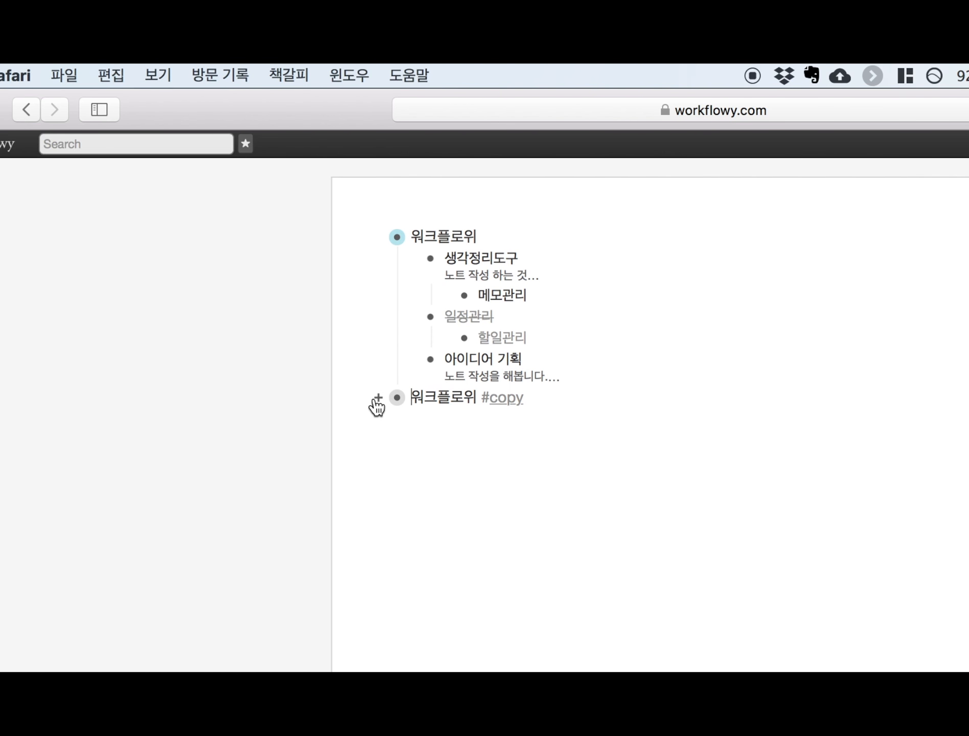
{"action": "left_click", "coordinate": [376, 236]}
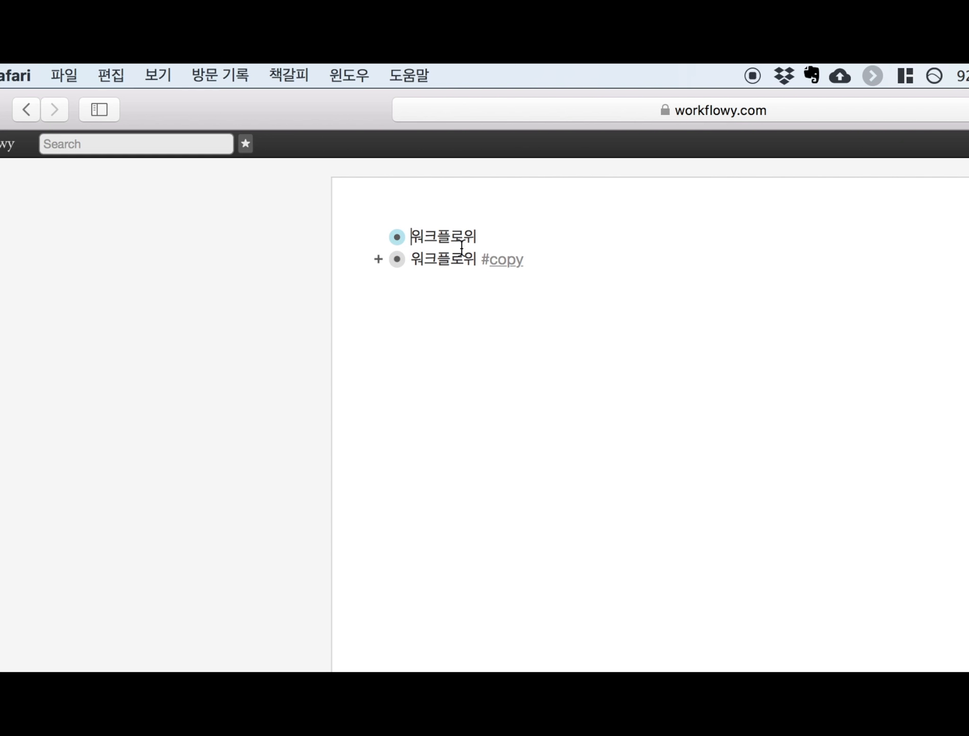
{"action": "left_click", "coordinate": [544, 258]}
{"action": "key", "text": "Return"}
{"action": "type", "text": "생각"}
{"action": "key", "text": "Return"}
{"action": "type", "text": "리스"}
{"action": "key", "text": "Return"}
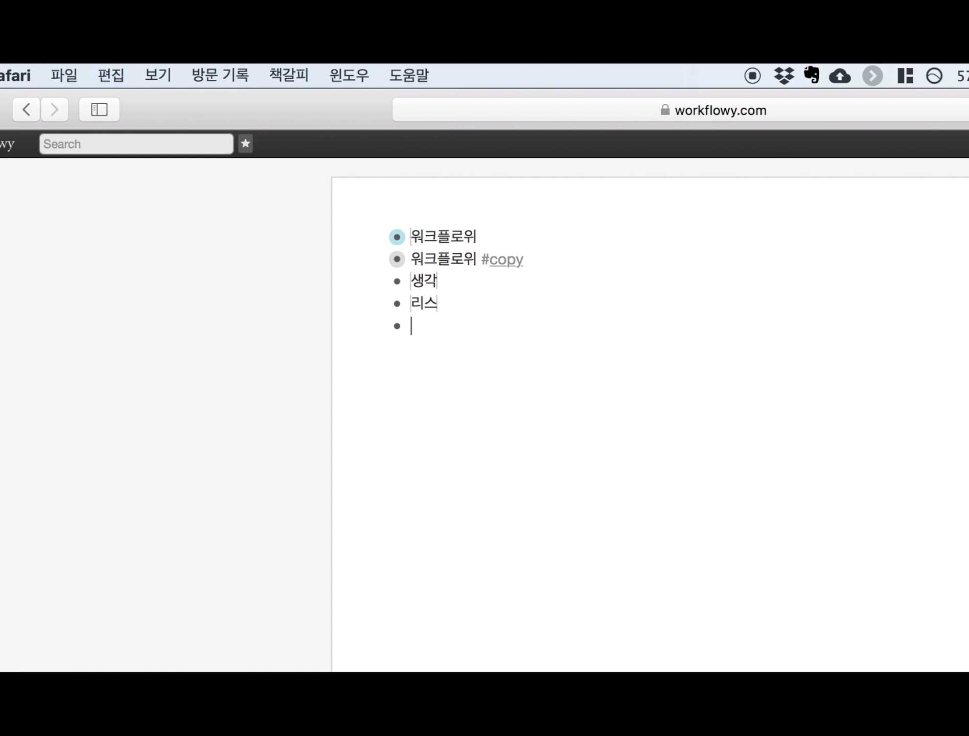
{"action": "type", "text": "아이;데"}
{"action": "key", "text": "BackSpace"}
{"action": "key", "text": "BackSpace"}
{"action": "key", "text": "BackSpace"}
{"action": "type", "text": "디어"}
{"action": "key", "text": "Return"}
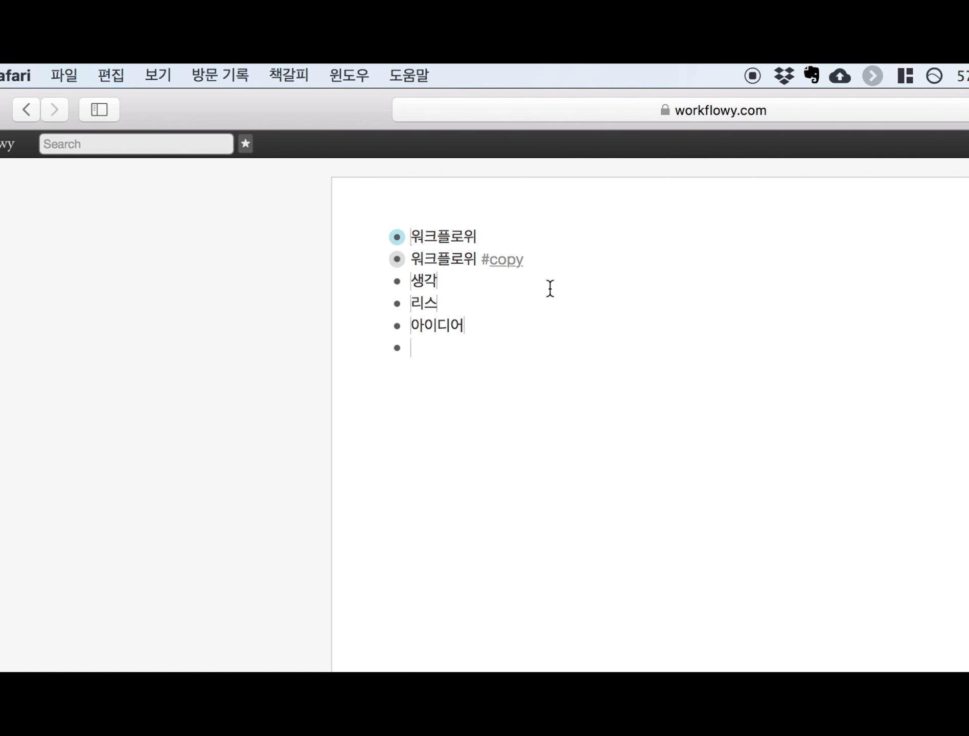
- Expand the first 워크플로위 item and add an indented empty child under 메모관리
{"action": "left_click", "coordinate": [483, 245]}
{"action": "key", "text": "ctrl+space"}
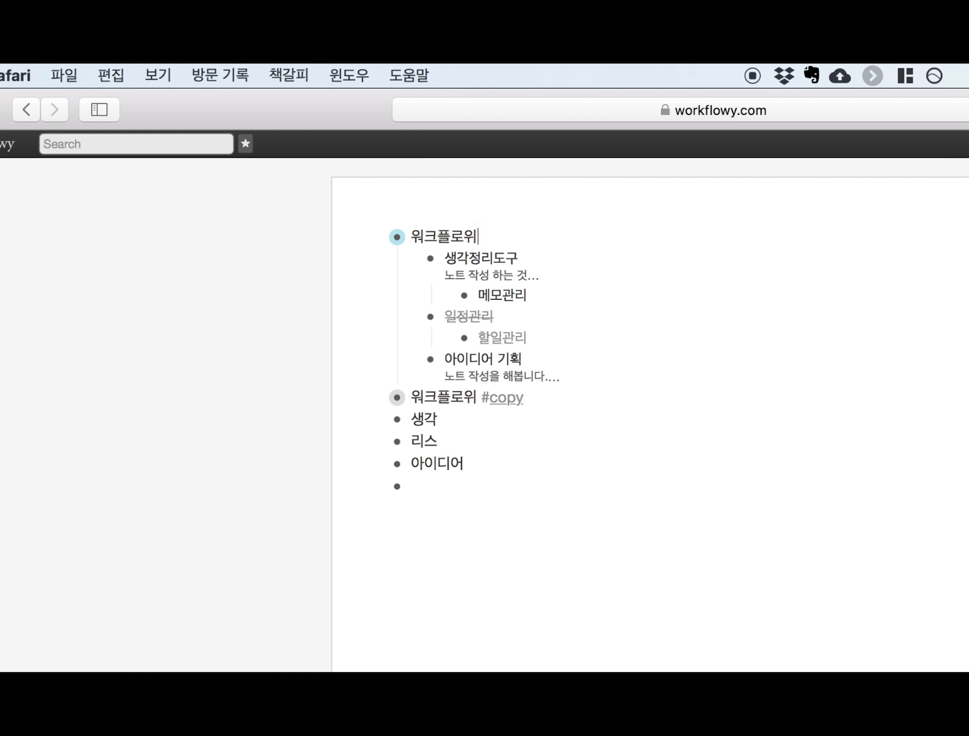
{"action": "key", "text": "Down"}
{"action": "key", "text": "Down"}
{"action": "key", "text": "Down"}
{"action": "key", "text": "Up"}
{"action": "key", "text": "Return"}
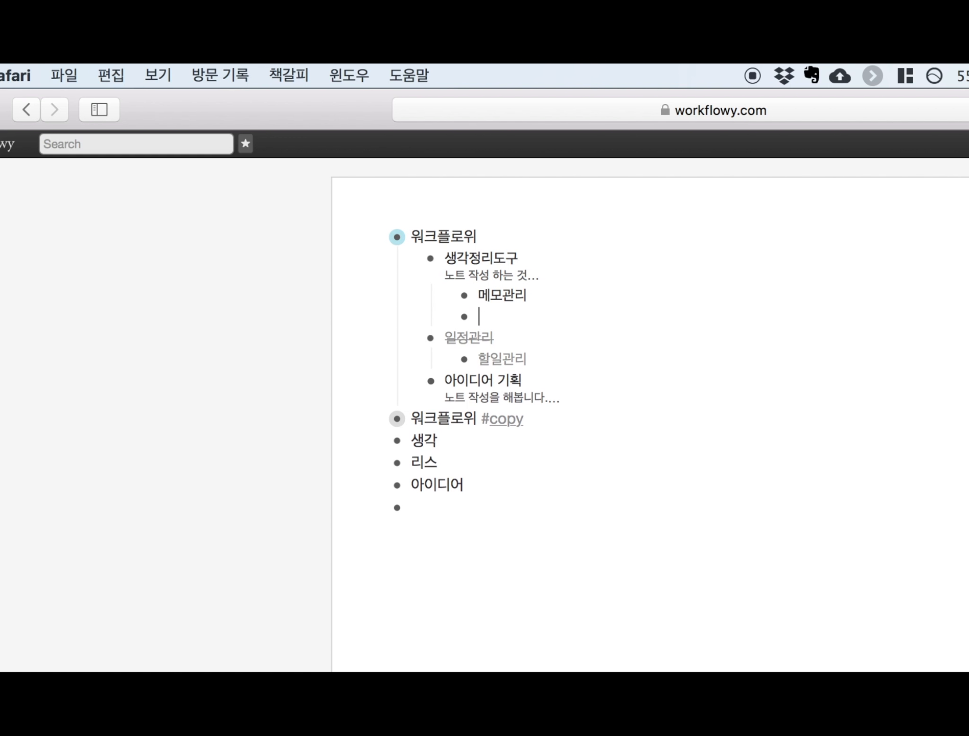
{"action": "key", "text": "Tab"}
- Drag 아이디어 under 메모관리, 리스 under 아이디어, and 생각 under 리스, then select the branch
{"action": "left_click_drag", "start_coordinate": [396, 484], "coordinate": [495, 337]}
{"action": "left_click_drag", "start_coordinate": [397, 484], "coordinate": [563, 332]}
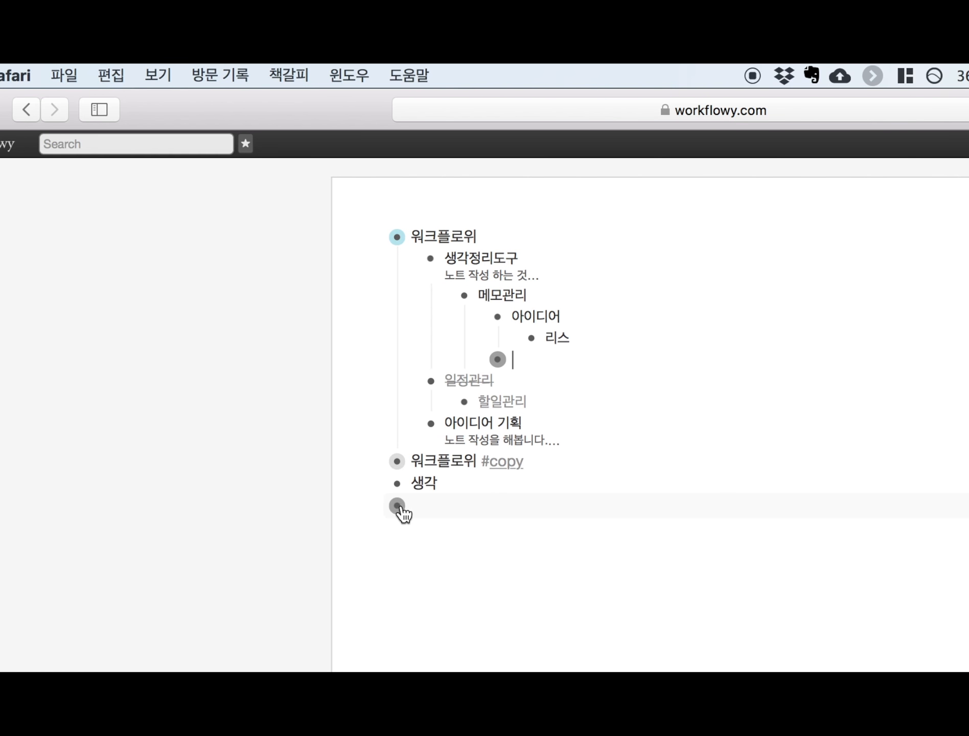
{"action": "left_click_drag", "start_coordinate": [397, 483], "coordinate": [577, 356]}
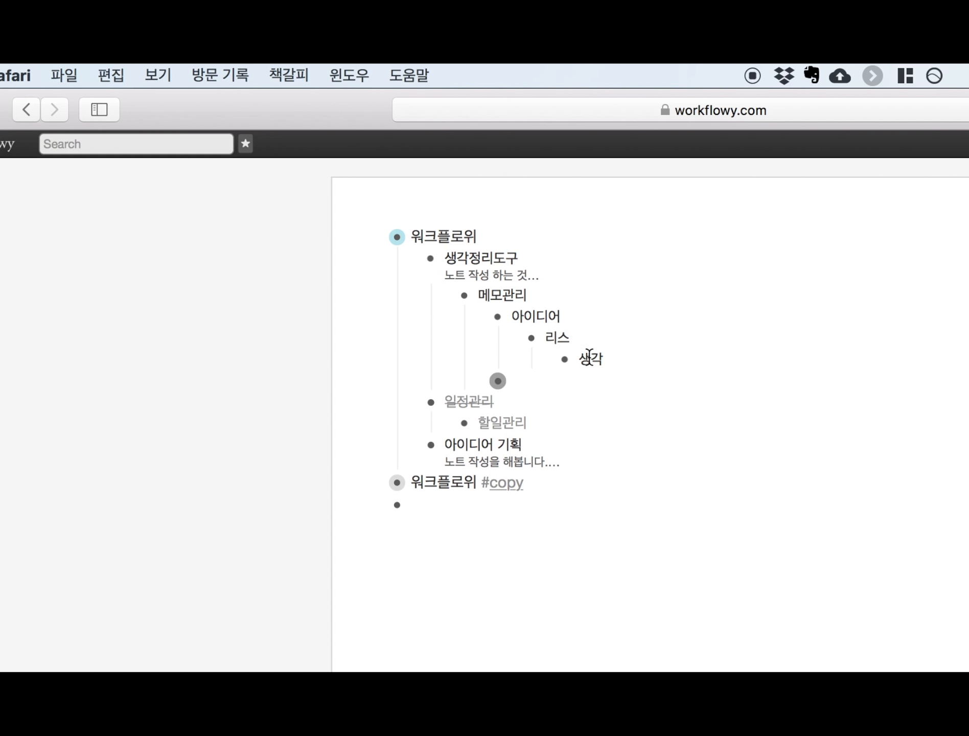
{"action": "left_click_drag", "start_coordinate": [501, 254], "coordinate": [622, 357]}
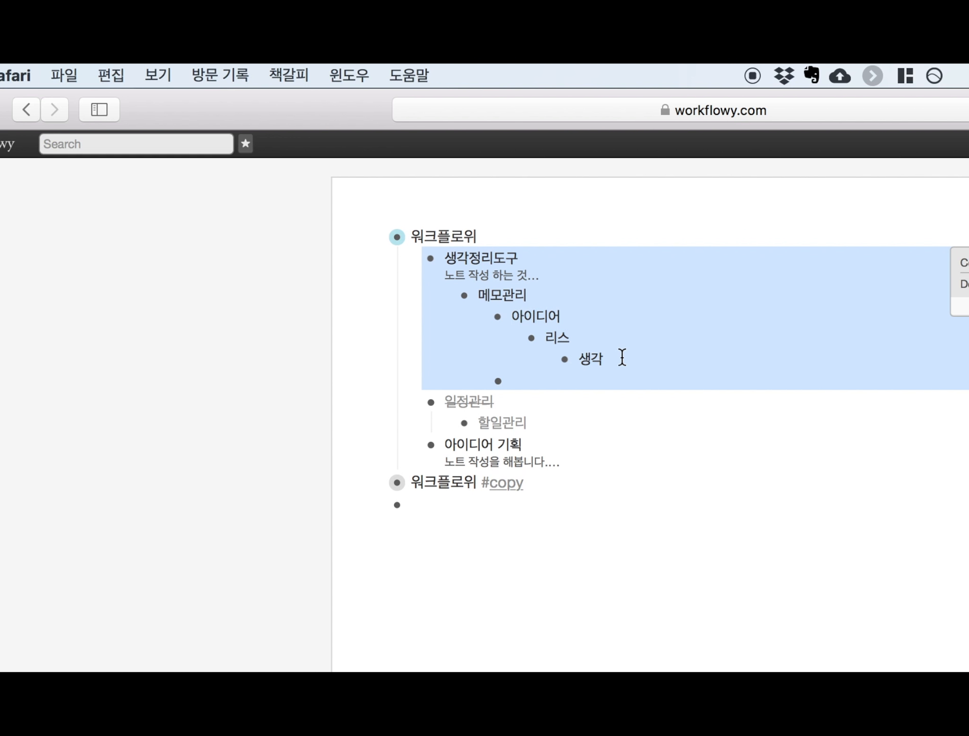